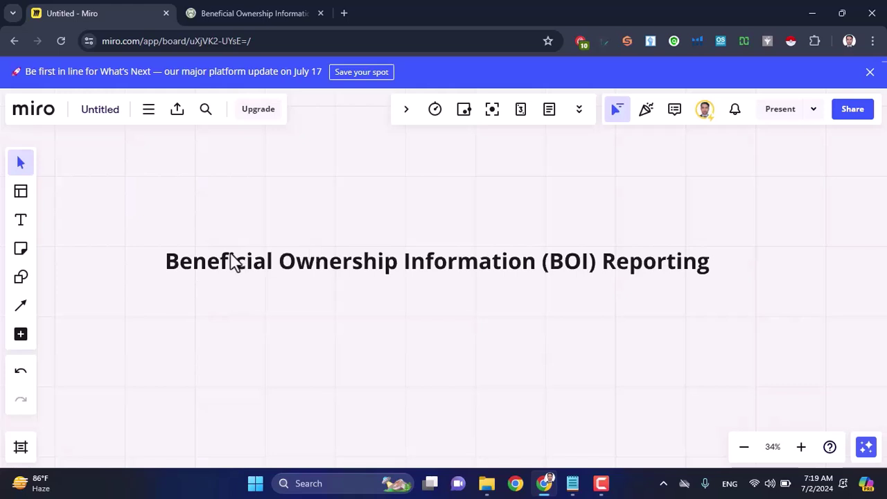
Step: Pan the board up so the BOI Reporting title sits near the top with empty space below
{"action": "left_click", "coordinate": [186, 269]}
{"action": "left_click_drag", "start_coordinate": [167, 261], "coordinate": [589, 272]}
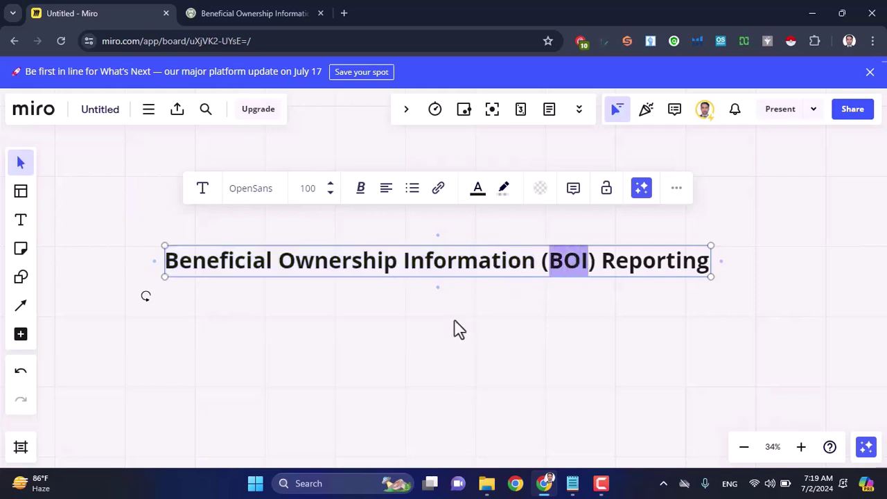
{"action": "left_click_drag", "start_coordinate": [452, 321], "coordinate": [458, 222]}
Step: Add a size-50 'BOI Reporting' text box below the title and widen it beneath the title
{"action": "left_click", "coordinate": [20, 220]}
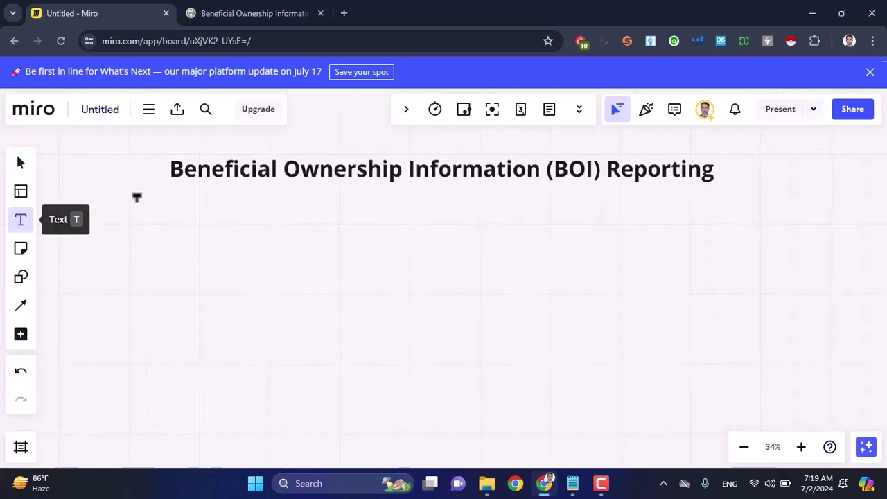
{"action": "left_click", "coordinate": [174, 188]}
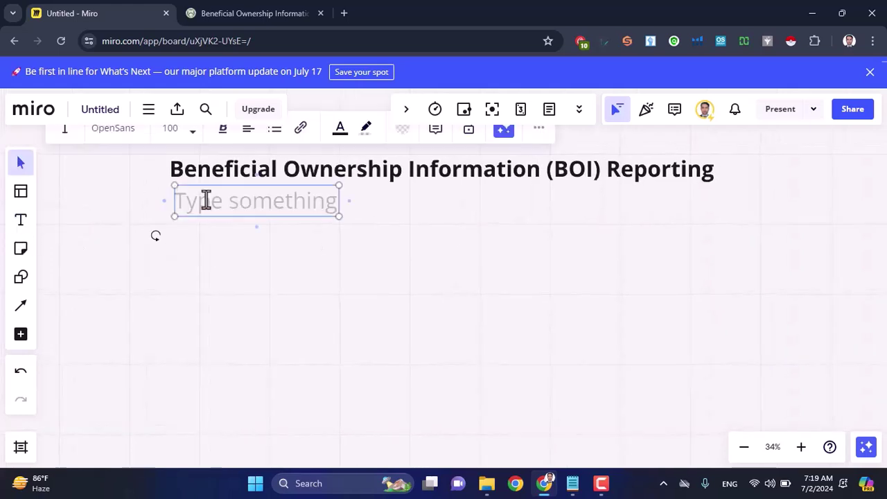
{"action": "left_click", "coordinate": [170, 131]}
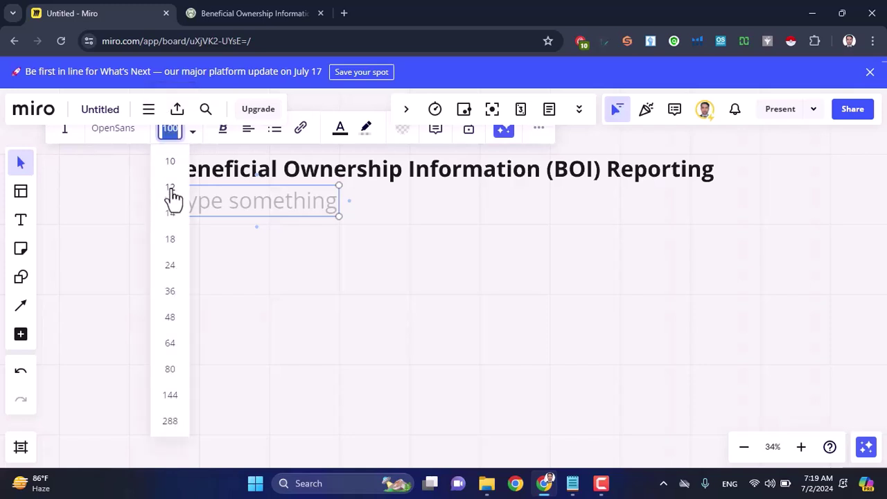
{"action": "type", "text": "50"}
{"action": "key", "text": "Return"}
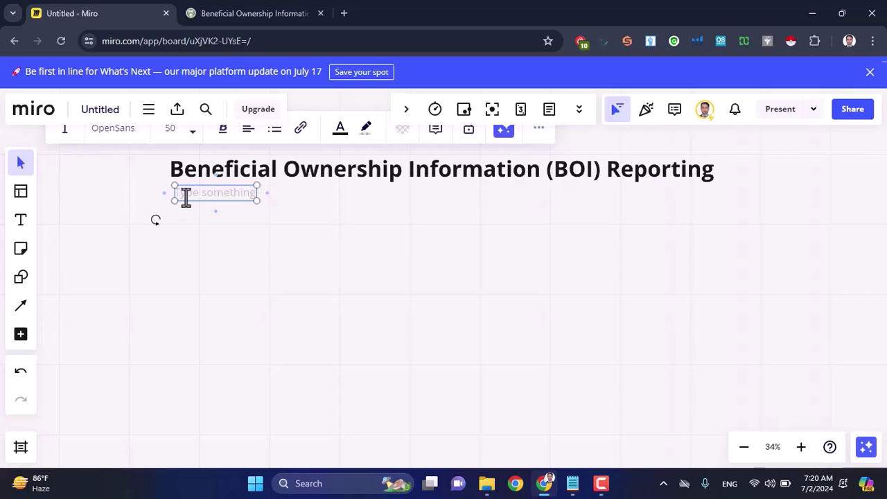
{"action": "type", "text": "BOI Reporting"}
{"action": "key", "text": "Return"}
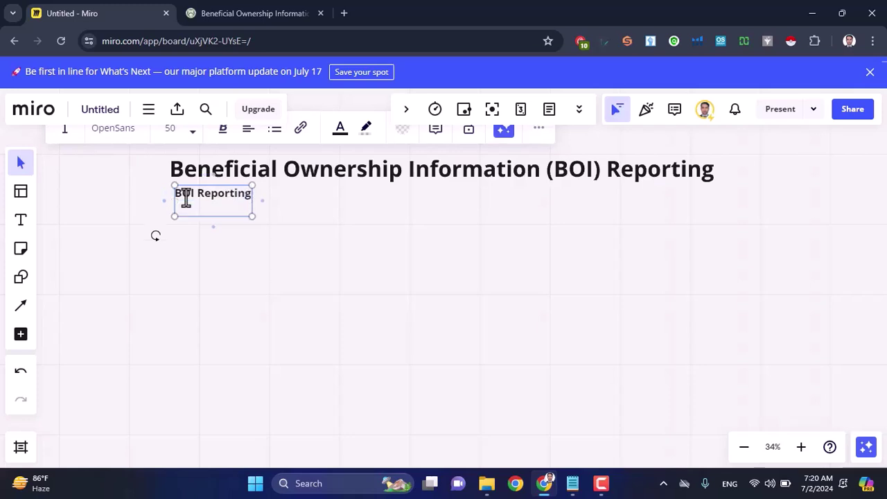
{"action": "left_click_drag", "start_coordinate": [252, 208], "coordinate": [507, 239]}
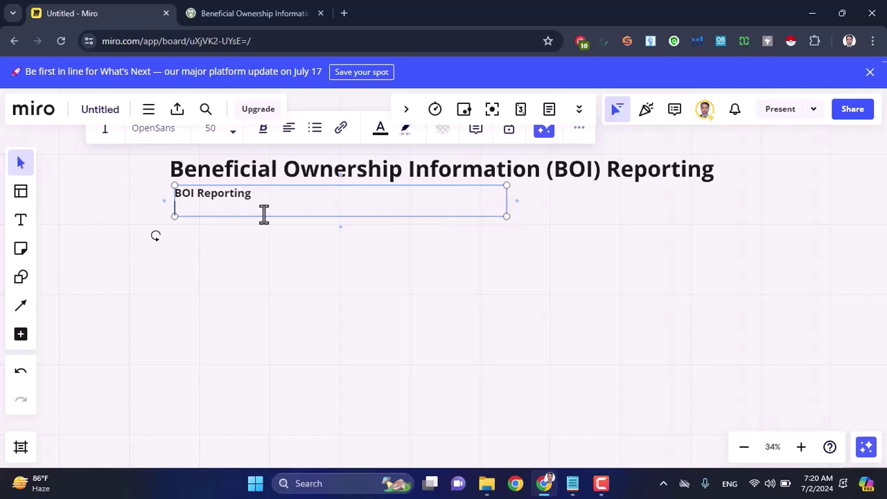
Step: Type 'US Government' and 'Anti-Money Laundering' on separate lines under BOI Reporting
{"action": "type", "text": "US Government"}
{"action": "key", "text": "Return"}
{"action": "key", "text": "Return"}
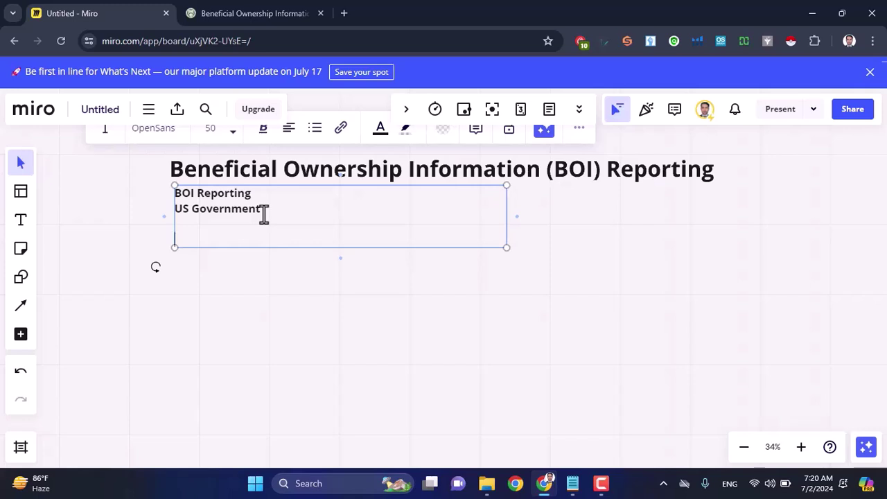
{"action": "type", "text": "Anti-Money Laundering"}
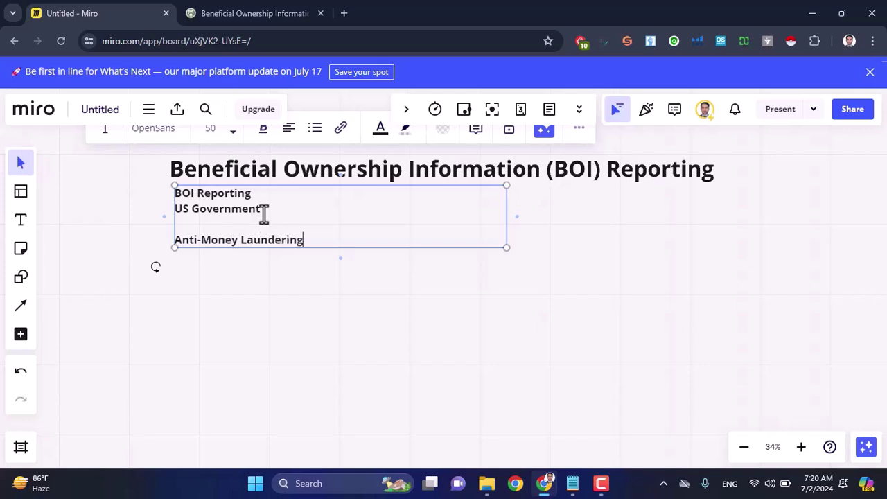
{"action": "key", "text": "Return"}
Step: Add the line about helping criminals with tax, hidden wealth and employee salary fraud
{"action": "type", "text": "Help"}
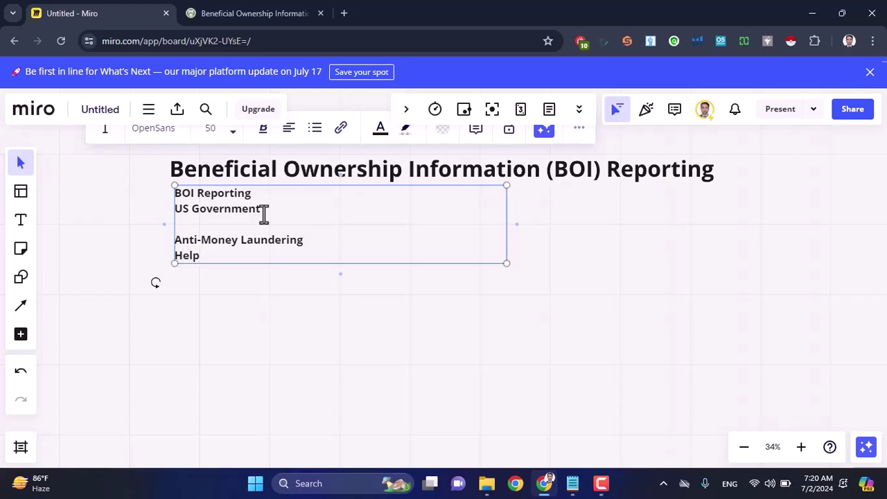
{"action": "type", "text": " C"}
{"action": "key", "text": "BackSpace"}
{"action": "type", "text": "cirminals tax"}
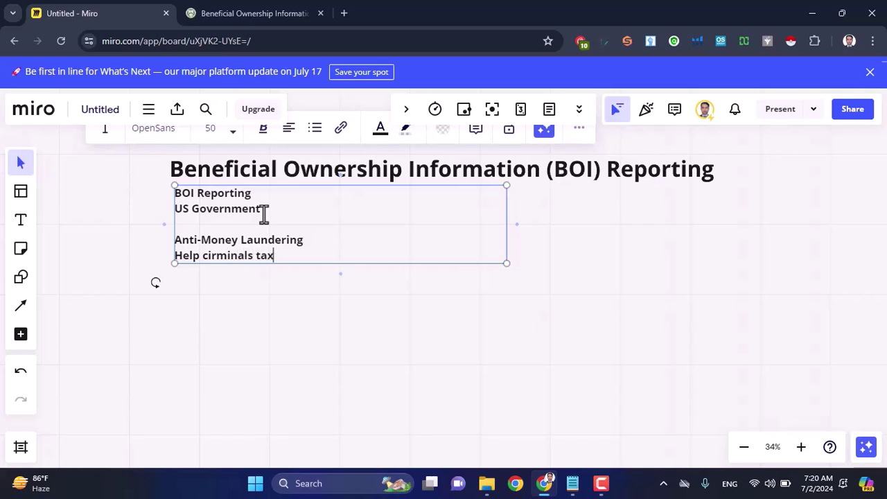
{"action": "type", "text": ", "}
{"action": "type", "text": "hid"}
{"action": "key", "text": "BackSpace"}
{"action": "key", "text": "BackSpace"}
{"action": "key", "text": "BackSpace"}
{"action": "type", "text": "wealth hide and c"}
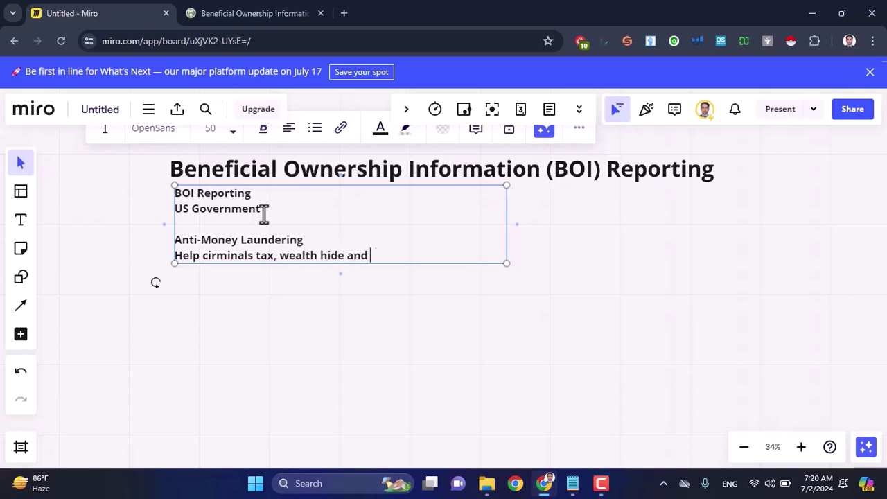
{"action": "type", "text": "e"}
{"action": "key", "text": "BackSpace"}
{"action": "key", "text": "BackSpace"}
{"action": "type", "text": "employees "}
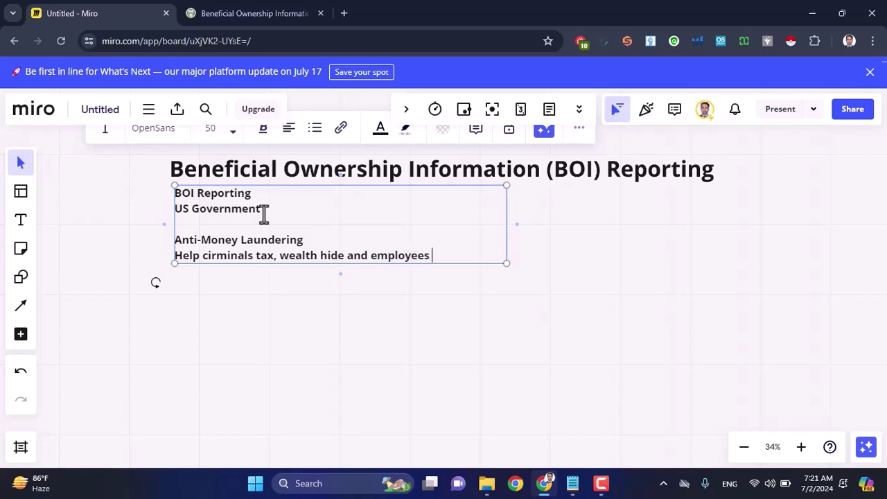
{"action": "type", "text": "salary fraud."}
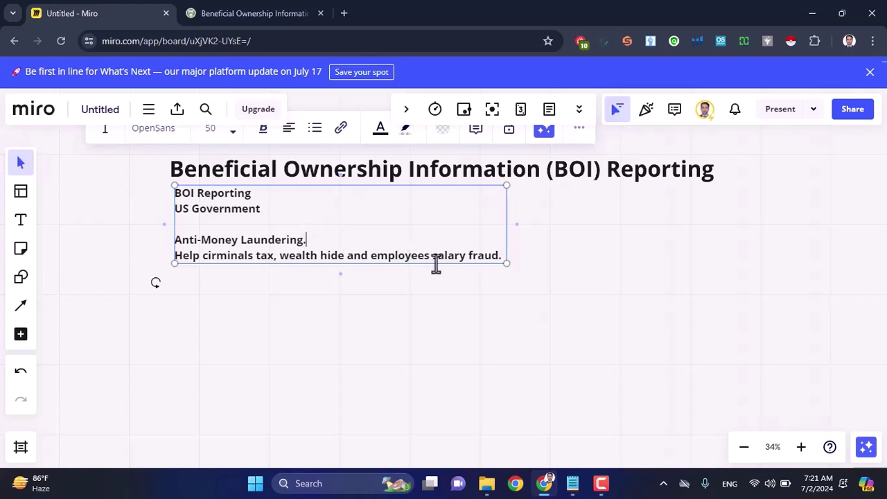
{"action": "left_click", "coordinate": [501, 257]}
{"action": "key", "text": "Return"}
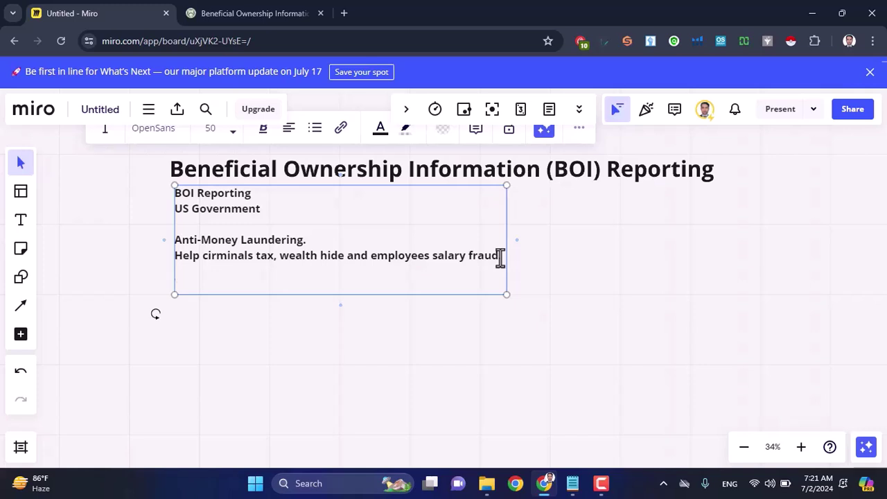
Step: List 'LLC Holders', 'US Resident' and 'Non-US Resident' on separate lines
{"action": "type", "text": "LLC Holders"}
{"action": "key", "text": "Return"}
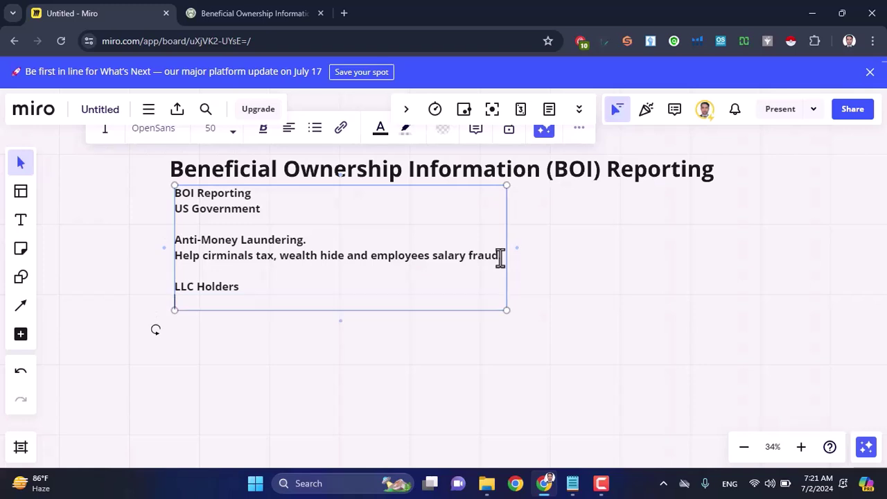
{"action": "type", "text": "US Resident"}
{"action": "key", "text": "Return"}
{"action": "type", "text": "Non-Us"}
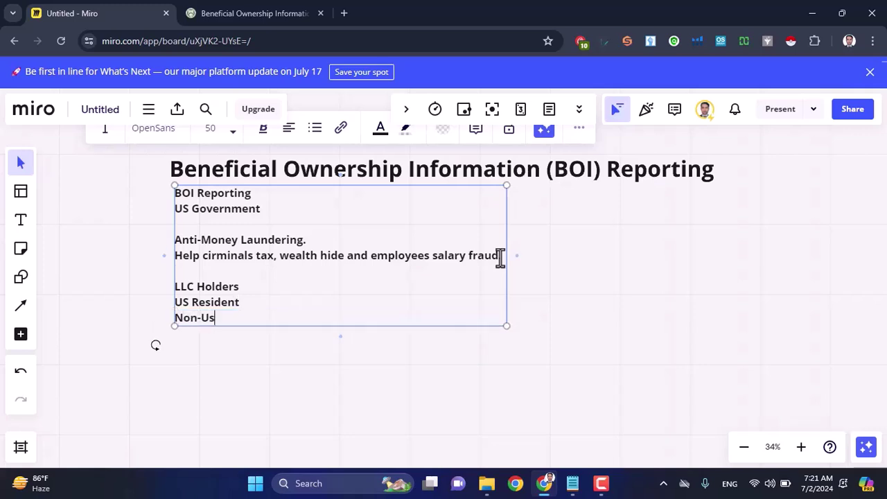
{"action": "key", "text": "BackSpace"}
{"action": "key", "text": "BackSpace"}
{"action": "type", "text": "S Resident"}
{"action": "key", "text": "Return"}
{"action": "key", "text": "Return"}
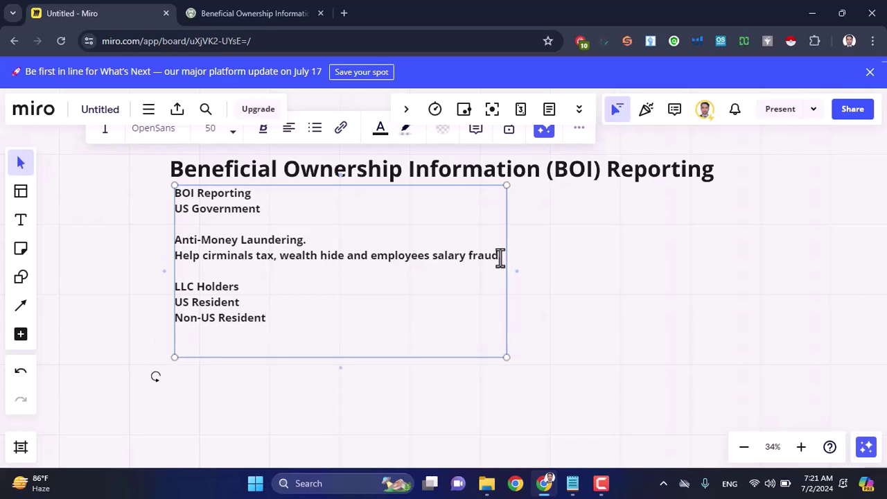
Step: Add 'Deadline/Timeline' with 'LLC before 1 Jan 2024 File: 1 Jan 2025 (1 Year)'
{"action": "type", "text": "Deadline /Time"}
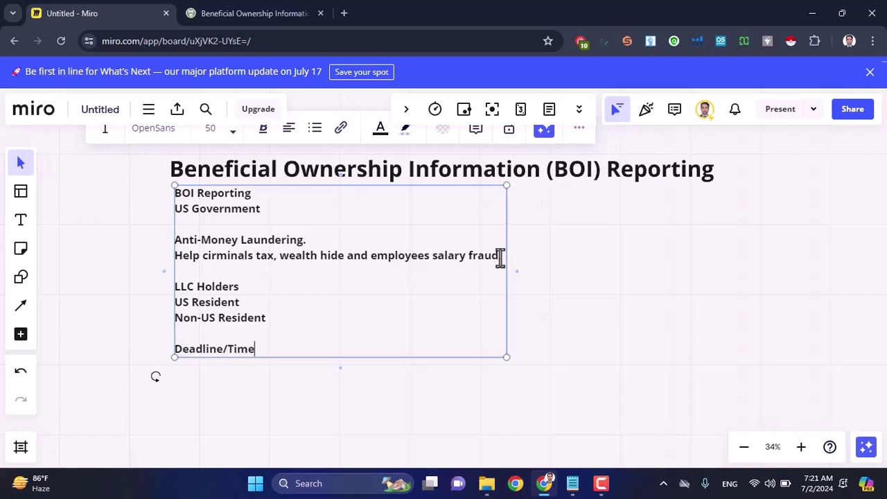
{"action": "type", "text": "line"}
{"action": "key", "text": "Return"}
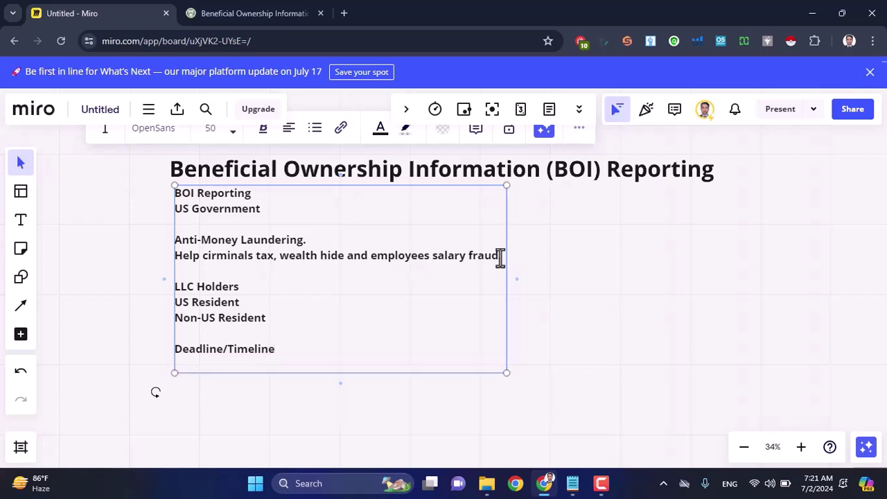
{"action": "type", "text": "LLC before 1 J"}
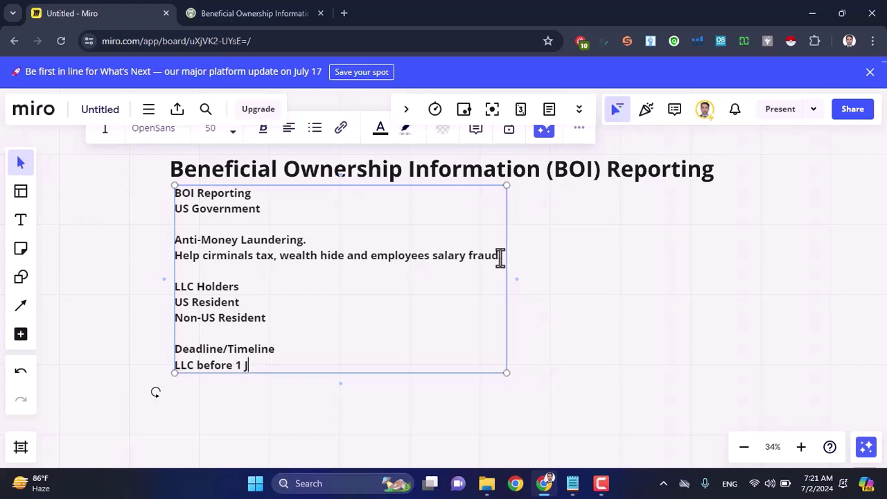
{"action": "type", "text": "an 224"}
{"action": "key", "text": "BackSpace"}
{"action": "key", "text": "BackSpace"}
{"action": "type", "text": "024 File:"}
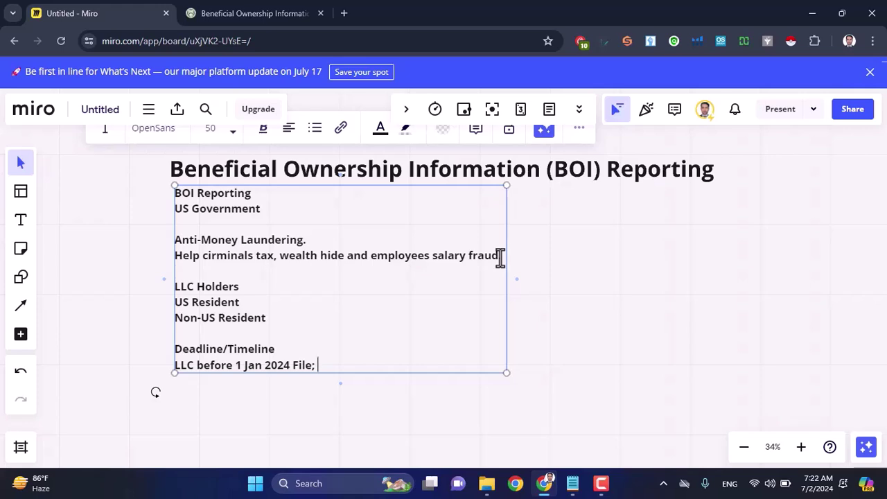
{"action": "type", "text": " 1 Jan 2025 (1 Year)"}
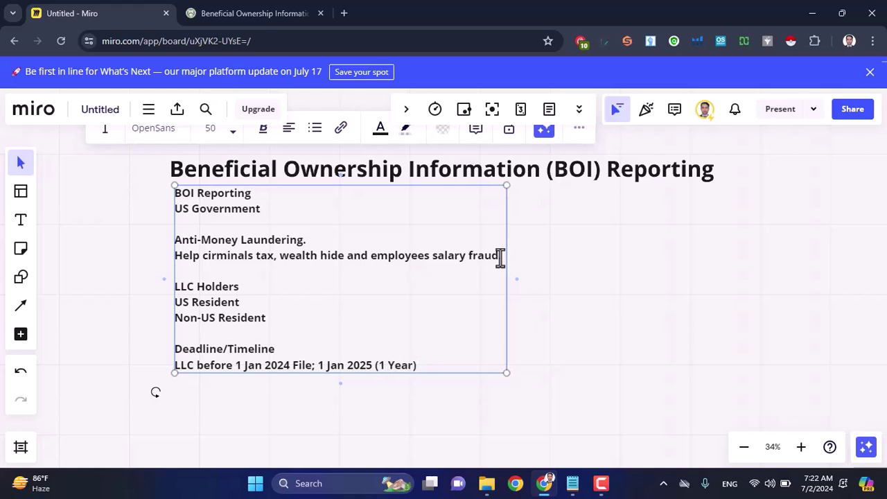
Step: Add the line 'LLC within 2024 File; within 90 Days Formation'
{"action": "key", "text": "Return"}
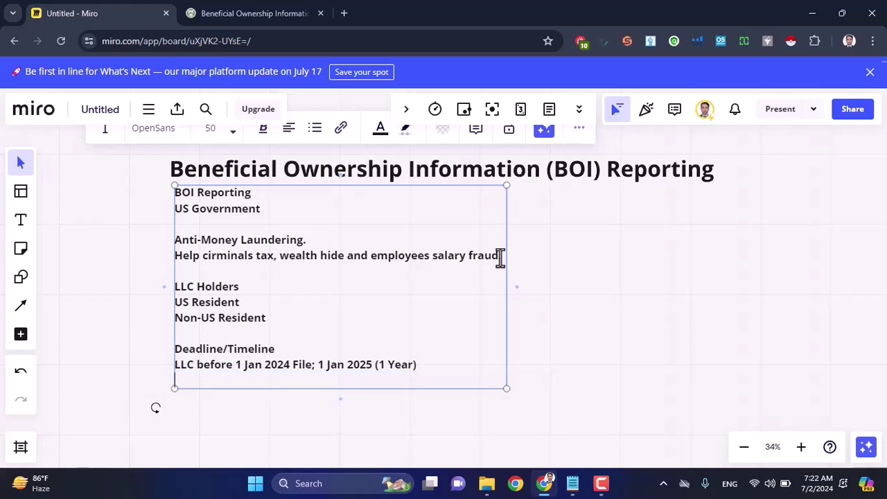
{"action": "type", "text": "LLC within 20"}
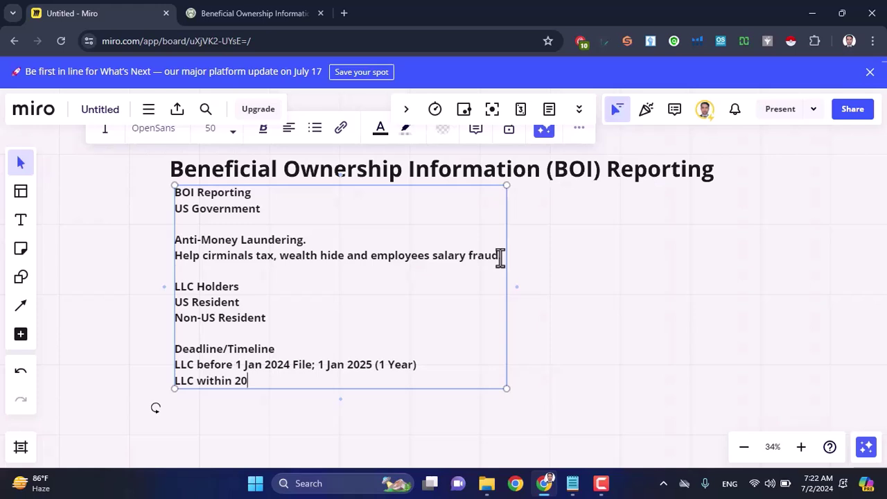
{"action": "type", "text": "24 File; wit"}
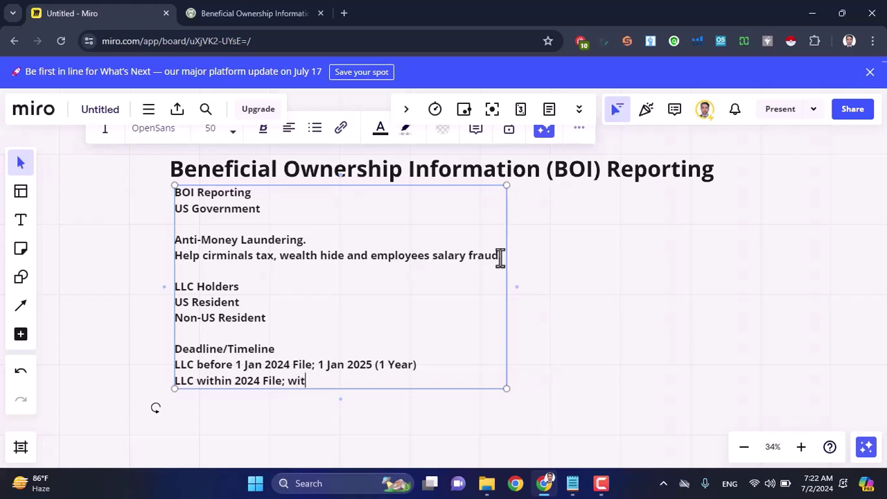
{"action": "type", "text": "hin 90 Days "}
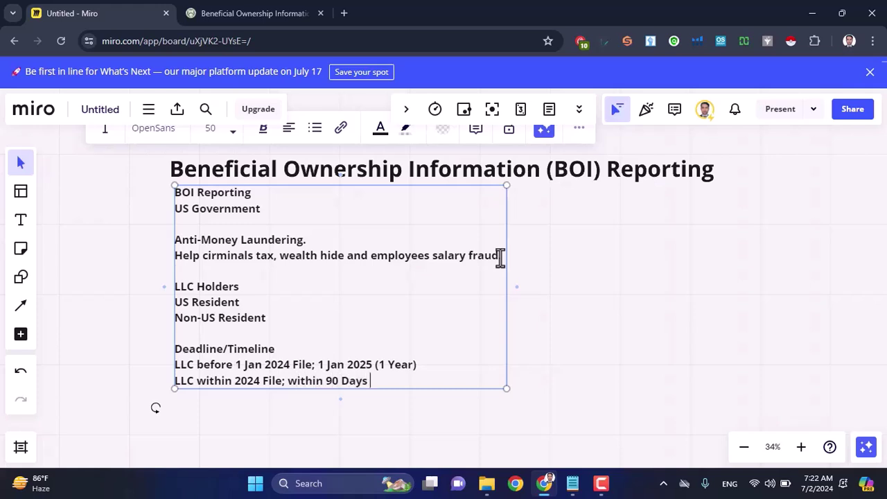
{"action": "type", "text": "Formation"}
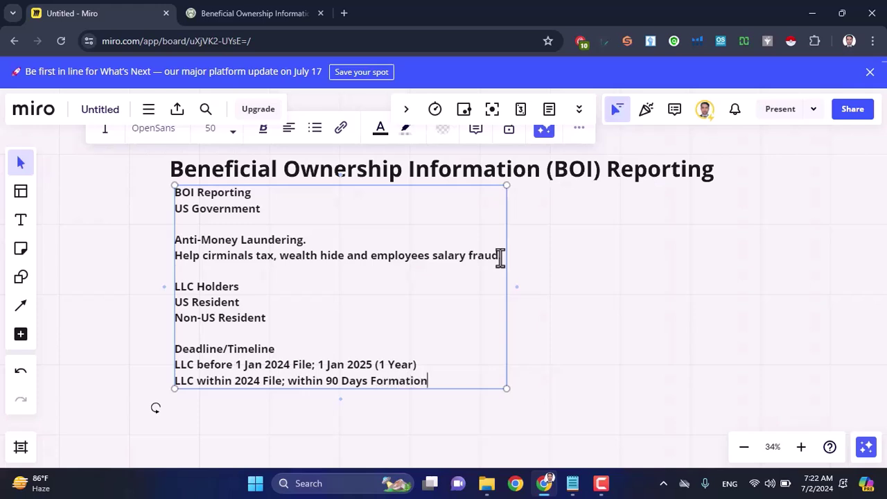
{"action": "key", "text": "Return"}
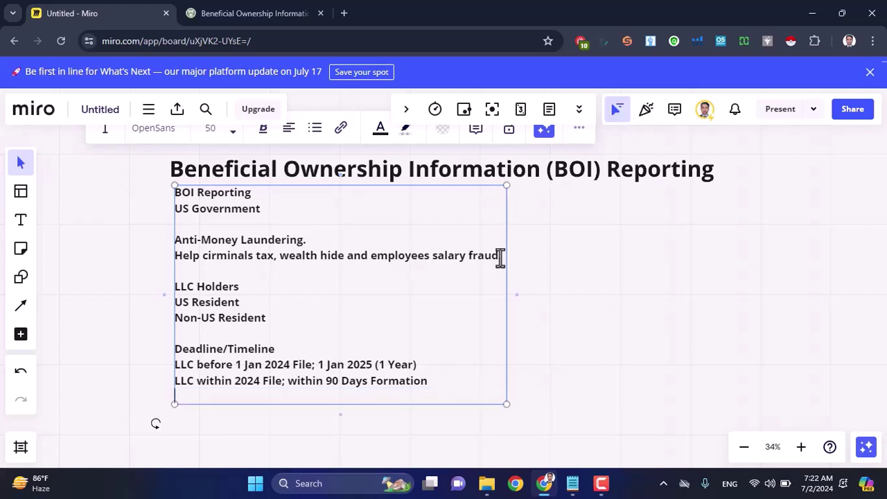
Step: Add the post-2025 LLC line 'within 30 Days Formation/Report' and append '/Report' to the line above
{"action": "type", "text": "LLC Afg"}
{"action": "key", "text": "BackSpace"}
{"action": "type", "text": "ter 1 Ja"}
{"action": "type", "text": "n 2025"}
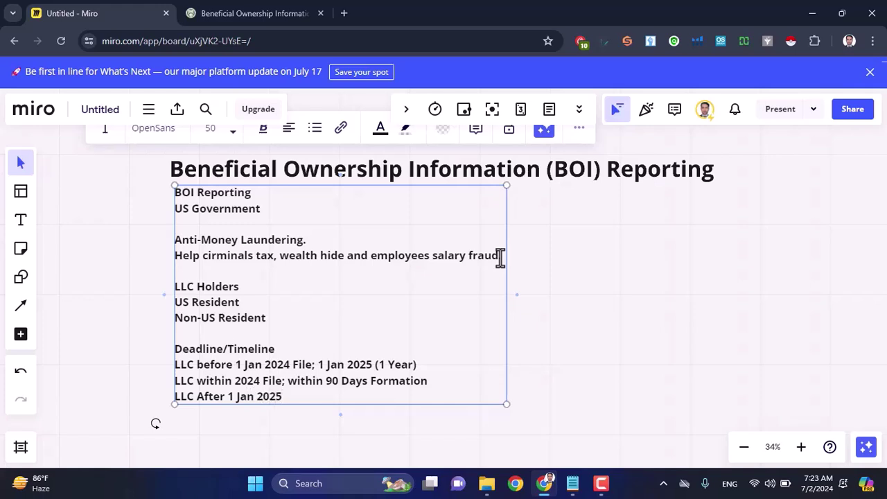
{"action": "type", "text": " File, withing"}
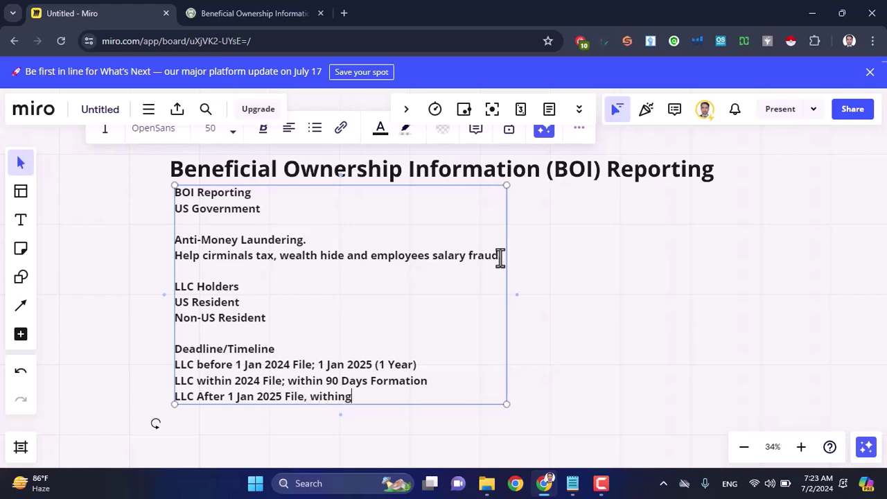
{"action": "key", "text": "BackSpace"}
{"action": "type", "text": "30 Days Formation"}
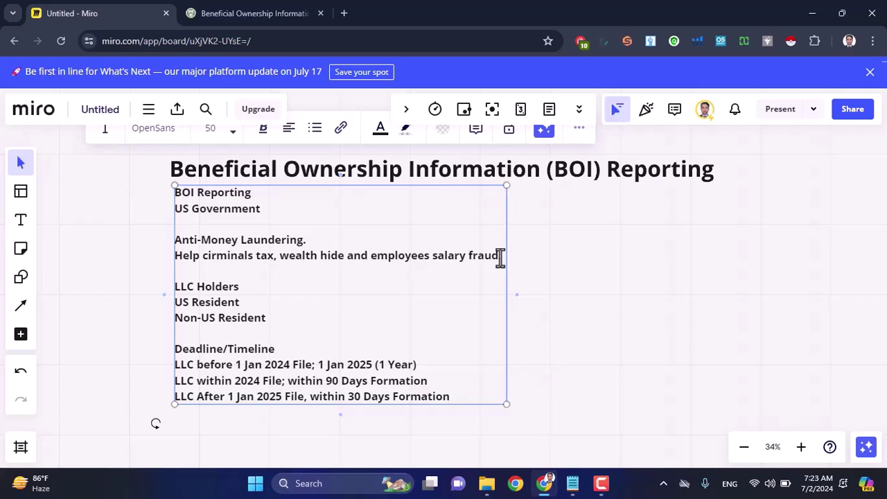
{"action": "type", "text": "/Report"}
{"action": "key", "text": "Up"}
{"action": "type", "text": "/Report"}
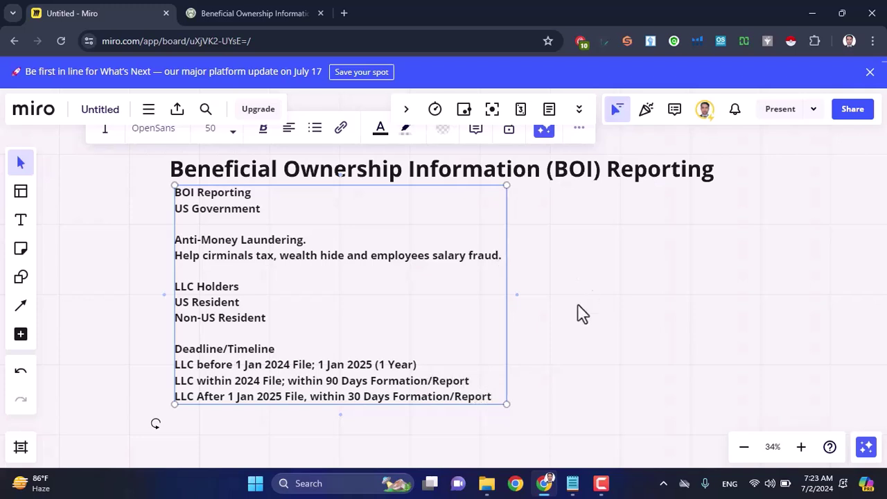
{"action": "left_click", "coordinate": [494, 397]}
{"action": "key", "text": "Return"}
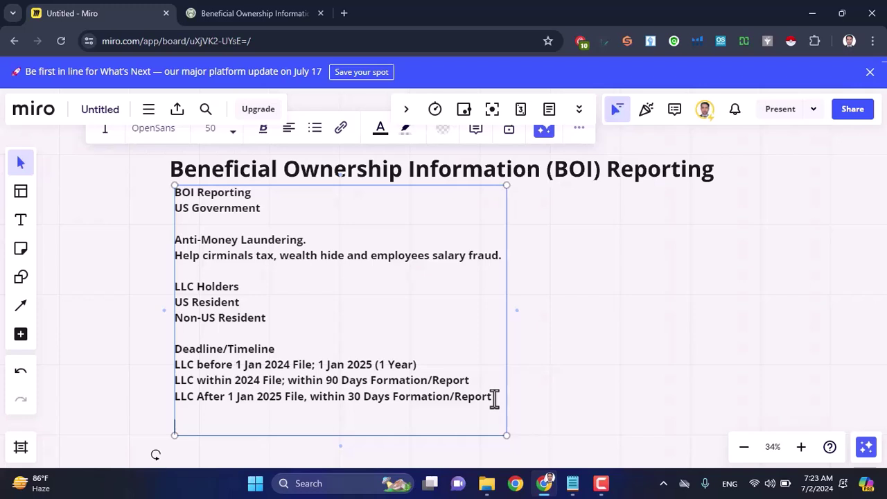
Step: Add a Penalties heading with bullets '- $500/Daily' and 'Prison; $10,000 Fine', then pan the board
{"action": "scroll", "coordinate": [614, 350], "scroll_direction": "down", "scroll_amount": 2}
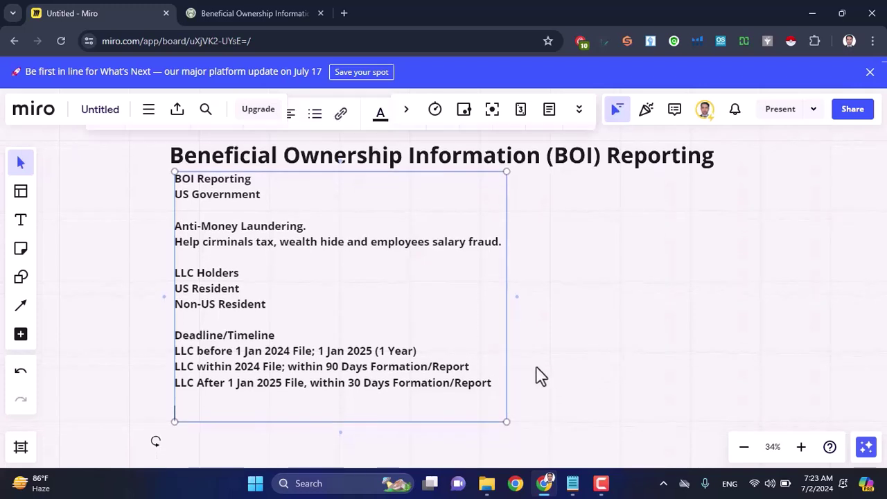
{"action": "type", "text": "Penalties"}
{"action": "key", "text": "Return"}
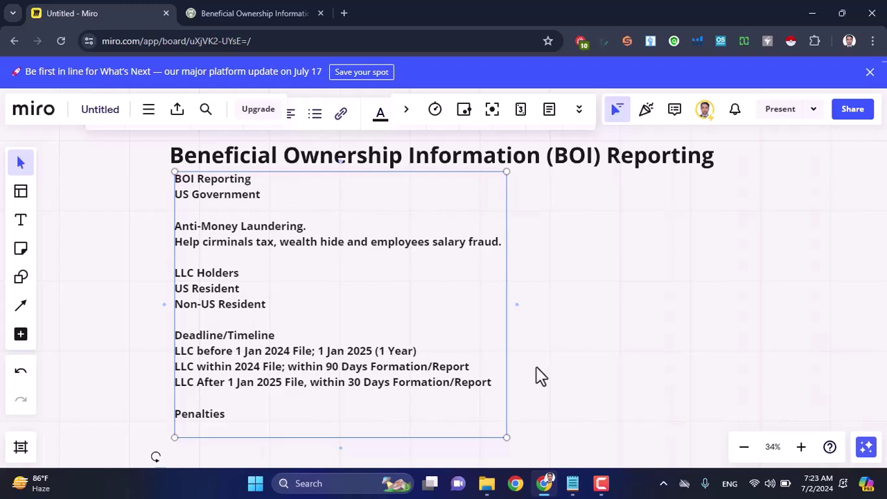
{"action": "type", "text": "- $500"}
{"action": "type", "text": "/Da"}
{"action": "type", "text": "ily"}
{"action": "key", "text": "Return"}
{"action": "type", "text": "Prison"}
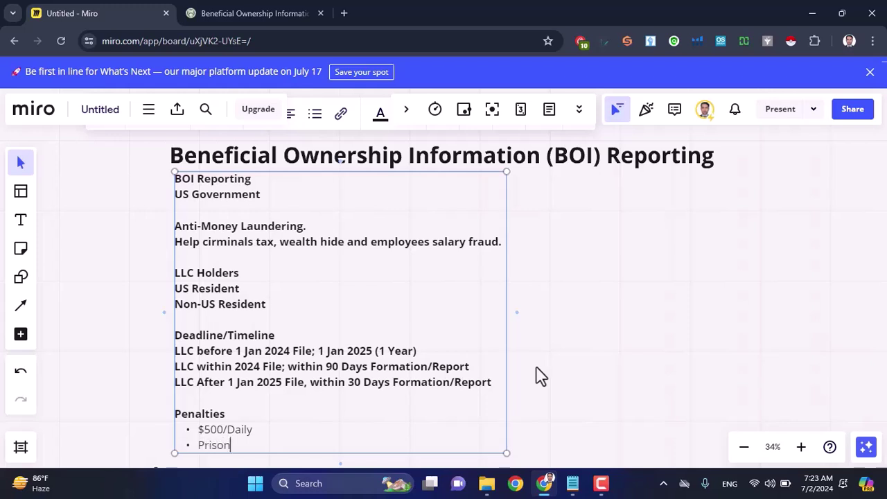
{"action": "type", "text": "; $10,000  Fine"}
{"action": "left_click_drag", "start_coordinate": [305, 445], "coordinate": [211, 435]}
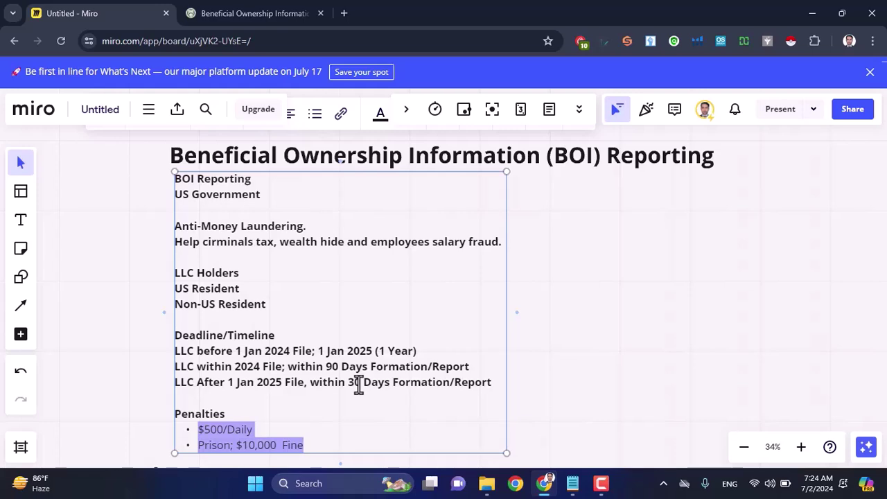
{"action": "left_click", "coordinate": [590, 353]}
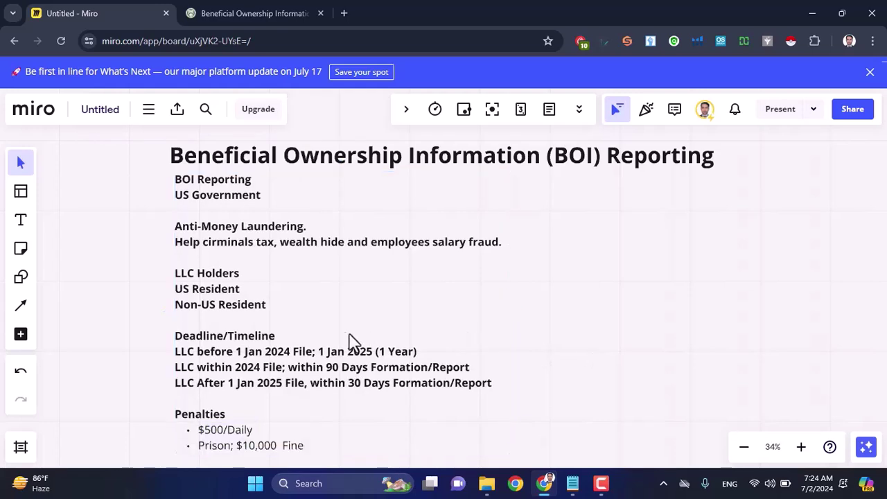
{"action": "left_click_drag", "start_coordinate": [329, 326], "coordinate": [361, 316]}
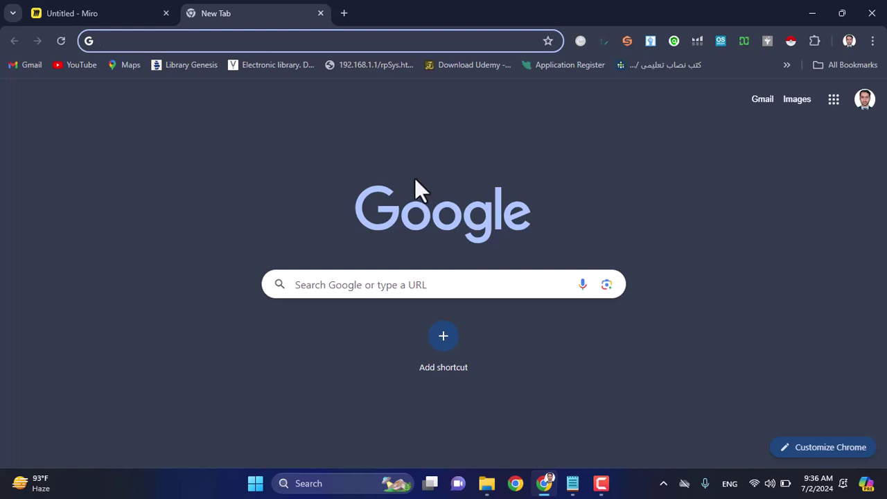
Step: Load boiefiling.fincen.gov and go through Get Started to Prepare & Submit BOIR
{"action": "type", "text": "b"}
{"action": "key", "text": "Return"}
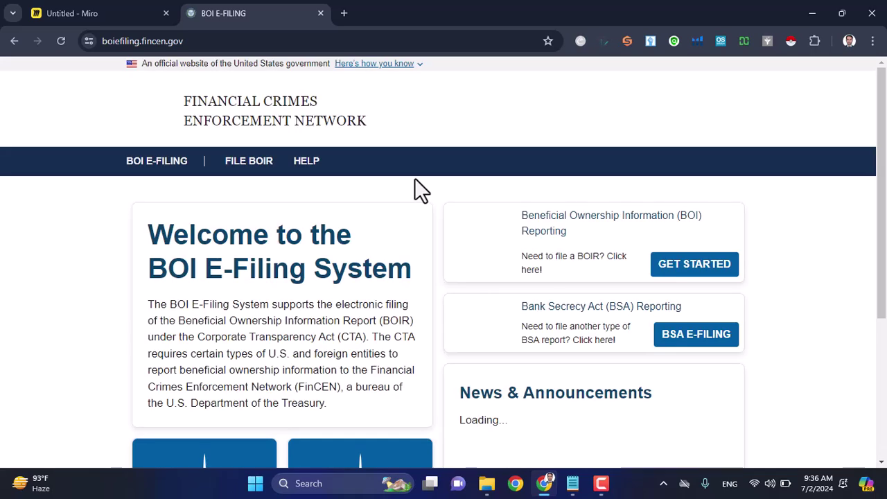
{"action": "scroll", "coordinate": [765, 221], "scroll_direction": "down", "scroll_amount": 2}
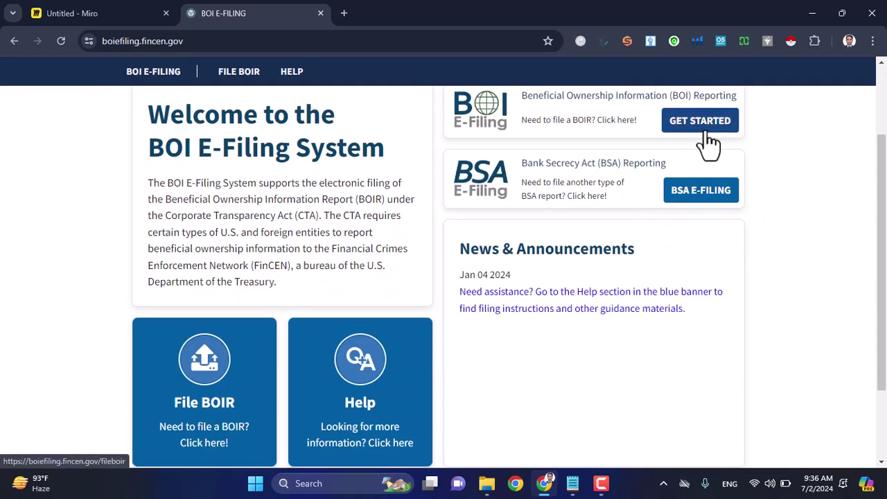
{"action": "left_click", "coordinate": [708, 139]}
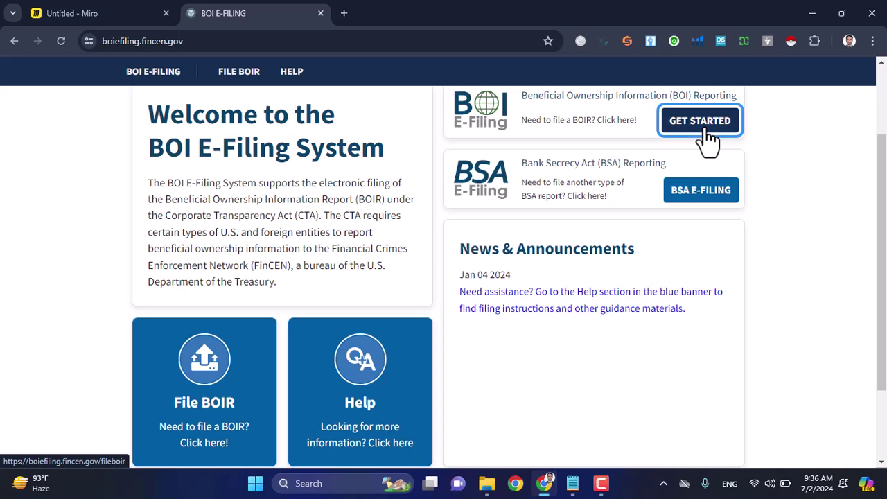
{"action": "scroll", "coordinate": [688, 168], "scroll_direction": "down", "scroll_amount": 2}
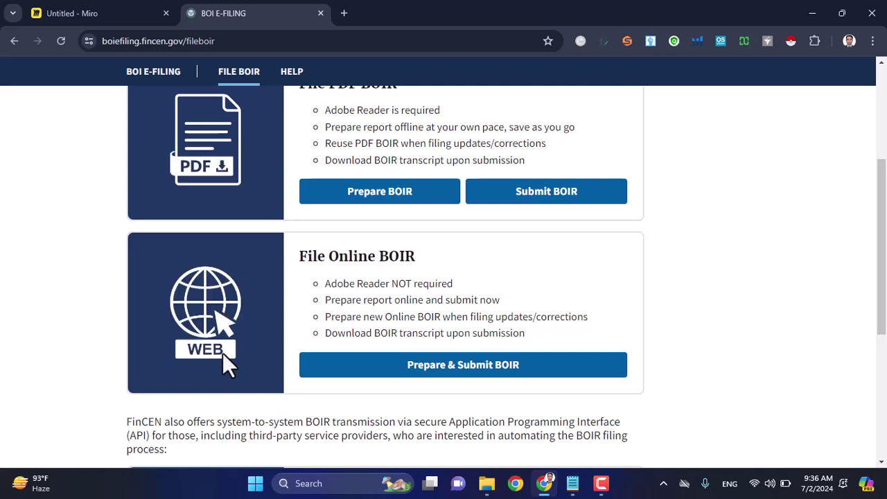
{"action": "left_click", "coordinate": [463, 378]}
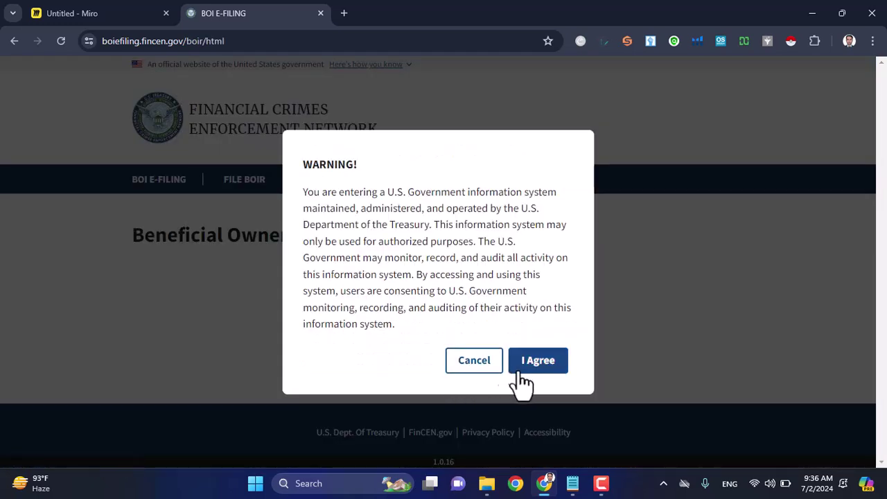
{"action": "left_click_drag", "start_coordinate": [396, 326], "coordinate": [299, 193]}
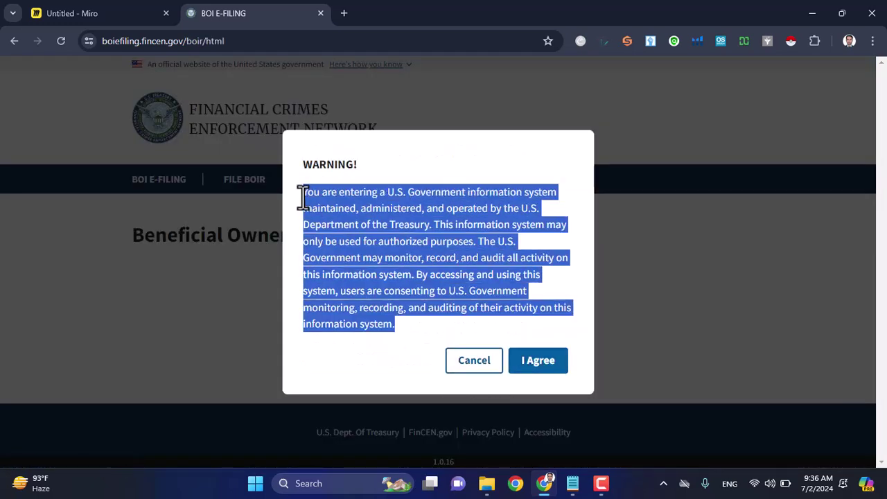
Step: Accept the government warning and read the Type of filing help
{"action": "left_click", "coordinate": [536, 366]}
{"action": "scroll", "coordinate": [492, 340], "scroll_direction": "down", "scroll_amount": 1}
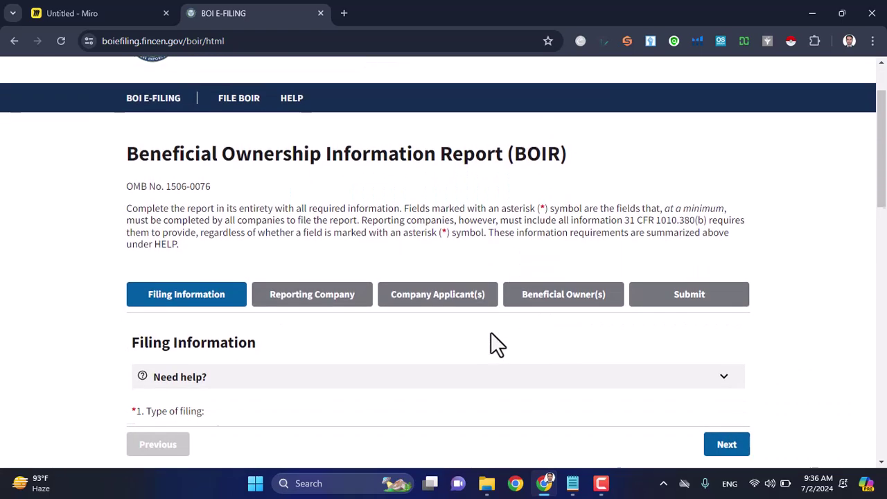
{"action": "scroll", "coordinate": [491, 332], "scroll_direction": "down", "scroll_amount": 1}
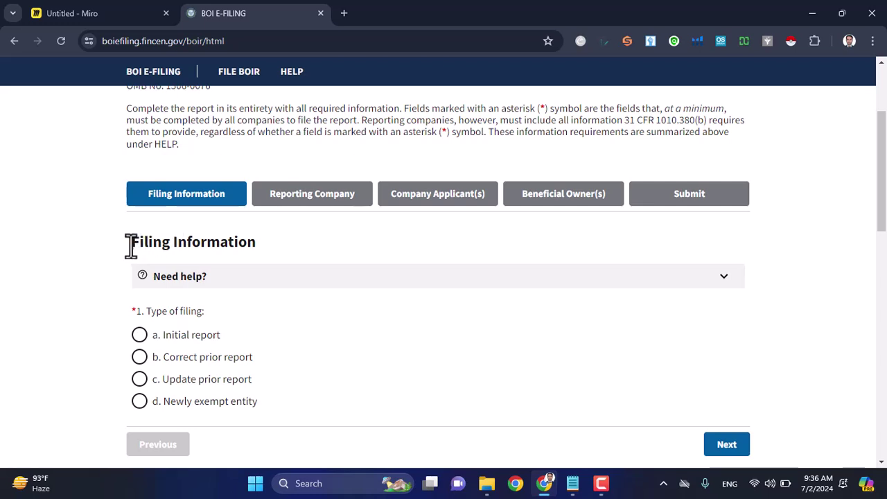
{"action": "left_click_drag", "start_coordinate": [130, 243], "coordinate": [264, 244]}
{"action": "scroll", "coordinate": [295, 248], "scroll_direction": "down", "scroll_amount": 1}
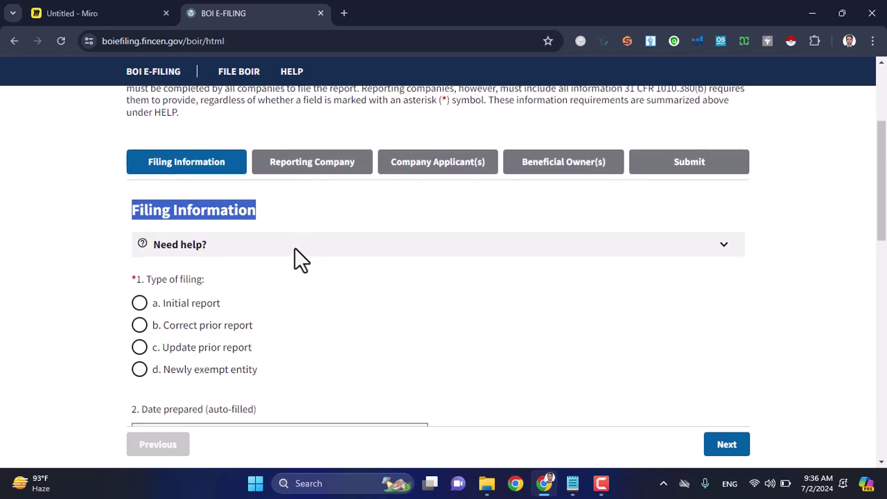
{"action": "left_click_drag", "start_coordinate": [145, 280], "coordinate": [163, 280]}
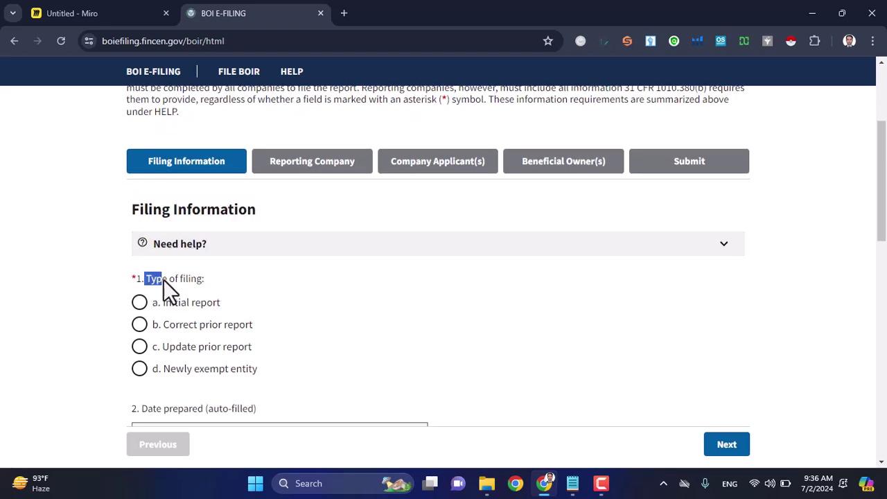
{"action": "left_click", "coordinate": [283, 281]}
{"action": "left_click", "coordinate": [726, 248]}
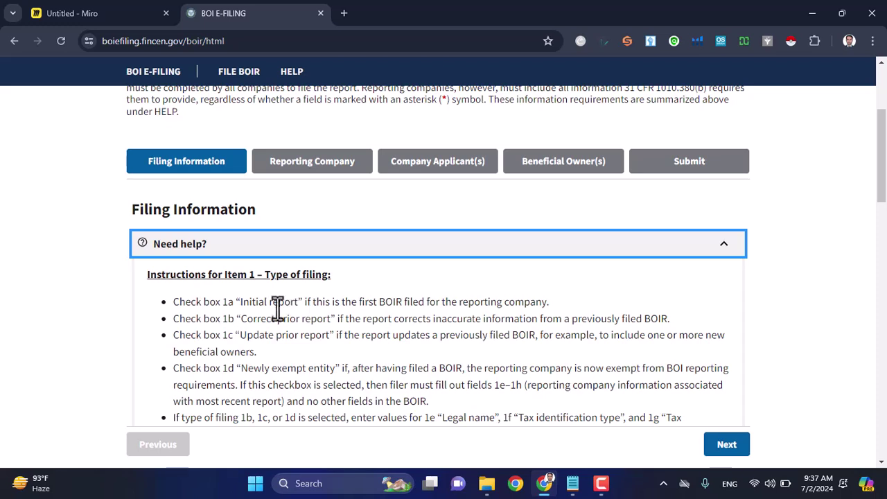
{"action": "left_click_drag", "start_coordinate": [239, 303], "coordinate": [299, 302]}
{"action": "left_click_drag", "start_coordinate": [359, 301], "coordinate": [402, 302]}
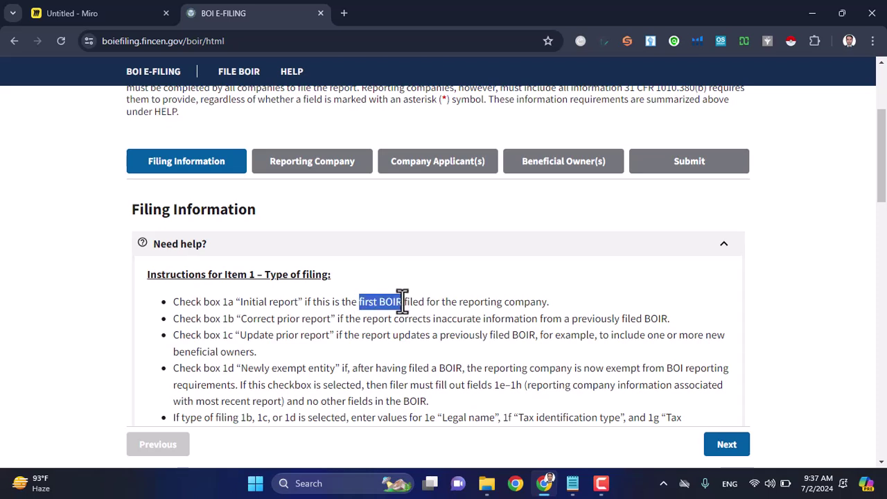
{"action": "left_click", "coordinate": [723, 248]}
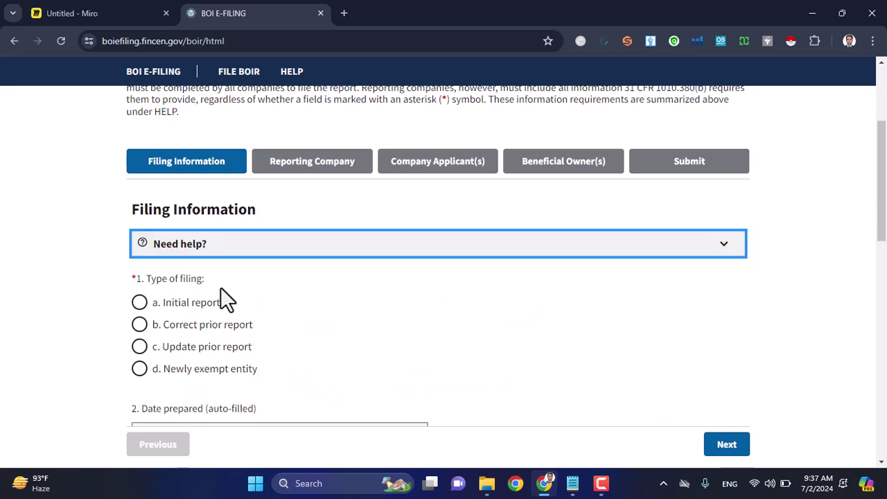
Step: Choose 'a. Initial report' as the filing type, check the 07/02/2024 prepared date, and continue
{"action": "left_click", "coordinate": [141, 304]}
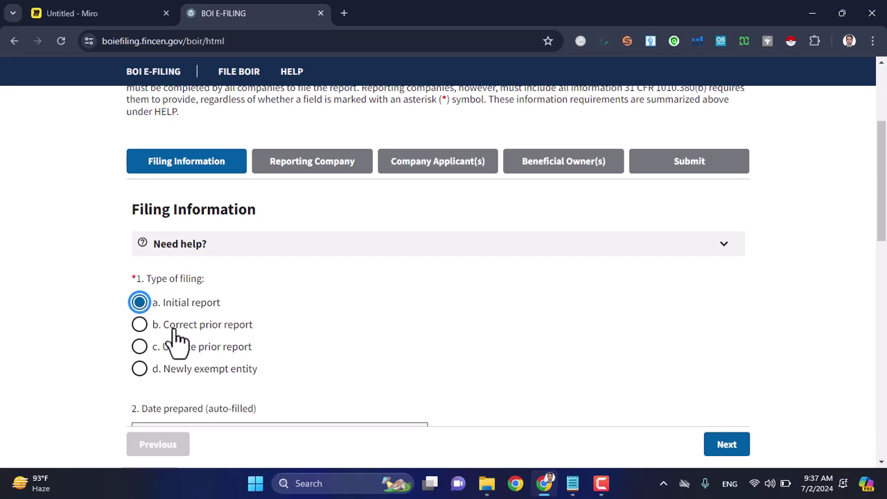
{"action": "mouse_move", "coordinate": [179, 338]}
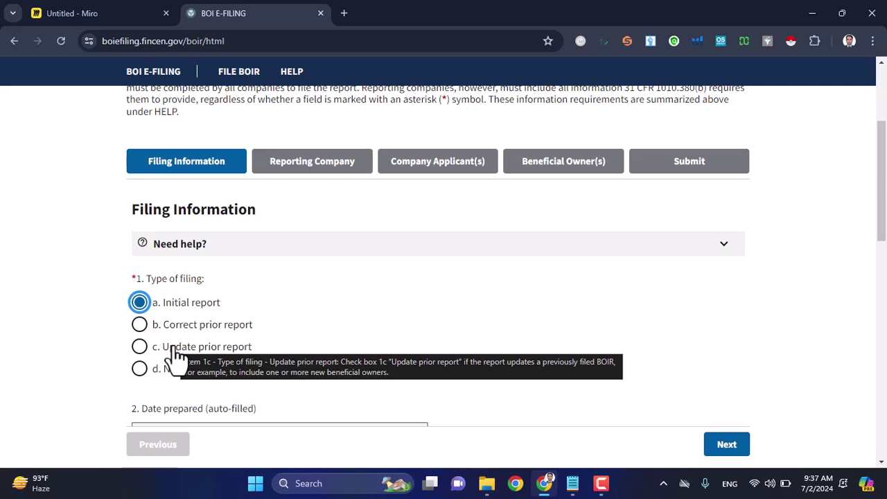
{"action": "scroll", "coordinate": [495, 388], "scroll_direction": "down", "scroll_amount": 1}
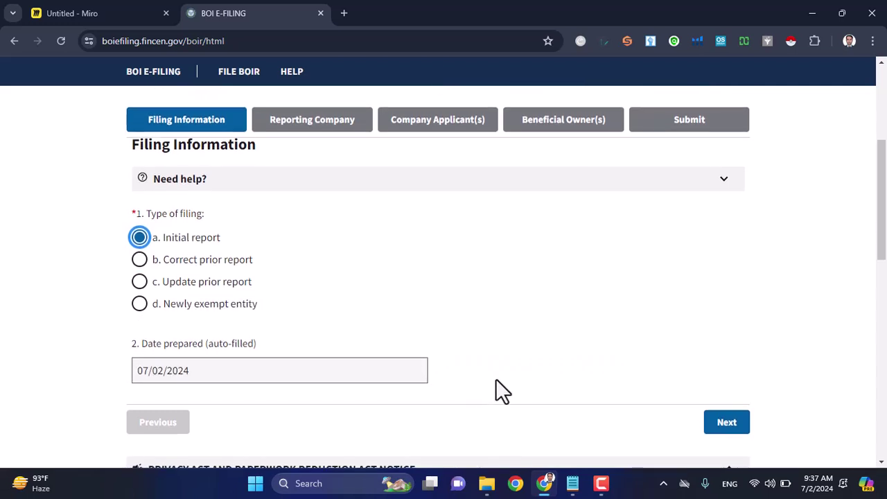
{"action": "triple_click", "coordinate": [158, 382]}
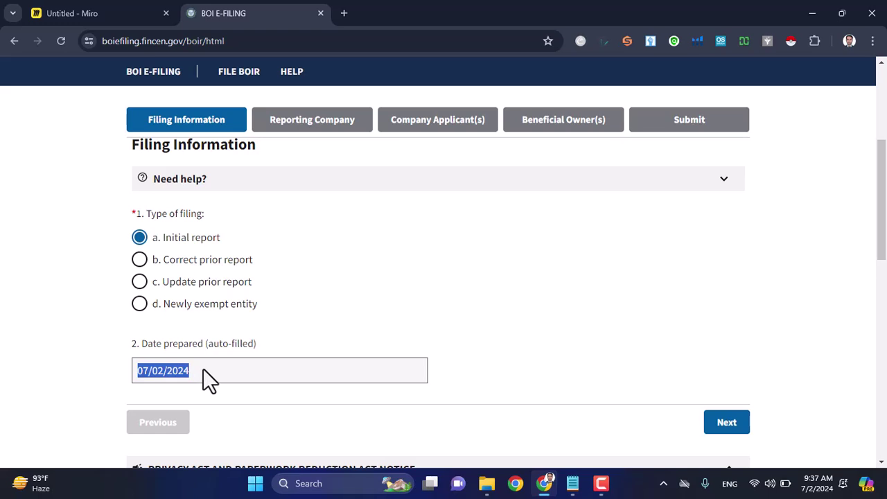
{"action": "left_click", "coordinate": [724, 425]}
Step: Request a FinCEN ID for the reporting company
{"action": "scroll", "coordinate": [588, 402], "scroll_direction": "up", "scroll_amount": 1}
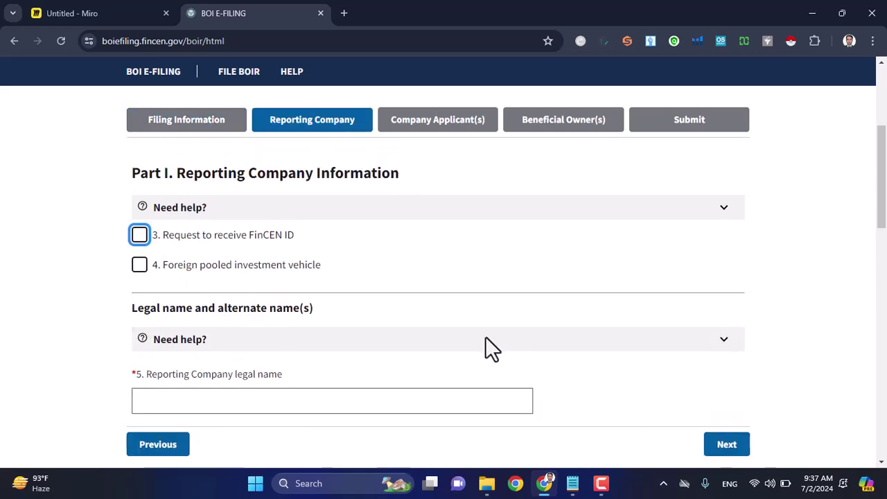
{"action": "left_click_drag", "start_coordinate": [176, 175], "coordinate": [409, 183]}
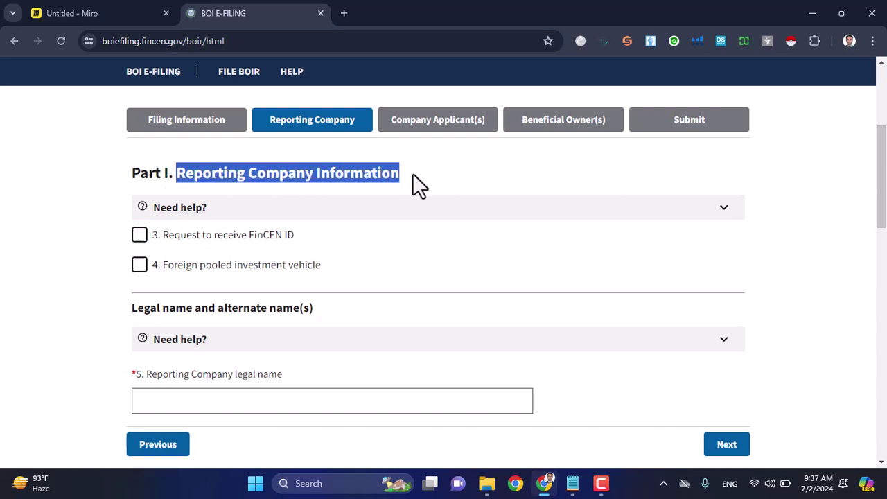
{"action": "scroll", "coordinate": [412, 184], "scroll_direction": "down", "scroll_amount": 1}
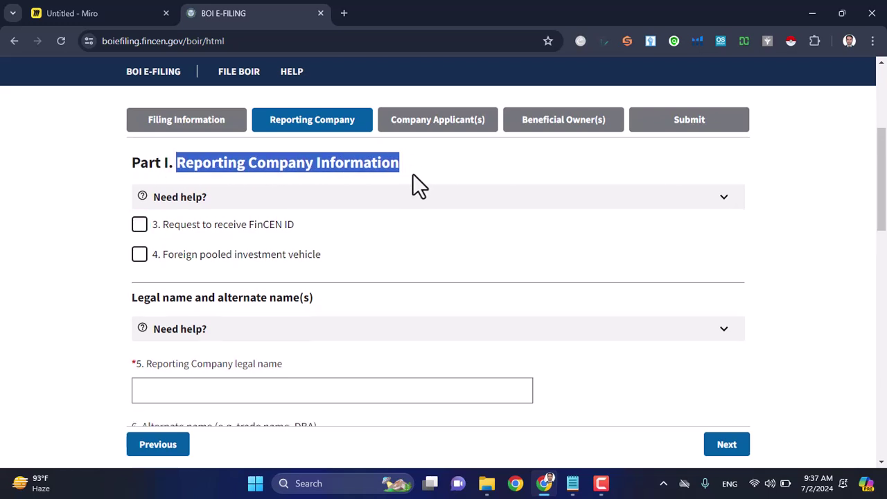
{"action": "left_click", "coordinate": [139, 229]}
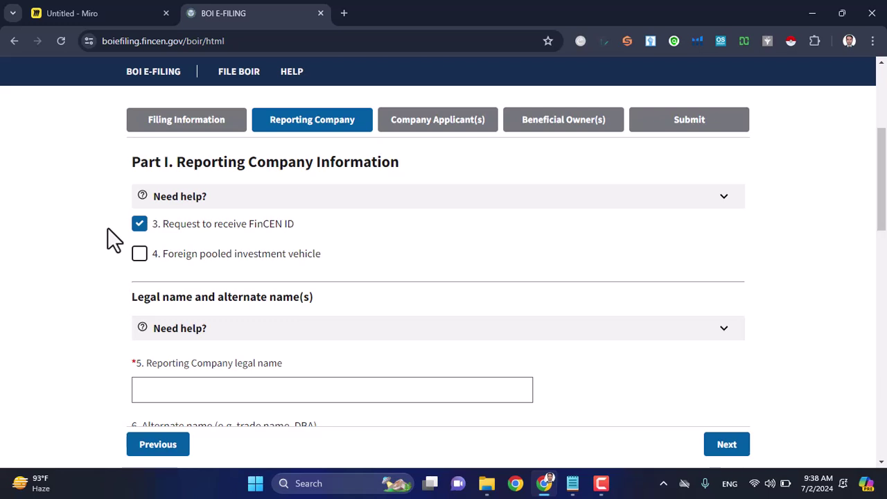
{"action": "scroll", "coordinate": [108, 228], "scroll_direction": "down", "scroll_amount": 1}
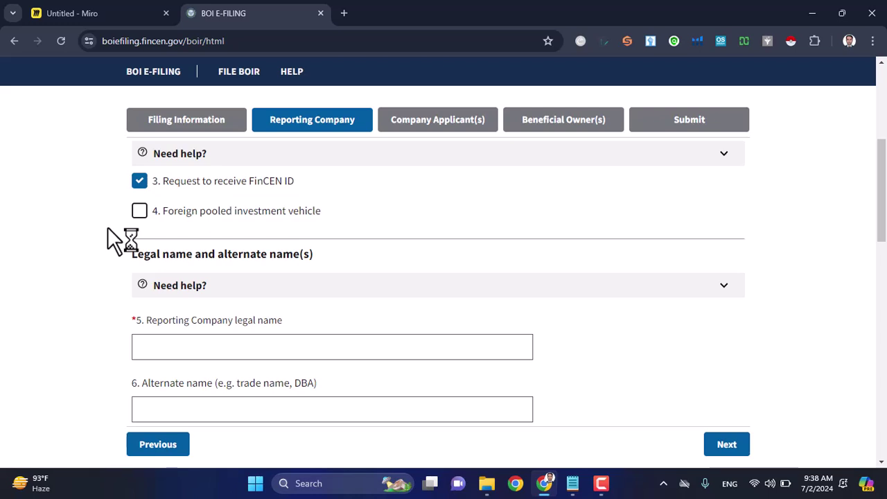
{"action": "scroll", "coordinate": [108, 228], "scroll_direction": "down", "scroll_amount": 2}
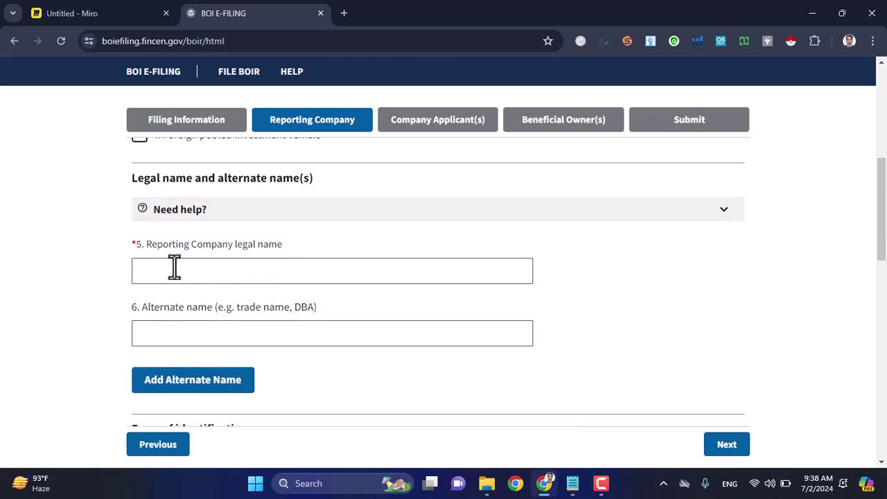
Step: Enter 'Link Mart LLC' as the legal name and open the tax identification type list
{"action": "left_click", "coordinate": [162, 273]}
{"action": "type", "text": "Link Tart LLC"}
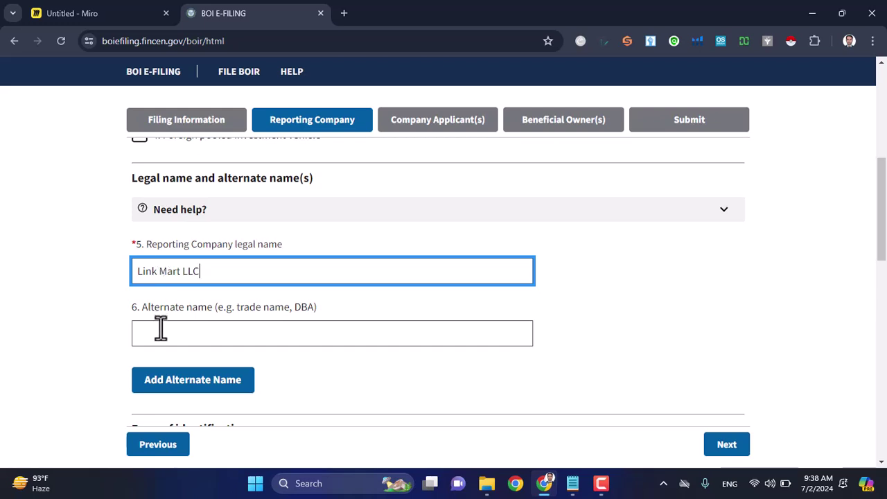
{"action": "left_click", "coordinate": [156, 332]}
{"action": "scroll", "coordinate": [155, 331], "scroll_direction": "down", "scroll_amount": 3}
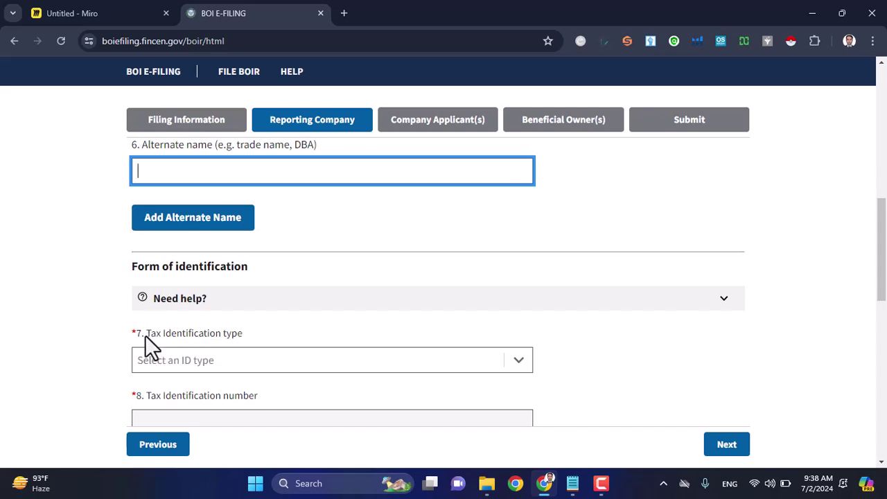
{"action": "scroll", "coordinate": [145, 335], "scroll_direction": "down", "scroll_amount": 1}
{"action": "left_click_drag", "start_coordinate": [127, 319], "coordinate": [137, 323]}
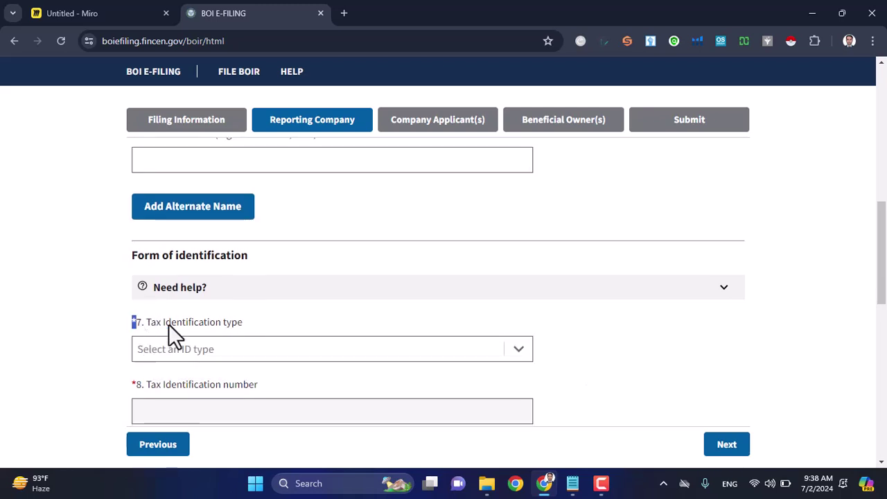
{"action": "scroll", "coordinate": [197, 331], "scroll_direction": "down", "scroll_amount": 1}
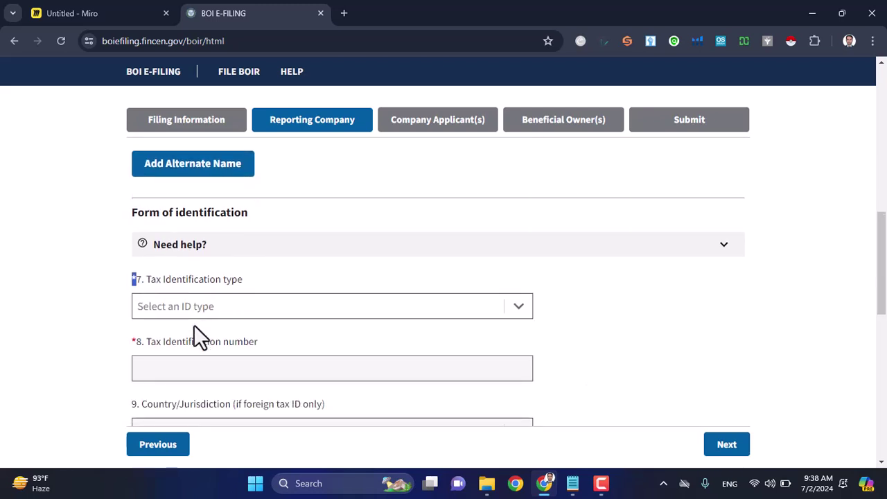
{"action": "left_click", "coordinate": [527, 321]}
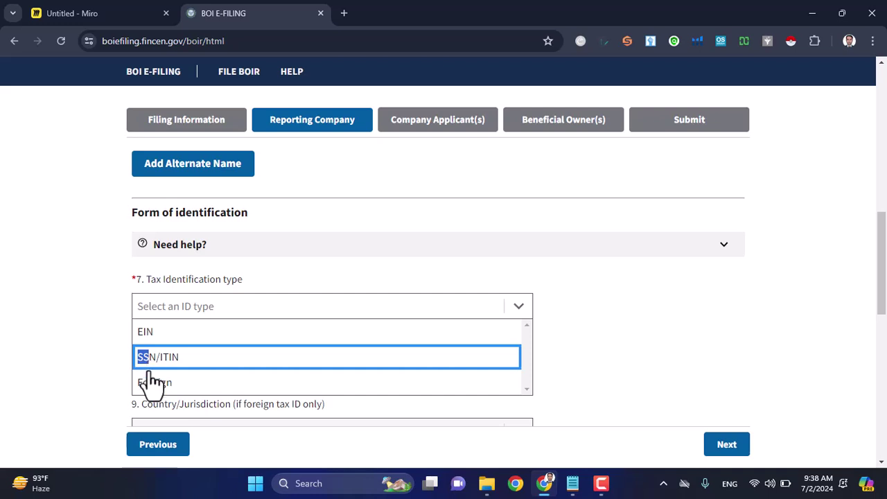
Step: Set the tax identification type to EIN with number 12345678
{"action": "left_click", "coordinate": [155, 333]}
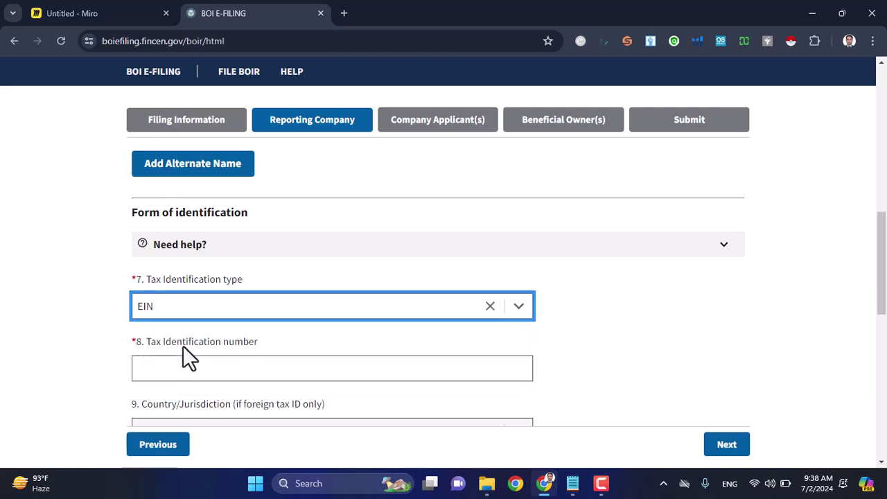
{"action": "scroll", "coordinate": [183, 346], "scroll_direction": "down", "scroll_amount": 1}
{"action": "left_click", "coordinate": [194, 319]}
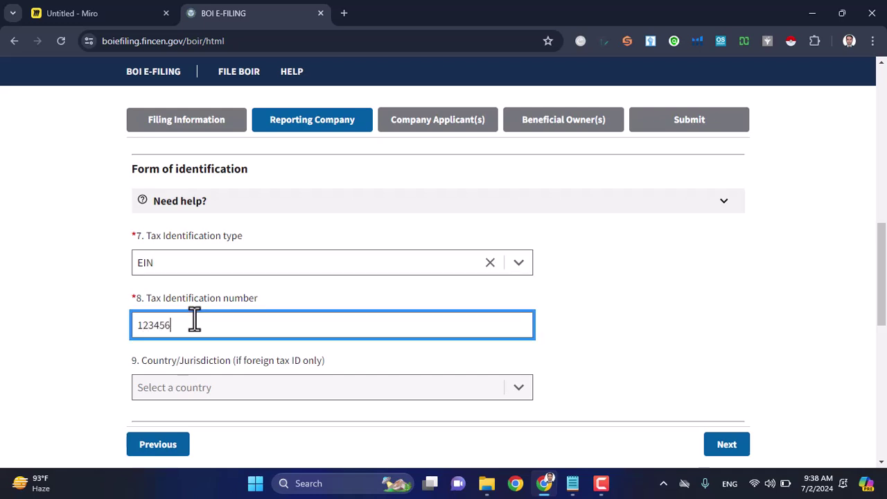
{"action": "scroll", "coordinate": [194, 319], "scroll_direction": "down", "scroll_amount": 3}
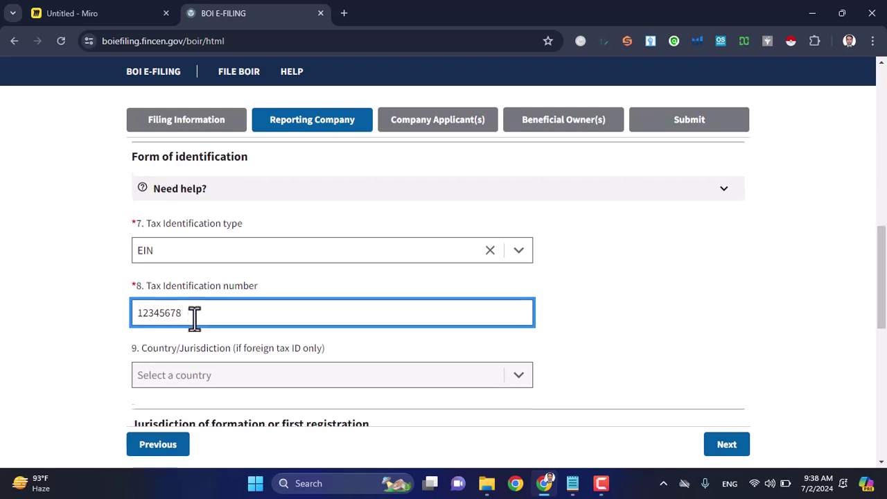
{"action": "scroll", "coordinate": [196, 324], "scroll_direction": "down", "scroll_amount": 2}
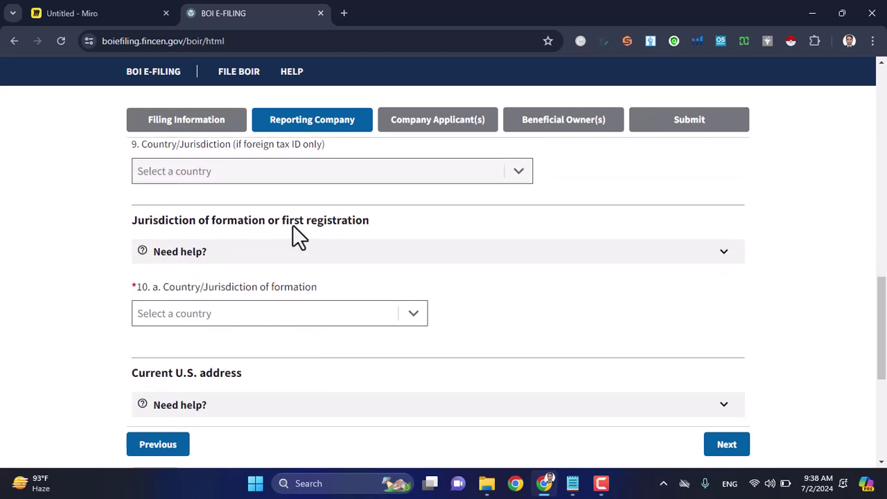
{"action": "scroll", "coordinate": [346, 228], "scroll_direction": "up", "scroll_amount": 1}
{"action": "triple_click", "coordinate": [363, 244]}
{"action": "left_click_drag", "start_coordinate": [372, 248], "coordinate": [283, 252]}
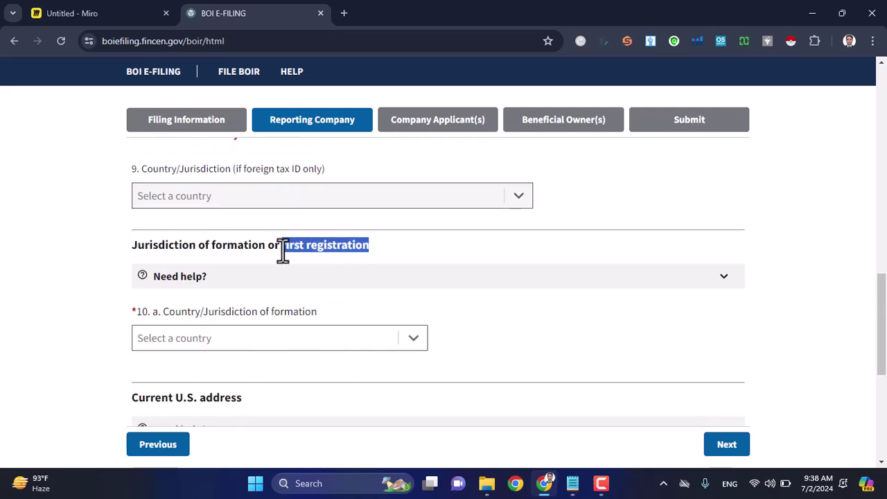
{"action": "scroll", "coordinate": [307, 291], "scroll_direction": "down", "scroll_amount": 1}
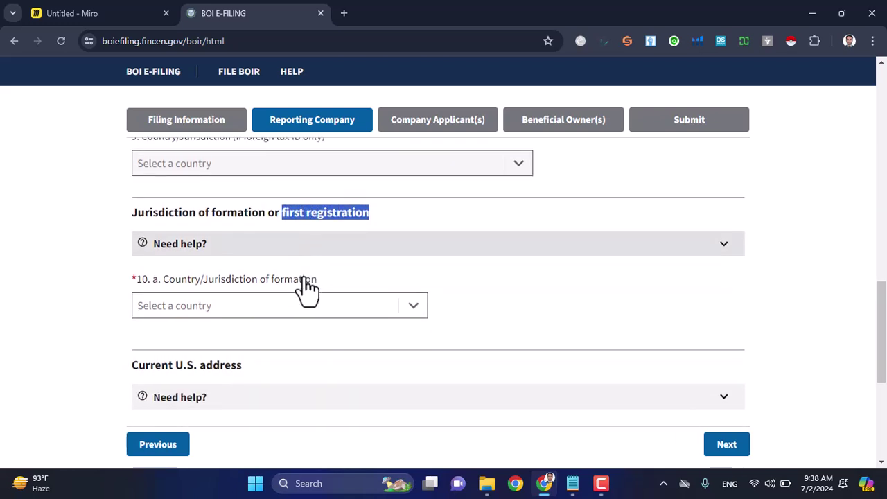
Step: Choose United States of America as formation country and Wyoming as formation state
{"action": "left_click", "coordinate": [412, 312]}
{"action": "left_click", "coordinate": [284, 332]}
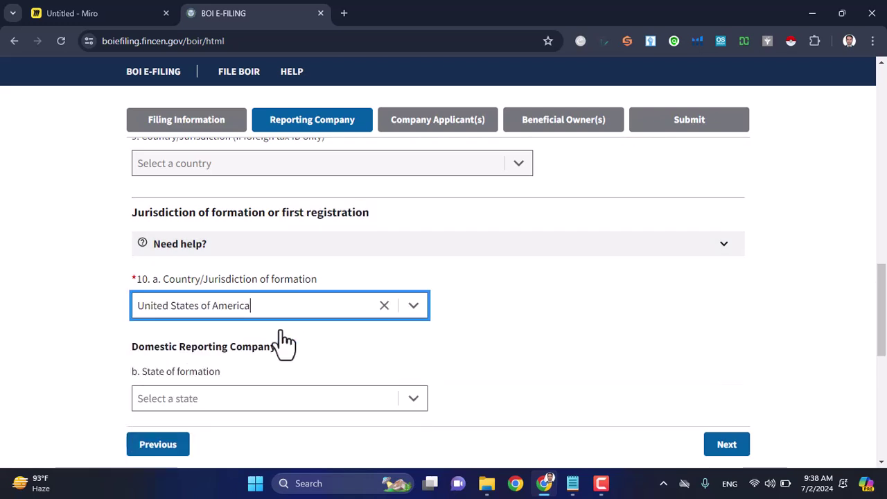
{"action": "scroll", "coordinate": [281, 330], "scroll_direction": "down", "scroll_amount": 4}
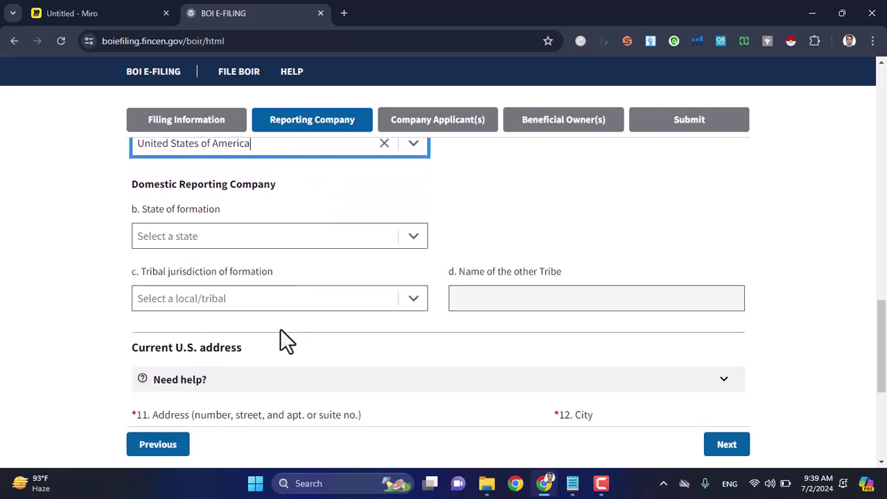
{"action": "left_click", "coordinate": [415, 236]}
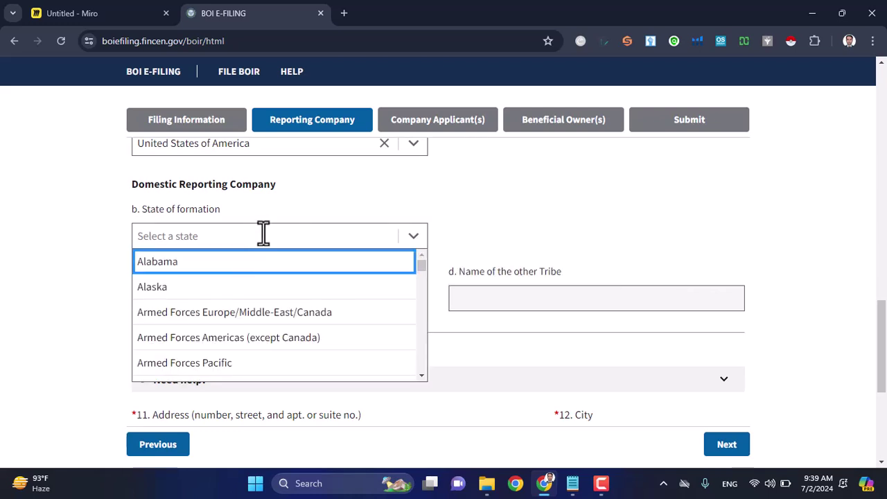
{"action": "type", "text": "wyoom"}
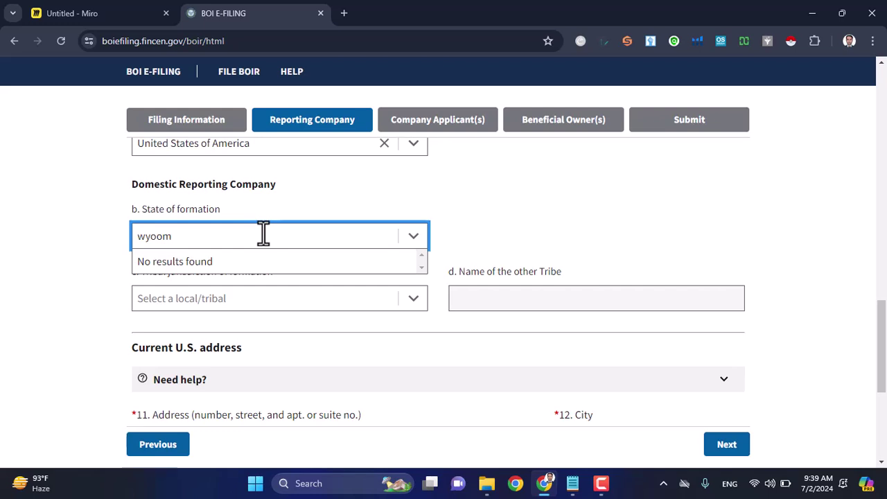
{"action": "key", "text": "BackSpace"}
{"action": "left_click", "coordinate": [236, 265]}
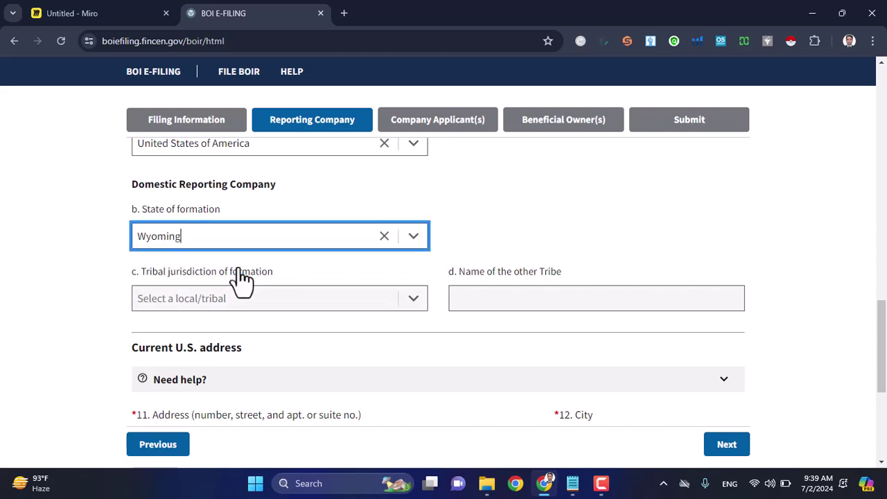
{"action": "scroll", "coordinate": [426, 318], "scroll_direction": "down", "scroll_amount": 3}
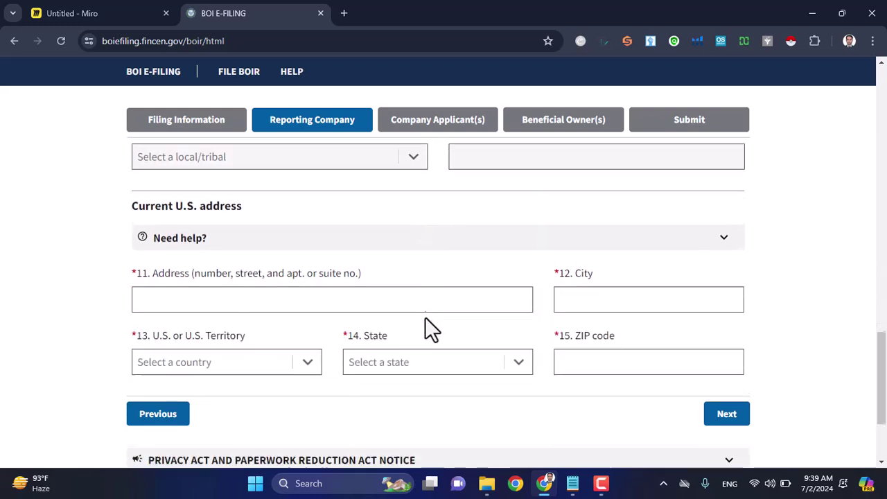
Step: Copy the company's street address and the city Sheridan from the LLC notes into the form
{"action": "left_click", "coordinate": [235, 287]}
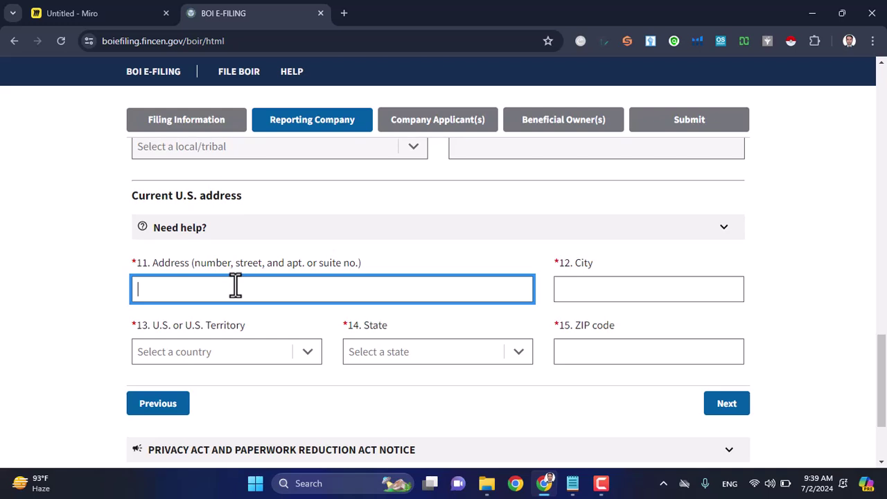
{"action": "left_click", "coordinate": [573, 483]}
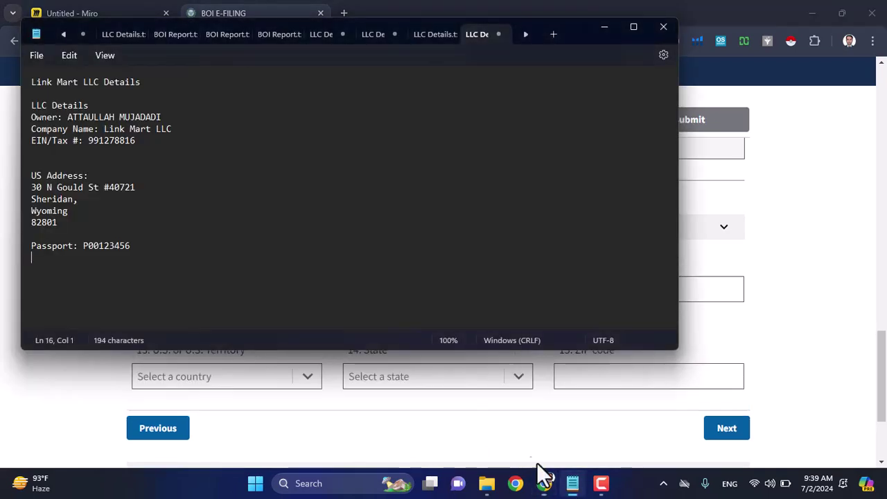
{"action": "left_click_drag", "start_coordinate": [137, 188], "coordinate": [30, 190]}
{"action": "key", "text": "ctrl+c"}
{"action": "key", "text": "alt+Tab"}
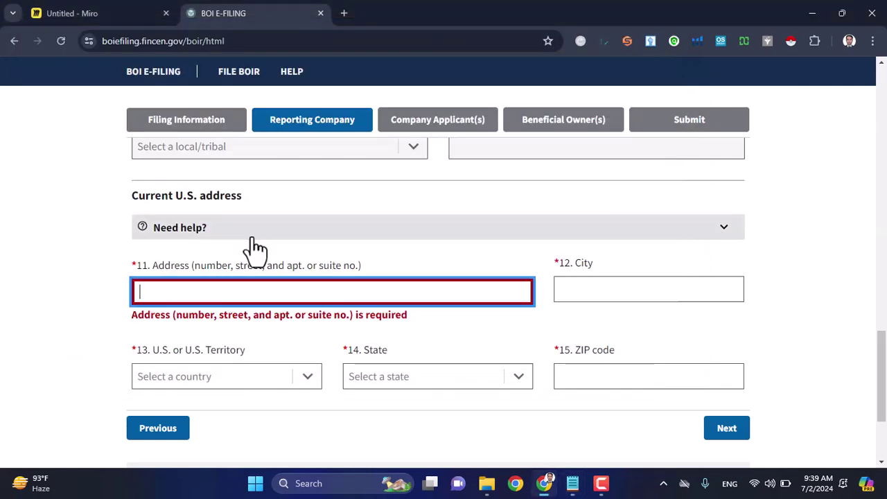
{"action": "key", "text": "ctrl+v"}
{"action": "left_click", "coordinate": [576, 293]}
{"action": "key", "text": "alt+Tab"}
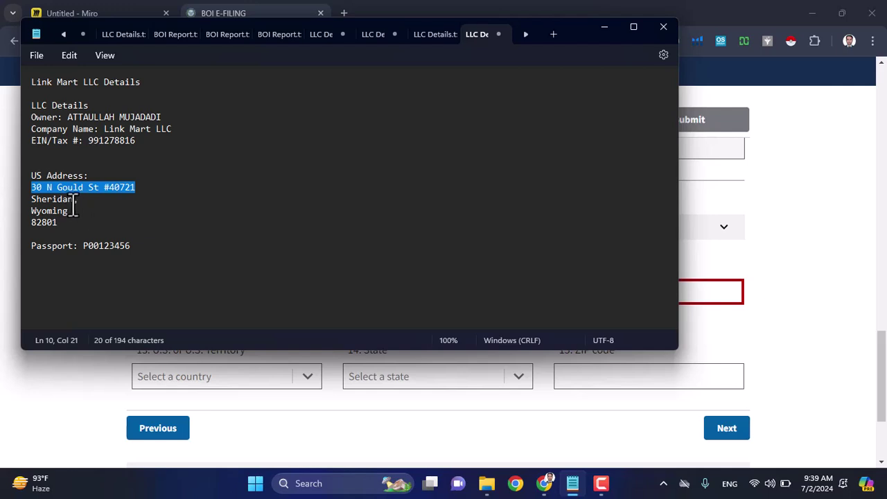
{"action": "left_click_drag", "start_coordinate": [74, 199], "coordinate": [35, 201]}
{"action": "key", "text": "ctrl+c"}
{"action": "key", "text": "alt+Tab"}
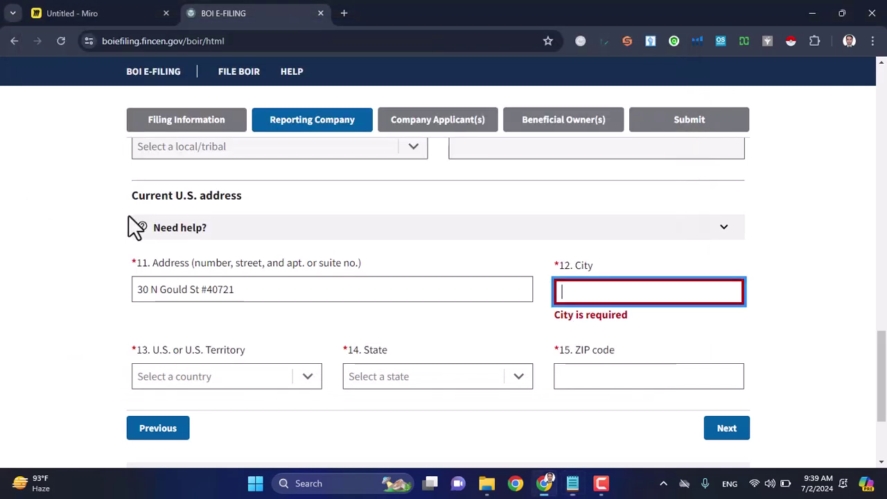
{"action": "key", "text": "ctrl+v"}
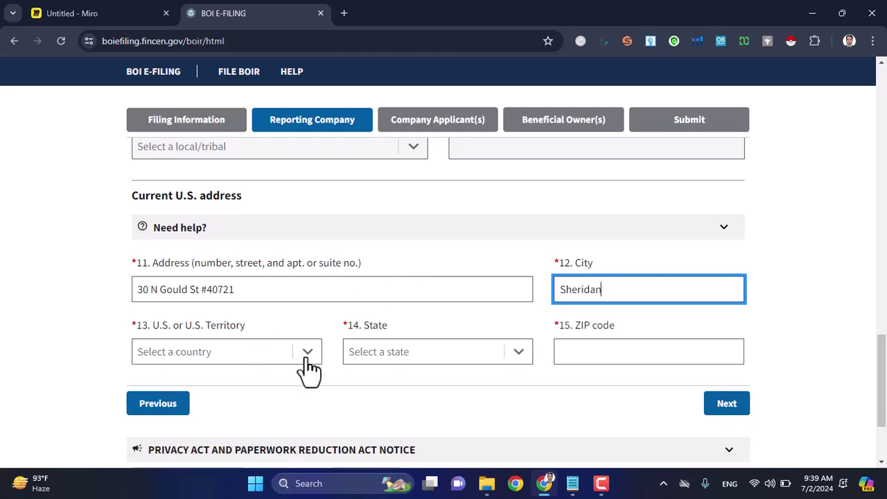
Step: Set the country to United States of America, the state to Wyoming and the ZIP code to 82801
{"action": "left_click", "coordinate": [307, 355]}
{"action": "left_click", "coordinate": [231, 386]}
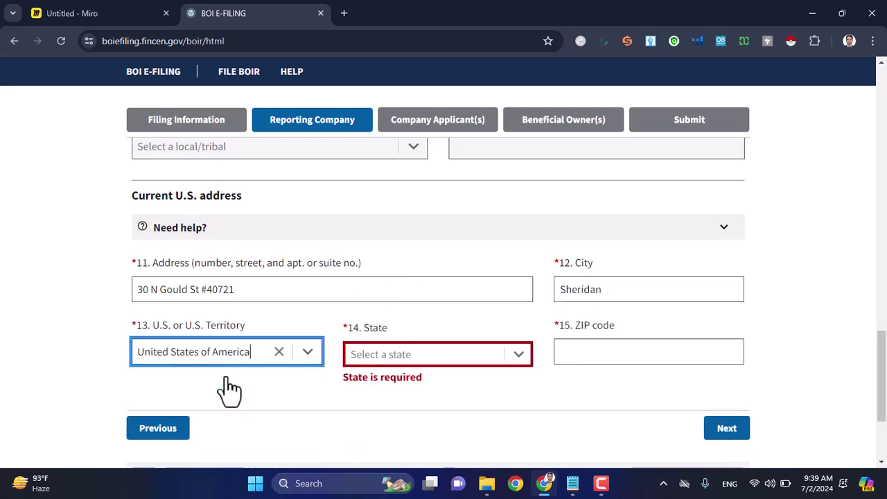
{"action": "left_click", "coordinate": [382, 355]}
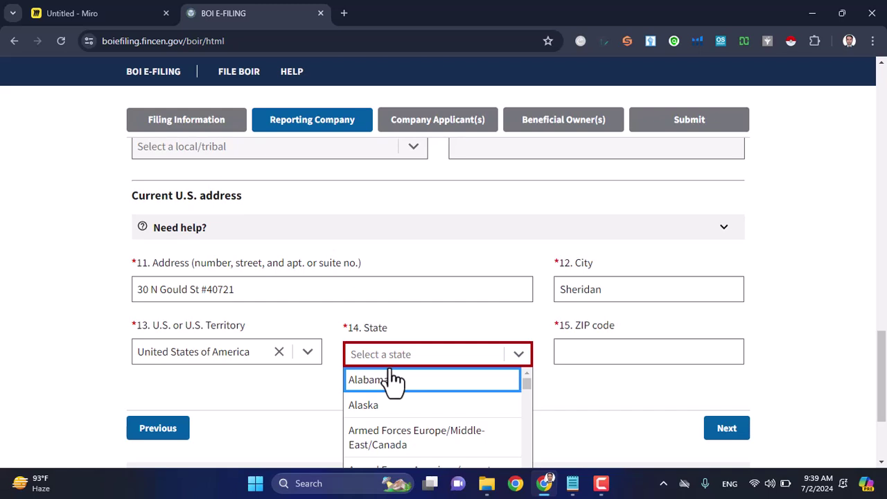
{"action": "type", "text": "wy"}
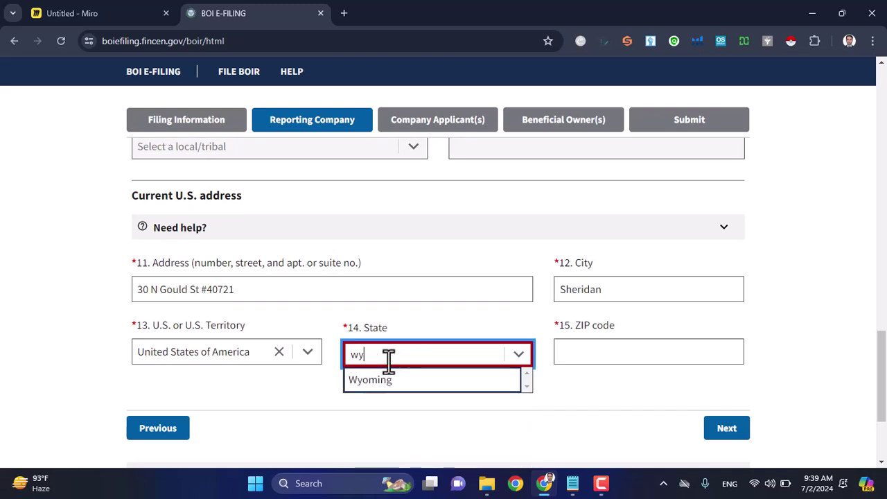
{"action": "left_click", "coordinate": [388, 383]}
{"action": "left_click", "coordinate": [574, 356]}
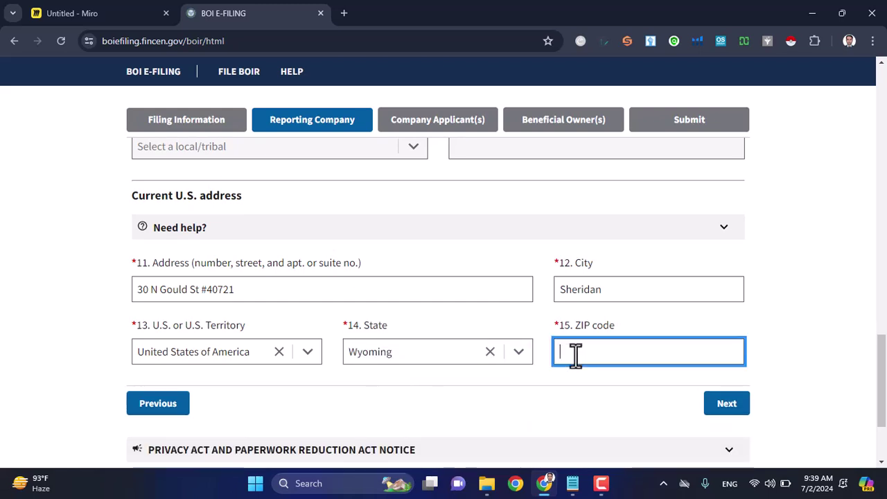
{"action": "key", "text": "alt+Tab"}
{"action": "left_click_drag", "start_coordinate": [60, 223], "coordinate": [36, 223]}
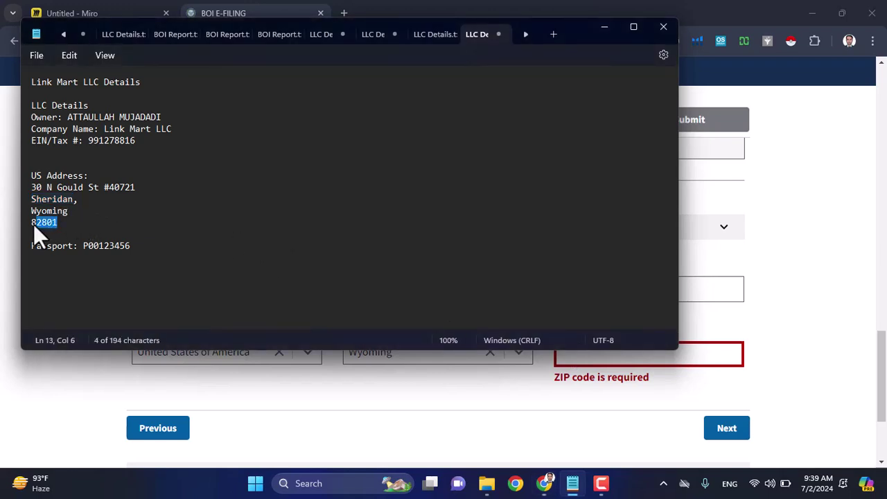
{"action": "key", "text": "ctrl+c"}
{"action": "key", "text": "alt+Tab"}
{"action": "key", "text": "ctrl+v"}
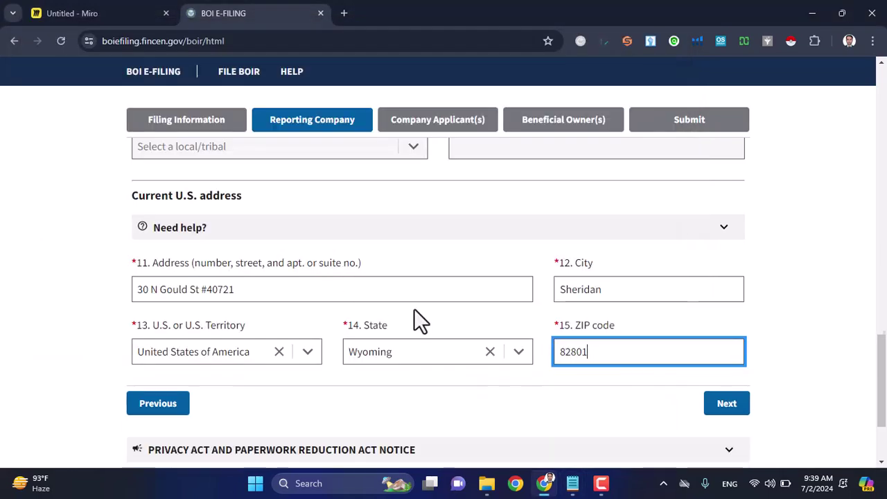
{"action": "scroll", "coordinate": [413, 309], "scroll_direction": "down", "scroll_amount": 2}
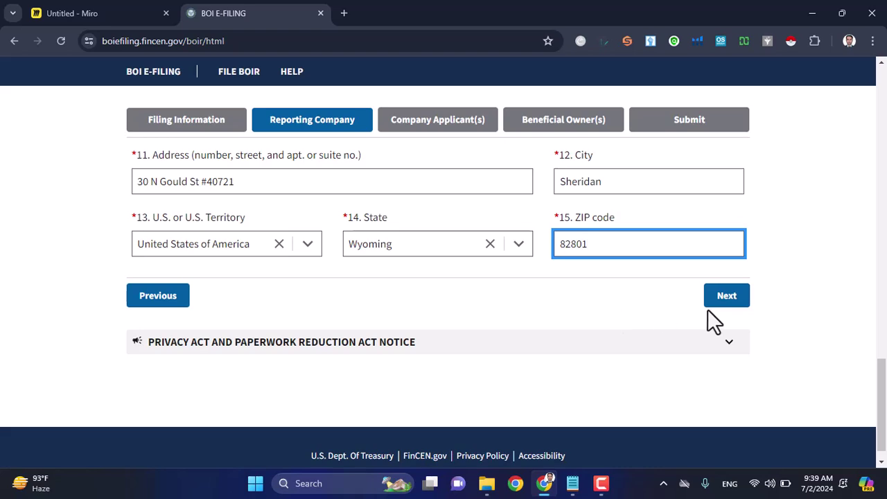
Step: Advance to Company Applicant(s) and expand item 16's guidance, noting the cutoff date
{"action": "left_click", "coordinate": [732, 313]}
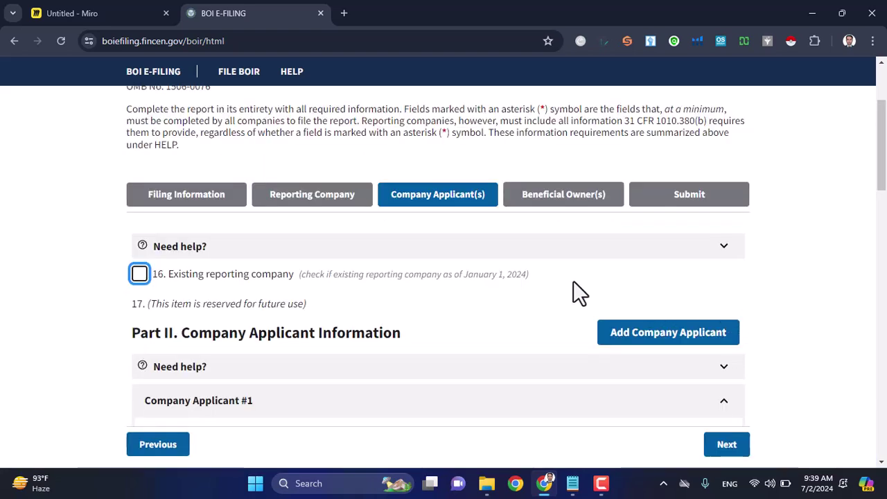
{"action": "scroll", "coordinate": [574, 281], "scroll_direction": "up", "scroll_amount": 1}
{"action": "scroll", "coordinate": [574, 280], "scroll_direction": "down", "scroll_amount": 2}
{"action": "scroll", "coordinate": [574, 280], "scroll_direction": "up", "scroll_amount": 3}
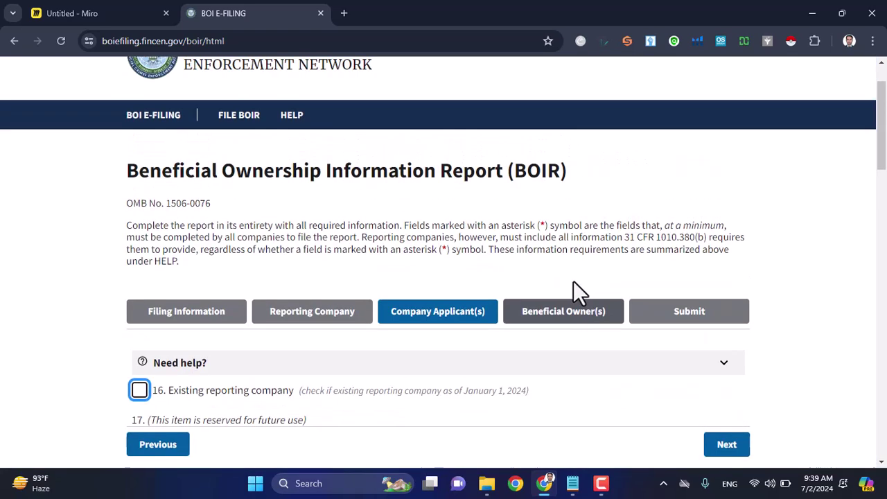
{"action": "scroll", "coordinate": [573, 281], "scroll_direction": "down", "scroll_amount": 3}
{"action": "scroll", "coordinate": [574, 281], "scroll_direction": "up", "scroll_amount": 1}
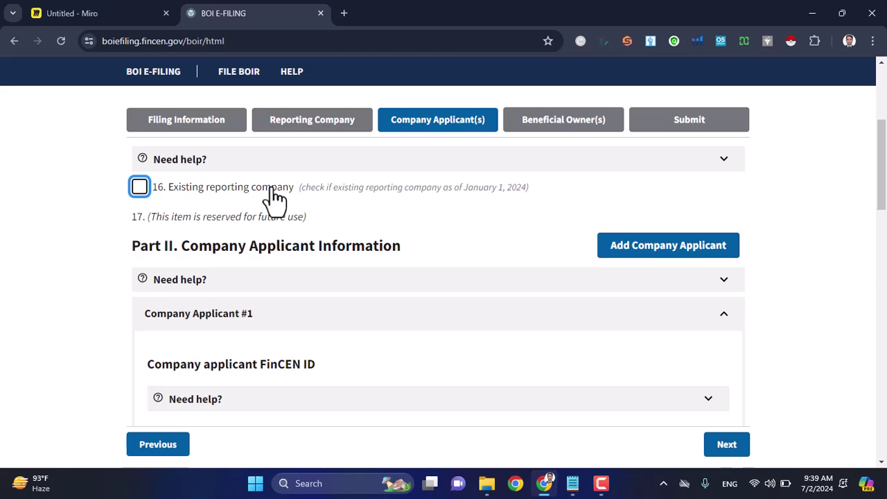
{"action": "mouse_move", "coordinate": [274, 197]}
{"action": "left_click", "coordinate": [241, 171]}
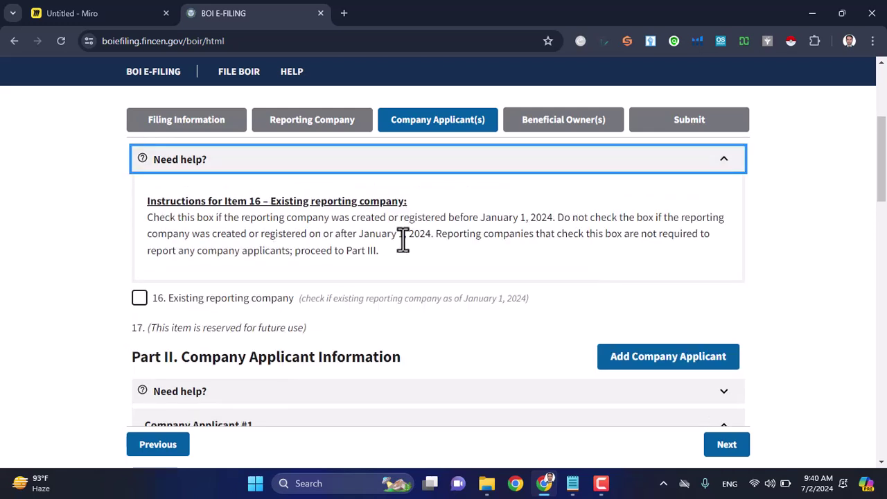
{"action": "left_click_drag", "start_coordinate": [481, 219], "coordinate": [553, 219]}
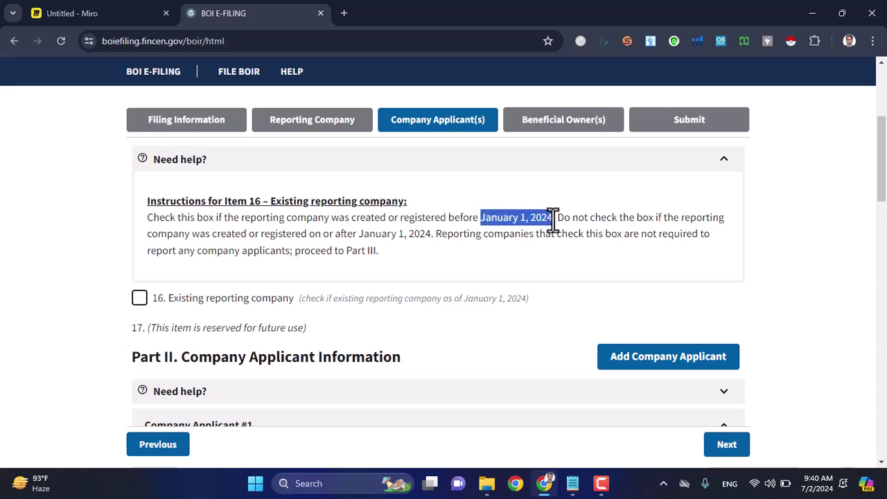
Step: Check Existing reporting company and confirm Yes, then leave it unchecked
{"action": "left_click", "coordinate": [139, 299]}
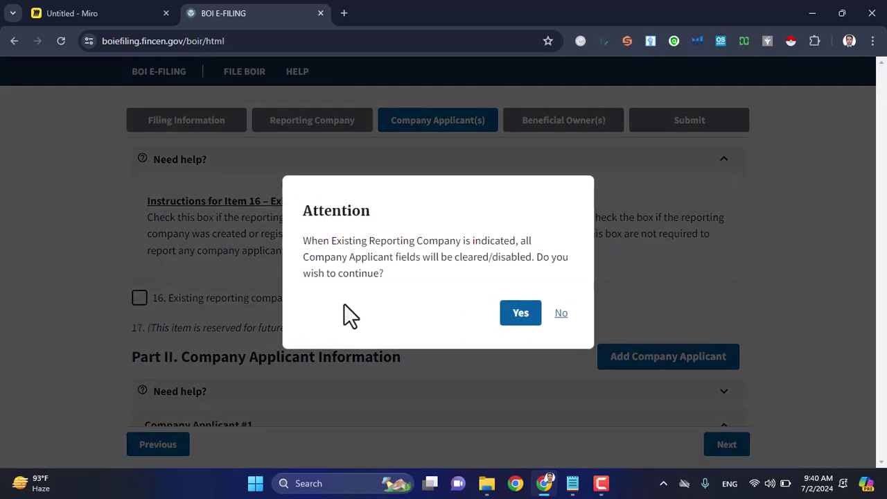
{"action": "left_click", "coordinate": [519, 318]}
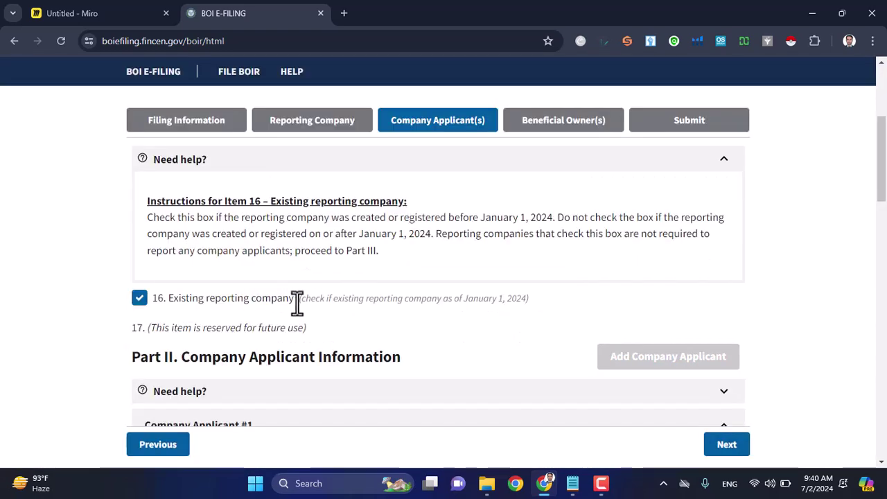
{"action": "left_click", "coordinate": [139, 299]}
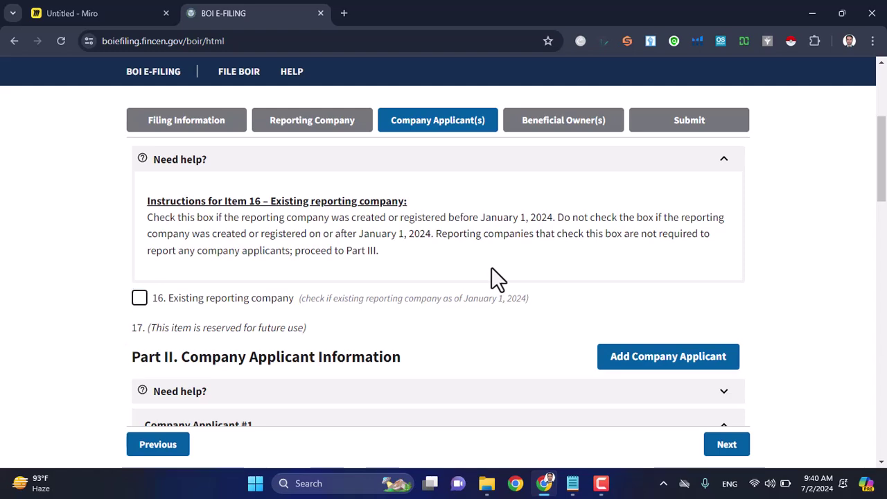
{"action": "scroll", "coordinate": [491, 268], "scroll_direction": "down", "scroll_amount": 1}
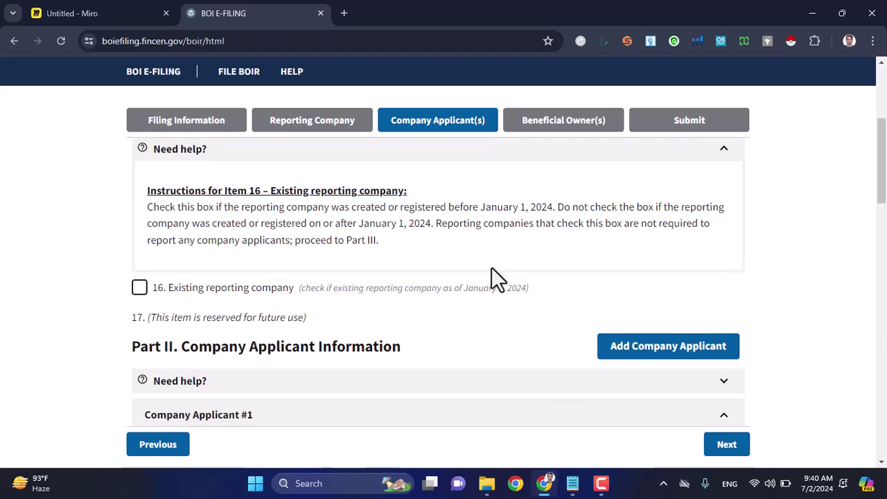
{"action": "scroll", "coordinate": [491, 277], "scroll_direction": "down", "scroll_amount": 2}
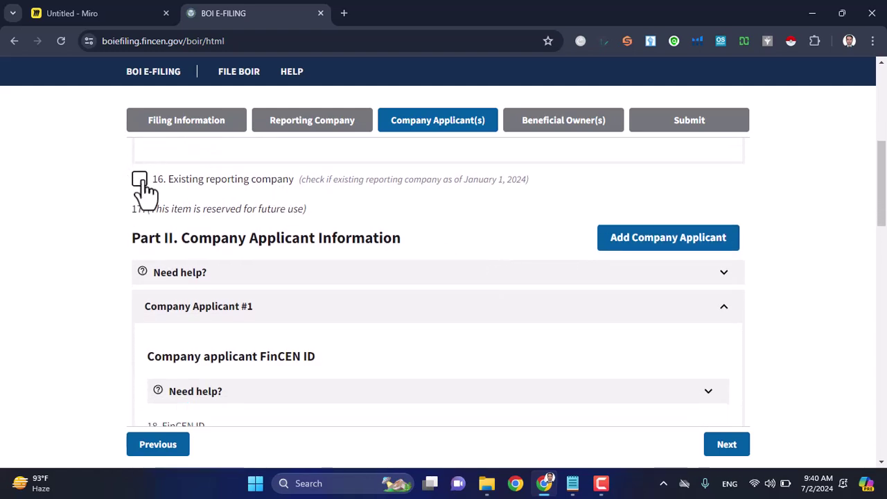
{"action": "left_click", "coordinate": [139, 179]}
{"action": "left_click", "coordinate": [521, 316]}
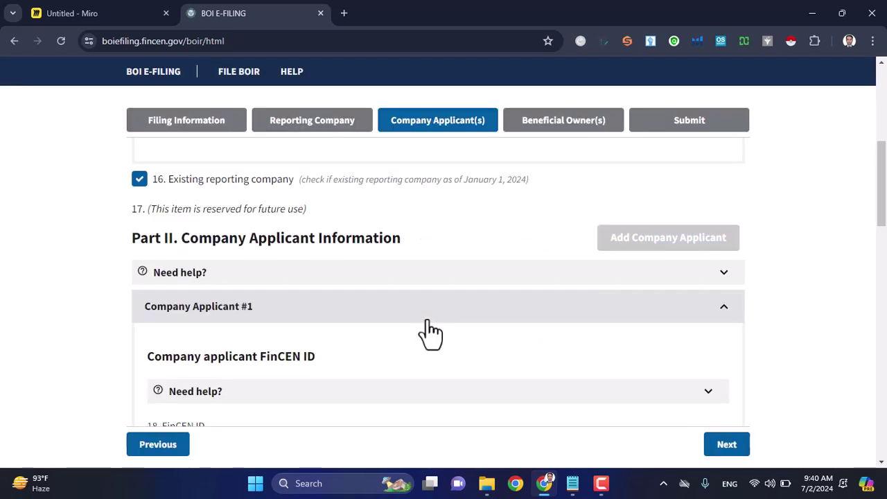
{"action": "scroll", "coordinate": [426, 326], "scroll_direction": "down", "scroll_amount": 2}
{"action": "scroll", "coordinate": [298, 332], "scroll_direction": "down", "scroll_amount": 5}
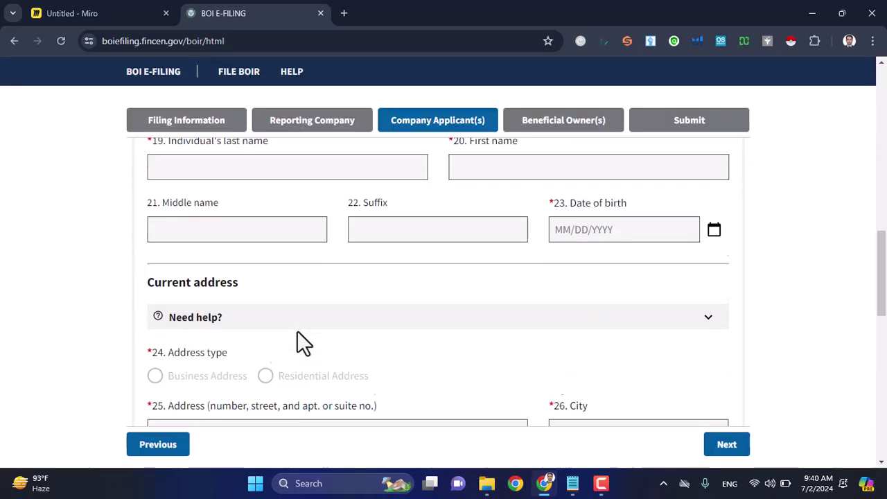
{"action": "scroll", "coordinate": [299, 336], "scroll_direction": "up", "scroll_amount": 10}
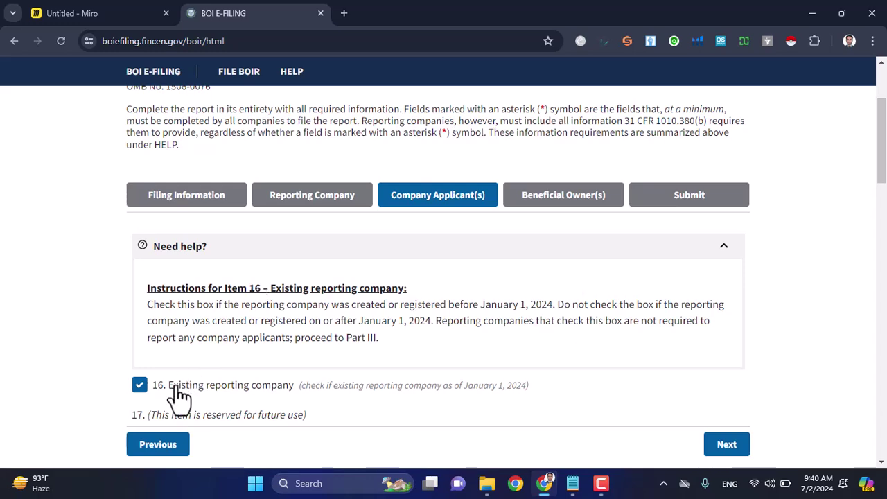
{"action": "left_click", "coordinate": [139, 387]}
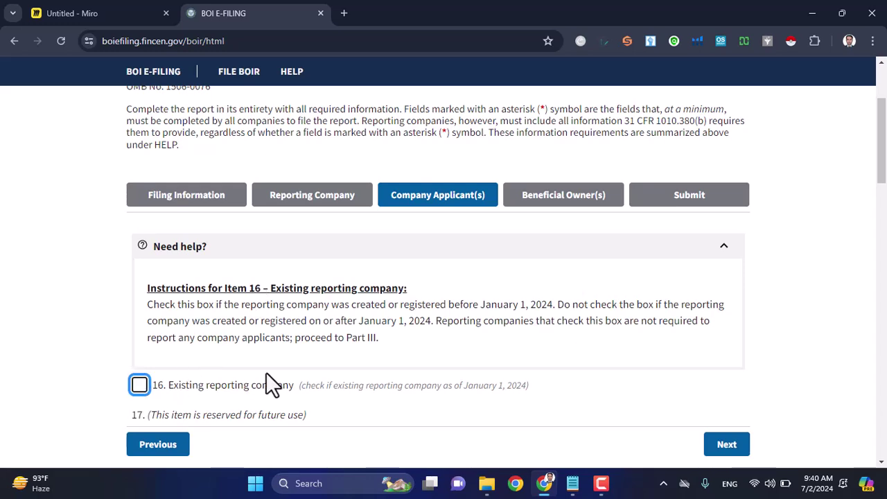
{"action": "scroll", "coordinate": [266, 373], "scroll_direction": "down", "scroll_amount": 2}
Step: Copy the owner's last name from the notes into item 19, Last name
{"action": "scroll", "coordinate": [266, 373], "scroll_direction": "down", "scroll_amount": 1}
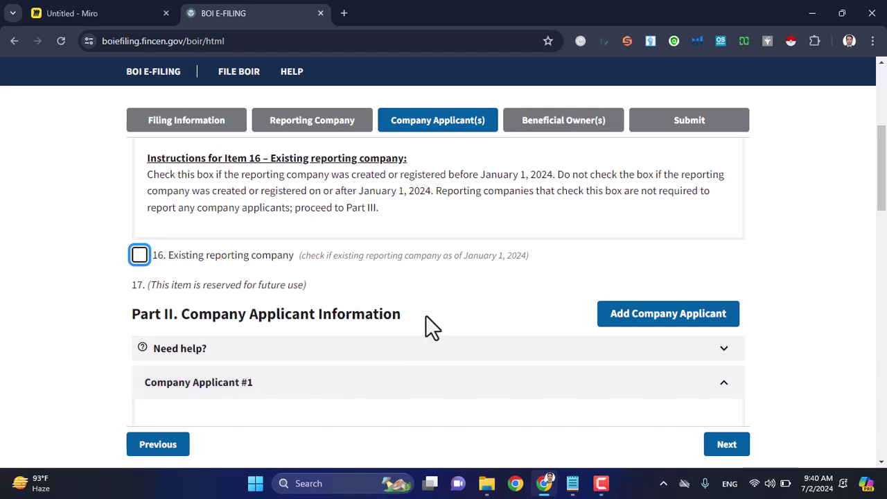
{"action": "scroll", "coordinate": [427, 319], "scroll_direction": "down", "scroll_amount": 1}
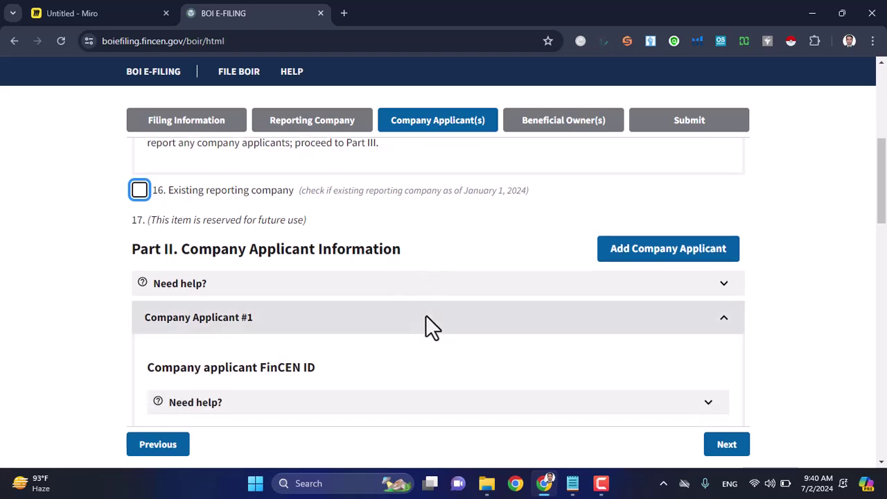
{"action": "scroll", "coordinate": [427, 319], "scroll_direction": "down", "scroll_amount": 3}
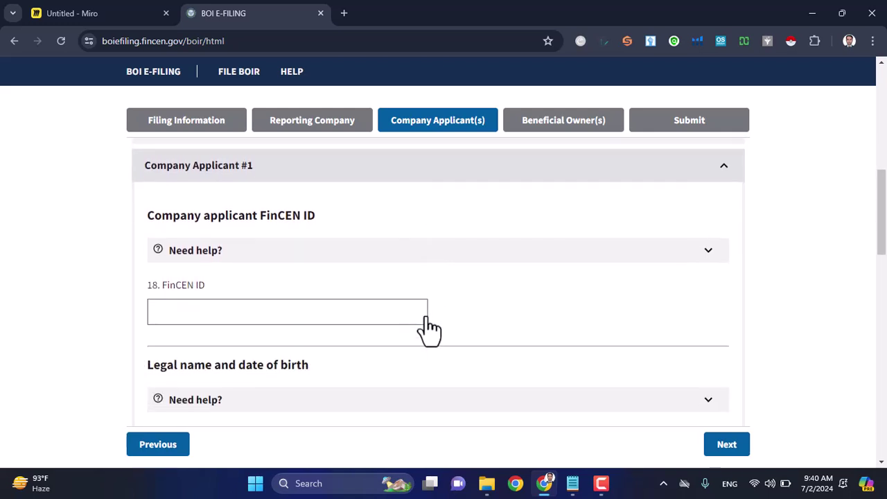
{"action": "scroll", "coordinate": [423, 328], "scroll_direction": "down", "scroll_amount": 1}
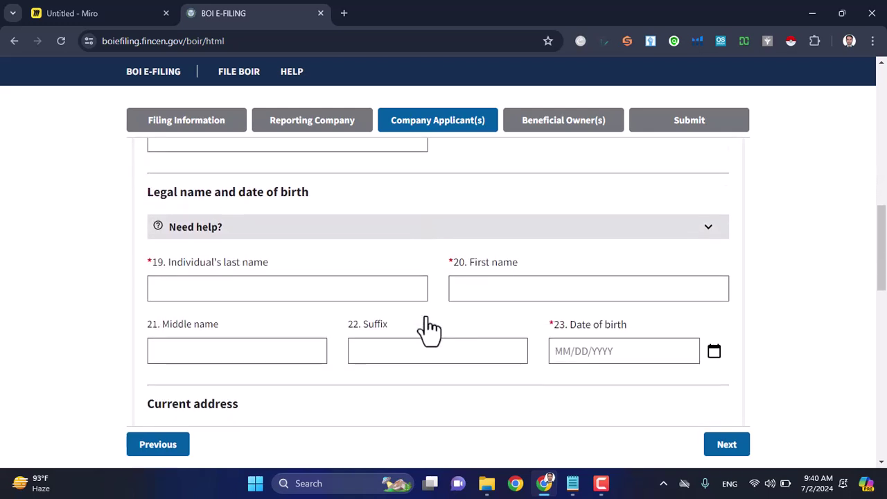
{"action": "left_click", "coordinate": [302, 290]}
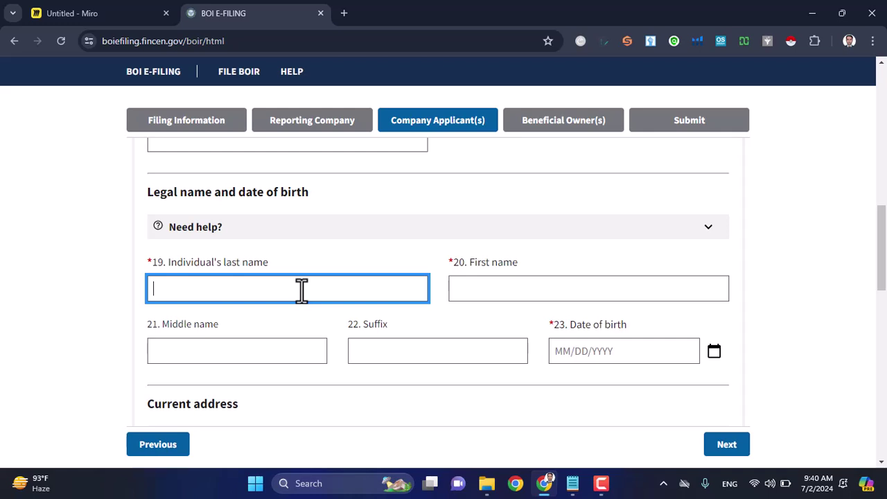
{"action": "left_click_drag", "start_coordinate": [147, 192], "coordinate": [305, 200]}
{"action": "left_click", "coordinate": [229, 294]}
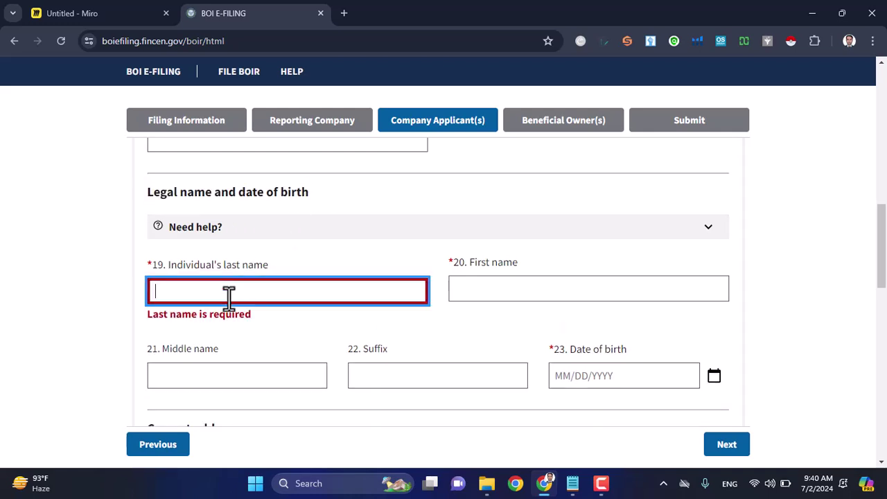
{"action": "key", "text": "alt+Tab"}
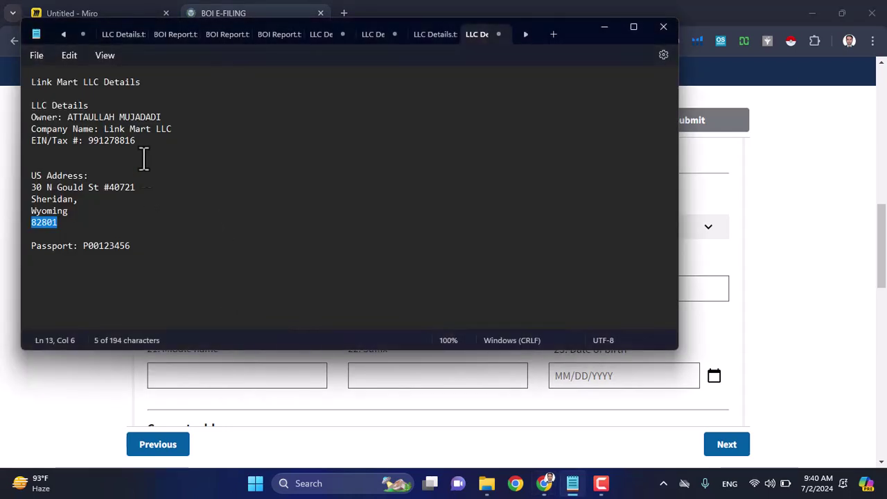
{"action": "double_click", "coordinate": [162, 118]}
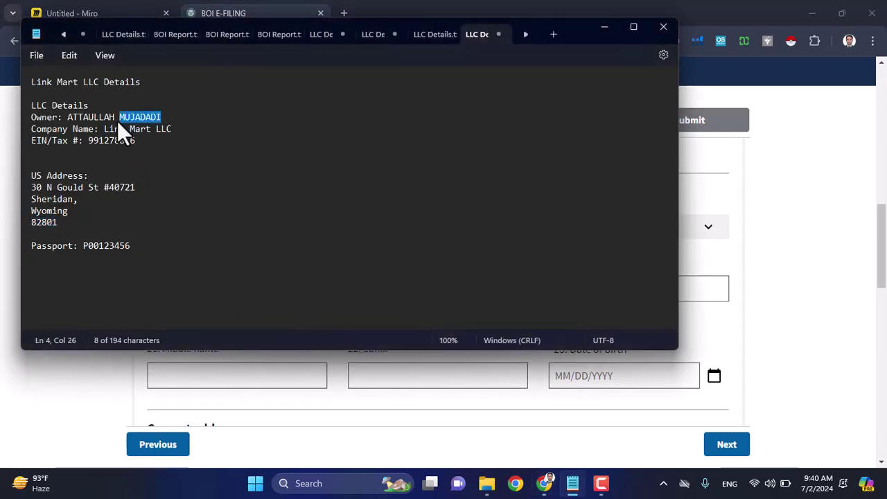
{"action": "key", "text": "ctrl+c"}
{"action": "key", "text": "alt+Tab"}
{"action": "left_click", "coordinate": [269, 285]}
{"action": "key", "text": "ctrl+v"}
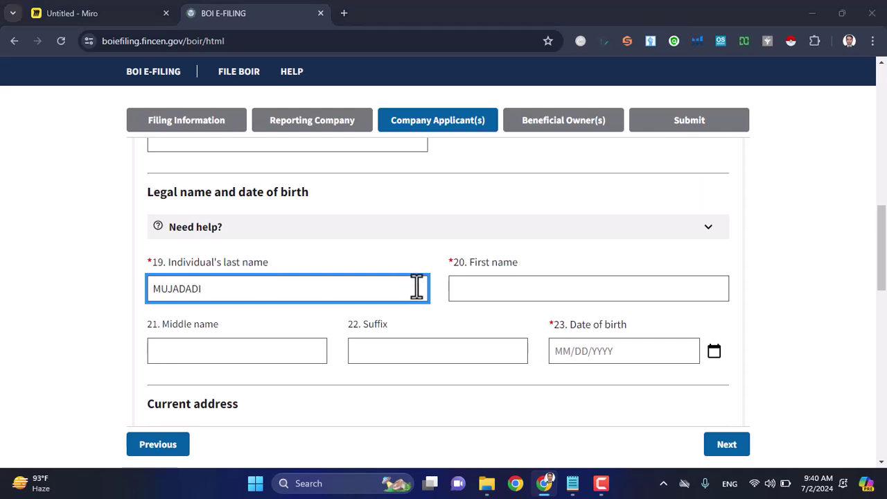
Step: Copy the owner's first name from the notes into item 20, First name
{"action": "key", "text": "alt+Tab"}
{"action": "left_click_drag", "start_coordinate": [114, 117], "coordinate": [72, 117]}
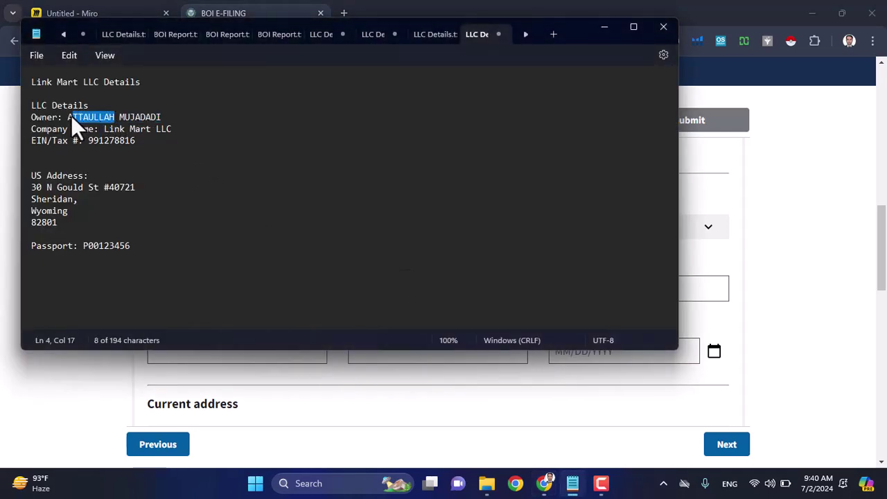
{"action": "key", "text": "ctrl+c"}
{"action": "key", "text": "alt+Tab"}
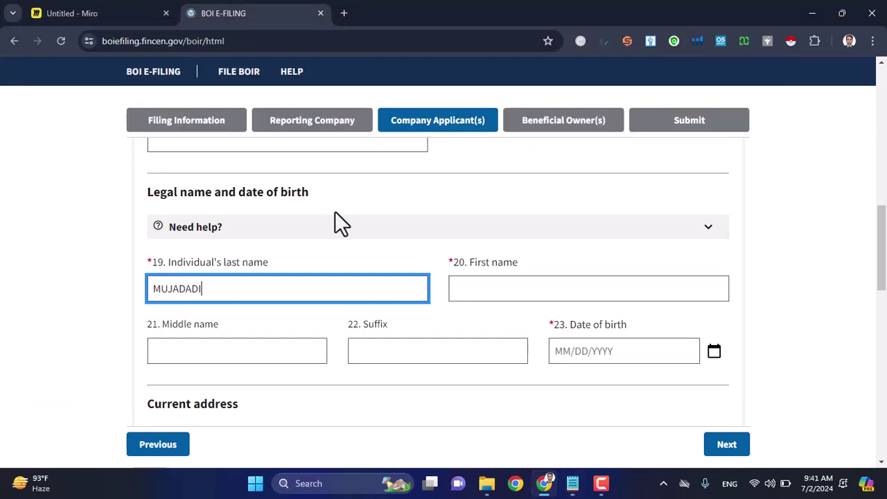
{"action": "left_click", "coordinate": [489, 288]}
{"action": "key", "text": "ctrl+v"}
{"action": "scroll", "coordinate": [487, 287], "scroll_direction": "down", "scroll_amount": 2}
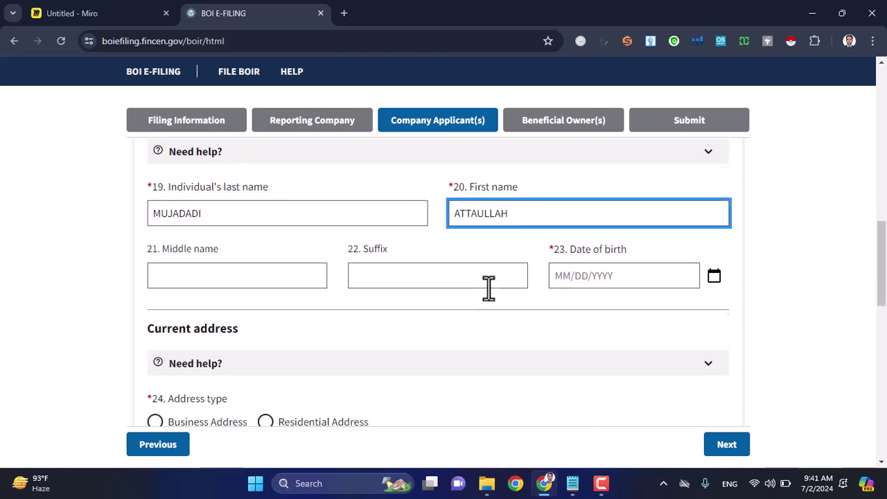
{"action": "left_click", "coordinate": [562, 255]}
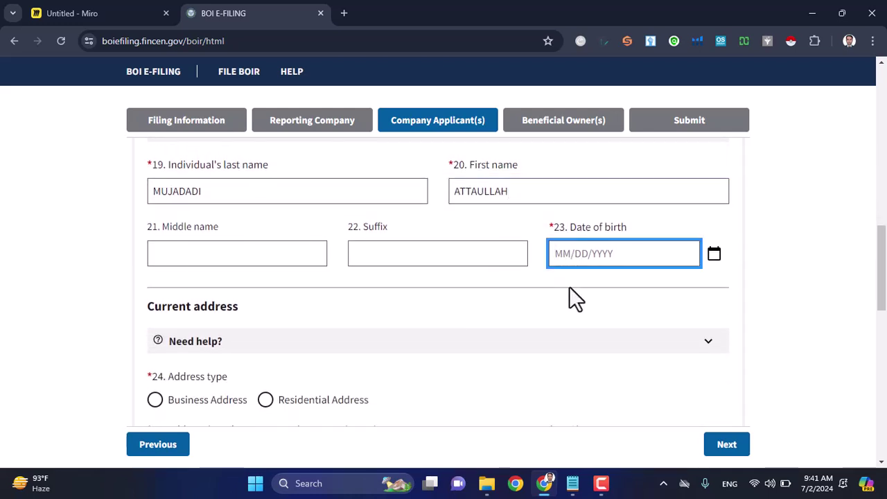
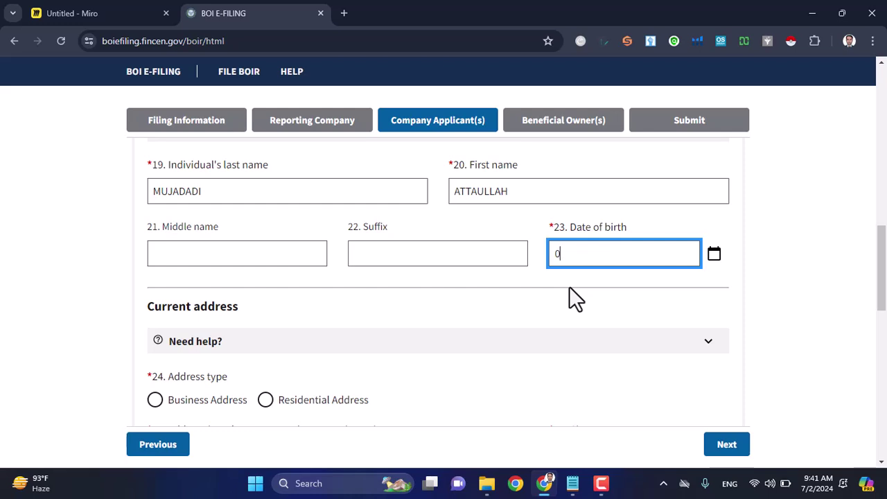
{"action": "left_click", "coordinate": [527, 310]}
{"action": "scroll", "coordinate": [528, 307], "scroll_direction": "down", "scroll_amount": 1}
{"action": "scroll", "coordinate": [530, 305], "scroll_direction": "down", "scroll_amount": 1}
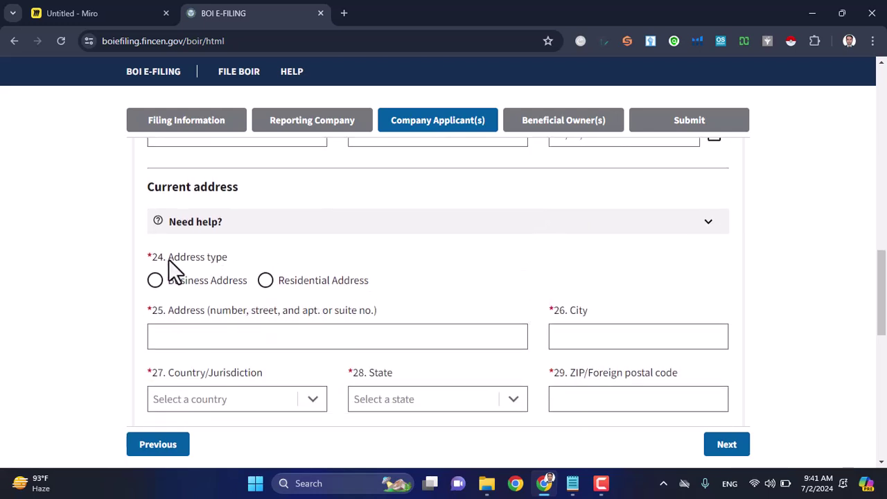
Step: Choose Business address as the applicant's current address type
{"action": "left_click_drag", "start_coordinate": [149, 188], "coordinate": [239, 195]}
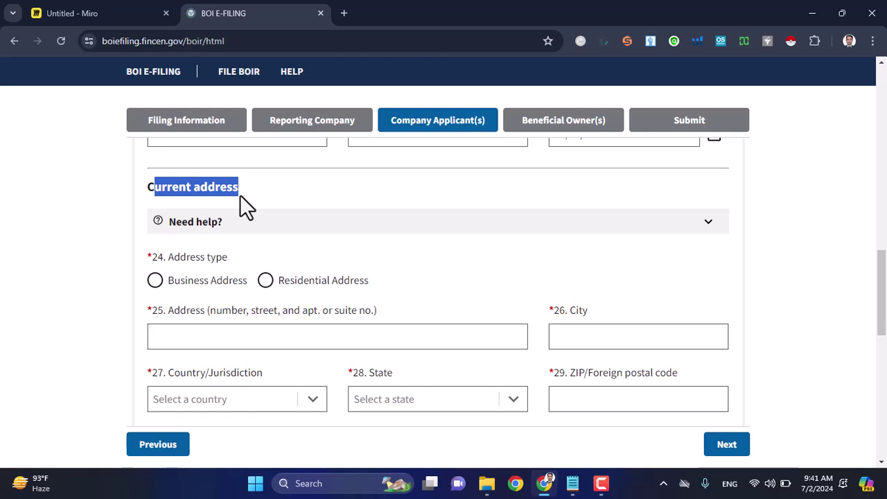
{"action": "left_click", "coordinate": [239, 194]}
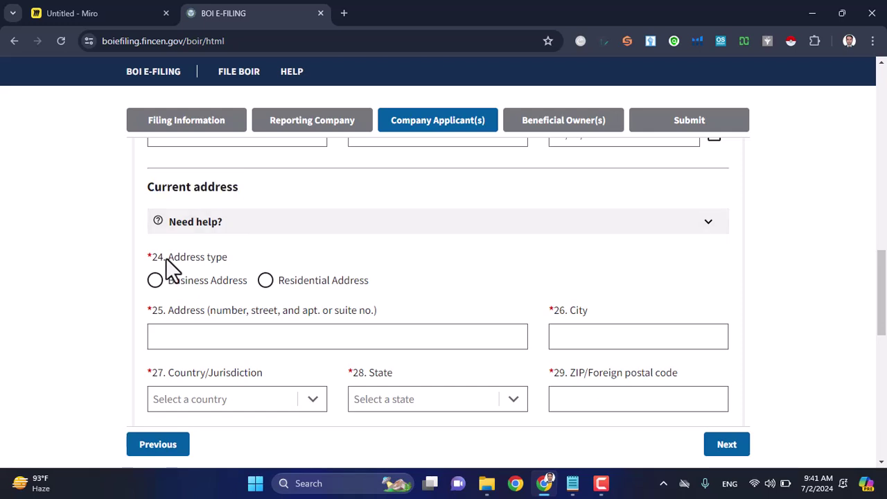
{"action": "left_click_drag", "start_coordinate": [165, 258], "coordinate": [246, 266]}
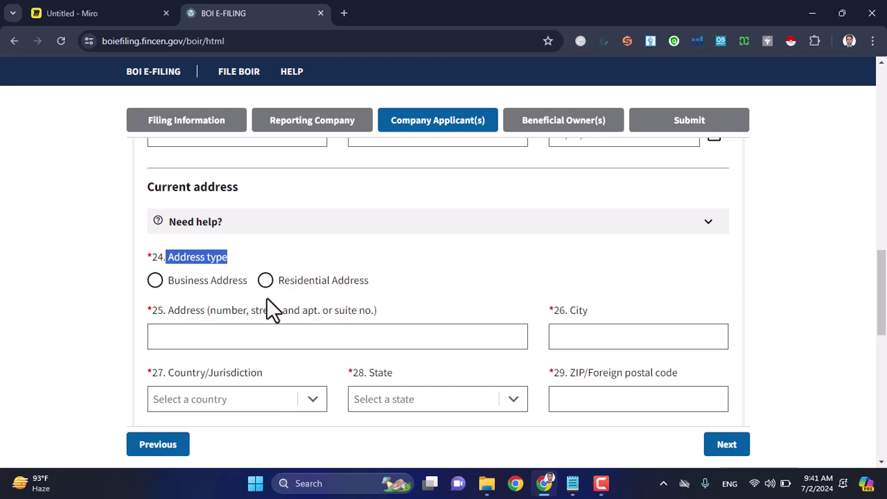
{"action": "left_click", "coordinate": [156, 284]}
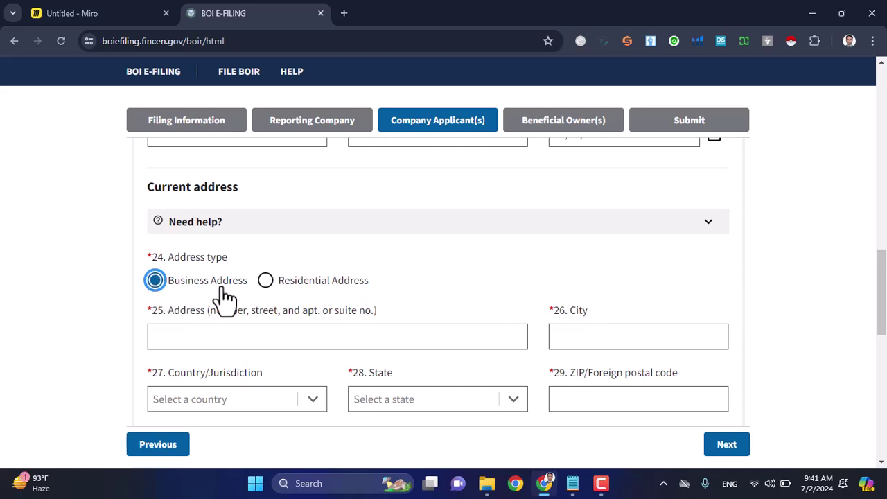
{"action": "left_click", "coordinate": [266, 284]}
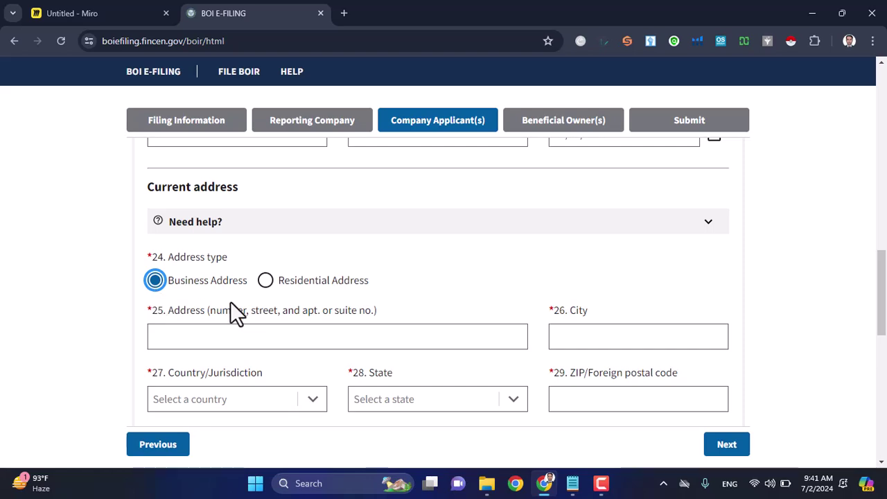
{"action": "scroll", "coordinate": [230, 301], "scroll_direction": "down", "scroll_amount": 1}
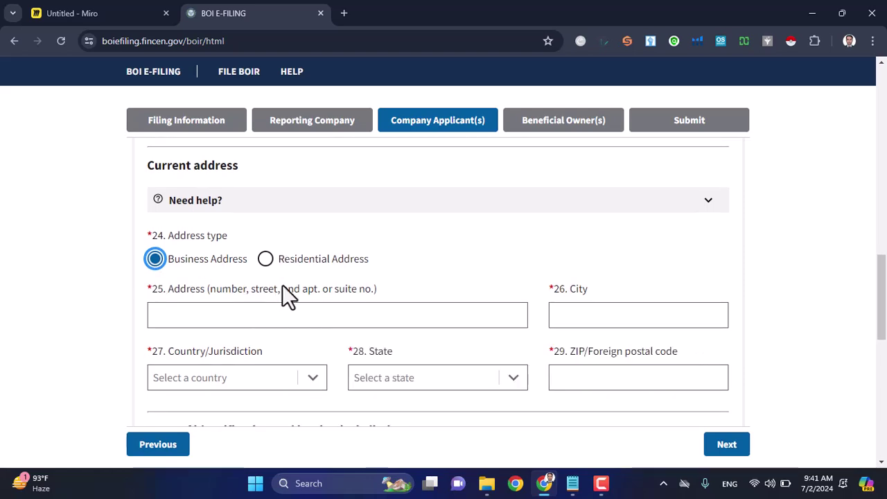
Step: Copy the street address and the city Sheridan from the notes into items 25 and 26
{"action": "key", "text": "alt+Tab"}
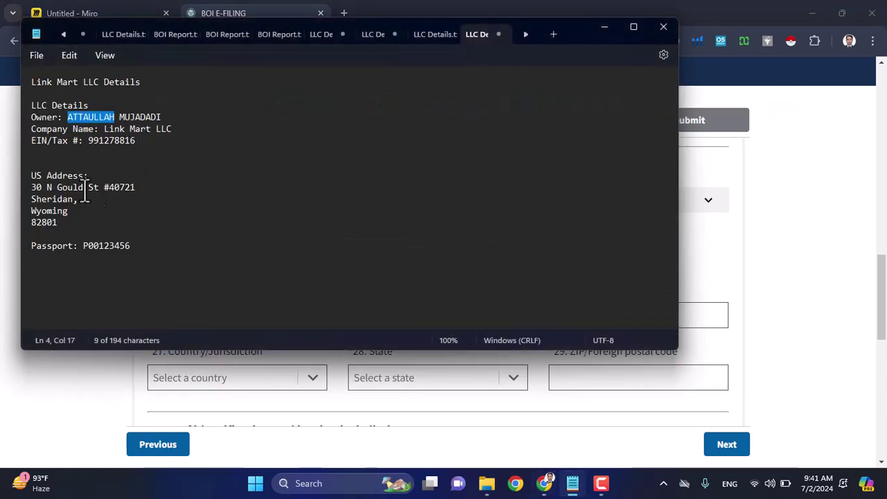
{"action": "left_click_drag", "start_coordinate": [32, 187], "coordinate": [137, 186]}
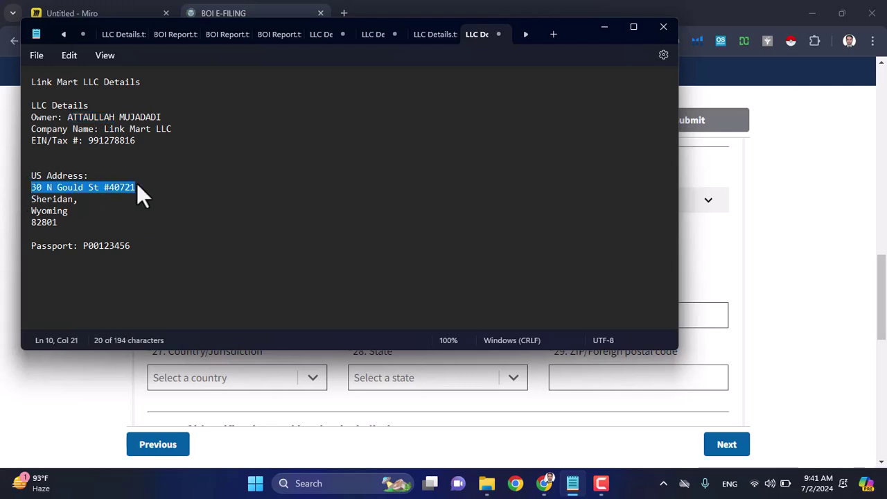
{"action": "key", "text": "Tab"}
{"action": "key", "text": "ctrl+z"}
{"action": "key", "text": "ctrl+c"}
{"action": "key", "text": "alt+Tab"}
{"action": "left_click", "coordinate": [212, 318]}
{"action": "key", "text": "ctrl+v"}
{"action": "key", "text": "alt+Tab"}
{"action": "left_click_drag", "start_coordinate": [32, 199], "coordinate": [64, 199]}
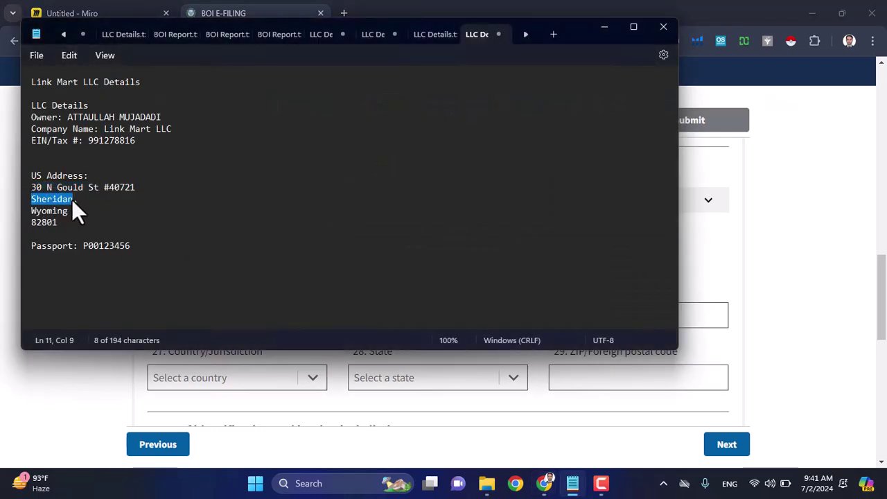
{"action": "key", "text": "alt+Tab"}
{"action": "left_click", "coordinate": [562, 314]}
{"action": "type", "text": "Sheridan"}
Step: Select United States of America as the country and Wyoming as the state
{"action": "key", "text": "alt+Tab"}
{"action": "triple_click", "coordinate": [77, 212]}
{"action": "key", "text": "alt+Tab"}
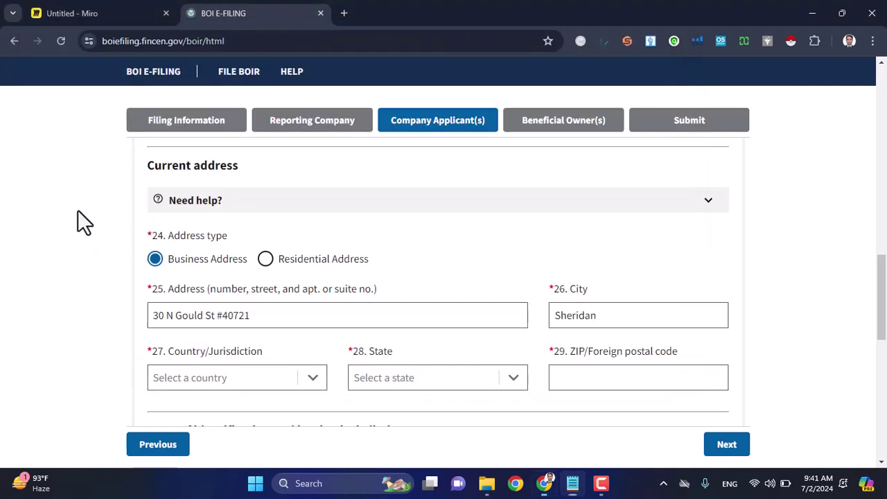
{"action": "left_click", "coordinate": [309, 390]}
{"action": "left_click", "coordinate": [235, 404]}
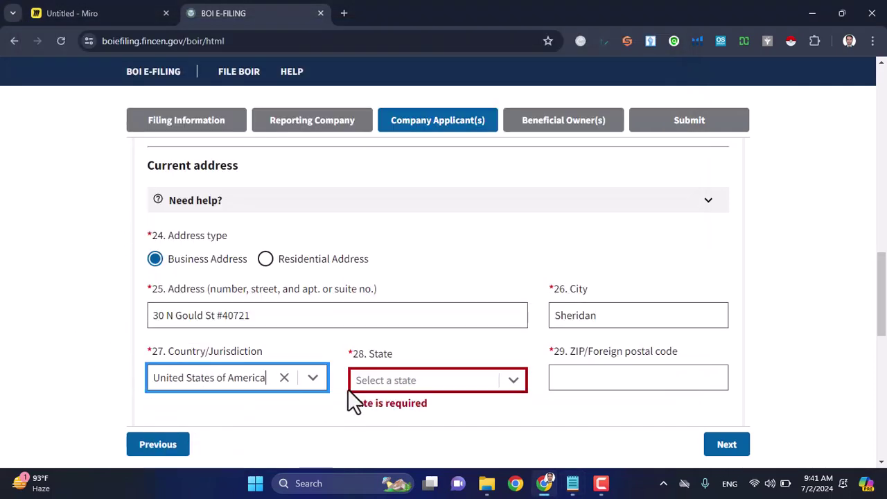
{"action": "left_click", "coordinate": [439, 381]}
{"action": "type", "text": "wy"}
{"action": "left_click", "coordinate": [424, 407]}
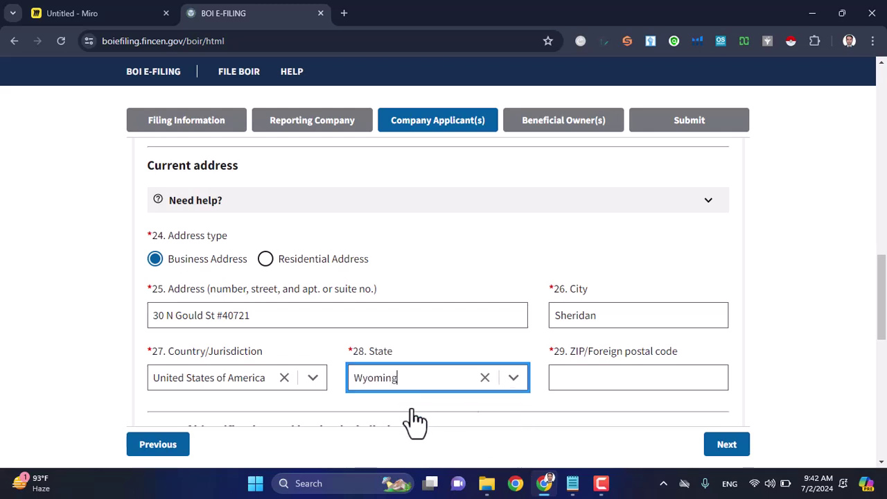
Step: Copy the ZIP code from the notes into item 29
{"action": "left_click", "coordinate": [571, 374]}
{"action": "key", "text": "alt+Tab"}
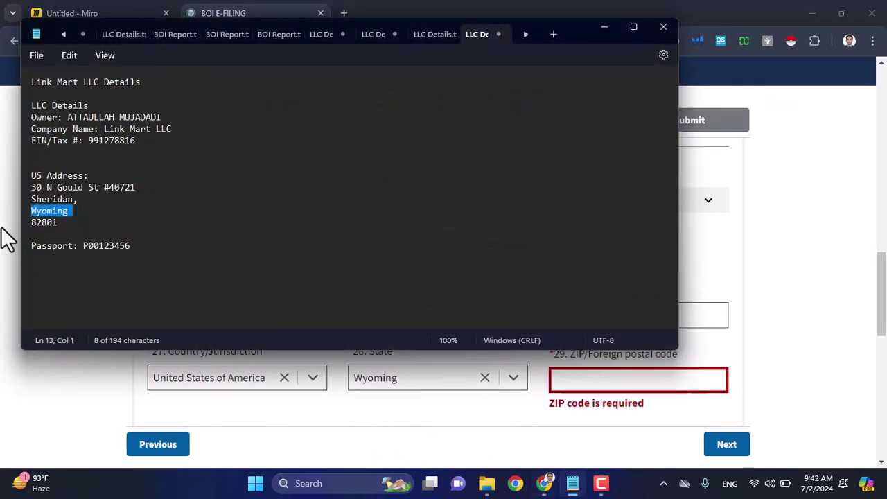
{"action": "double_click", "coordinate": [39, 222]}
{"action": "key", "text": "ctrl+c"}
{"action": "key", "text": "alt+Tab"}
{"action": "left_click", "coordinate": [553, 350]}
{"action": "key", "text": "ctrl+v"}
{"action": "scroll", "coordinate": [552, 342], "scroll_direction": "down", "scroll_amount": 2}
Step: Set the identifying document to Foreign passport, enter the passport number and choose Afghanistan as issuer
{"action": "scroll", "coordinate": [552, 342], "scroll_direction": "down", "scroll_amount": 1}
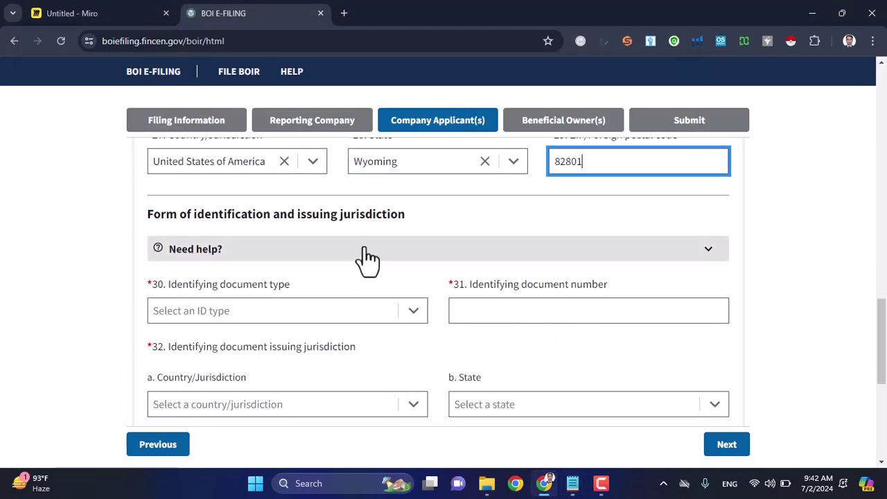
{"action": "left_click_drag", "start_coordinate": [298, 218], "coordinate": [394, 216]}
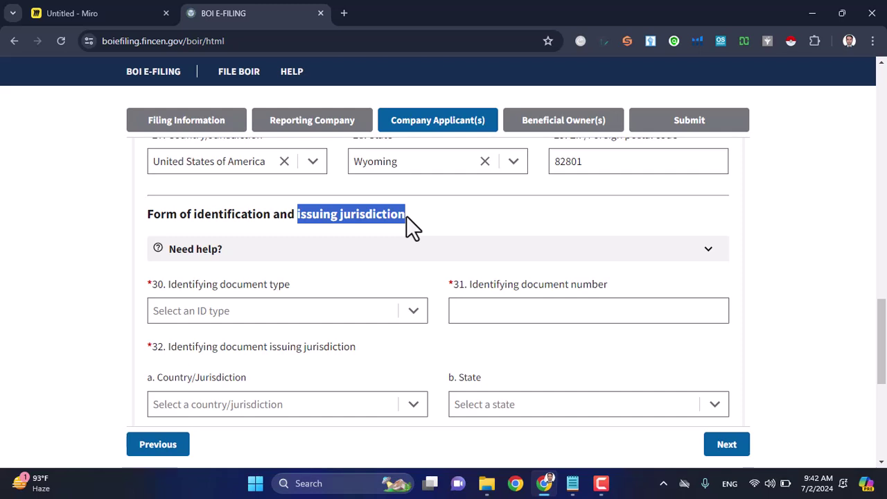
{"action": "left_click_drag", "start_coordinate": [406, 216], "coordinate": [297, 221]}
{"action": "left_click", "coordinate": [414, 320]}
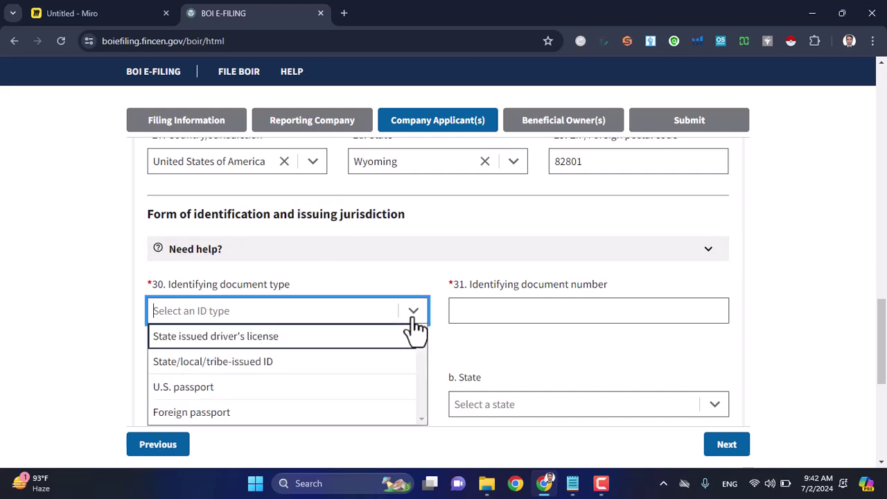
{"action": "left_click", "coordinate": [294, 414]}
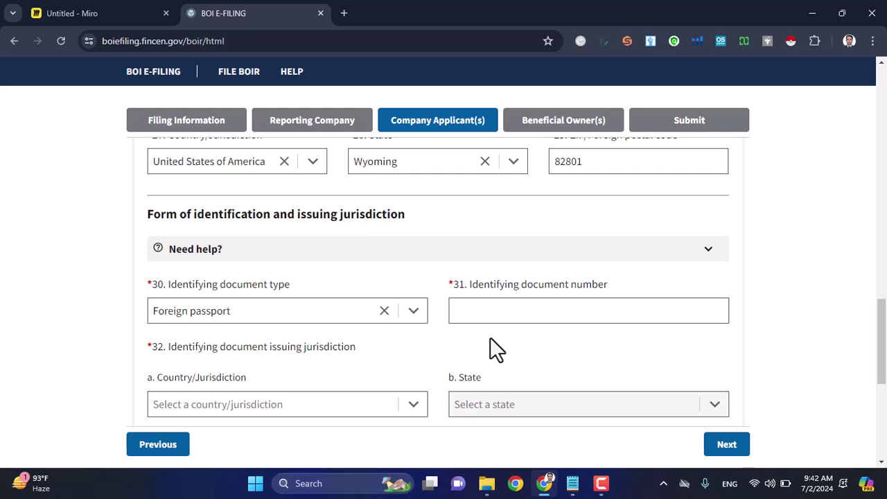
{"action": "left_click", "coordinate": [496, 313]}
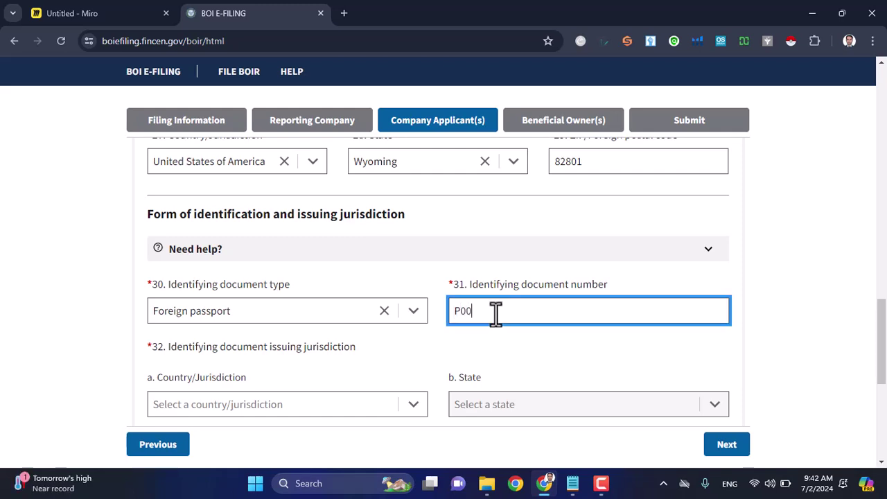
{"action": "scroll", "coordinate": [495, 313], "scroll_direction": "down", "scroll_amount": 2}
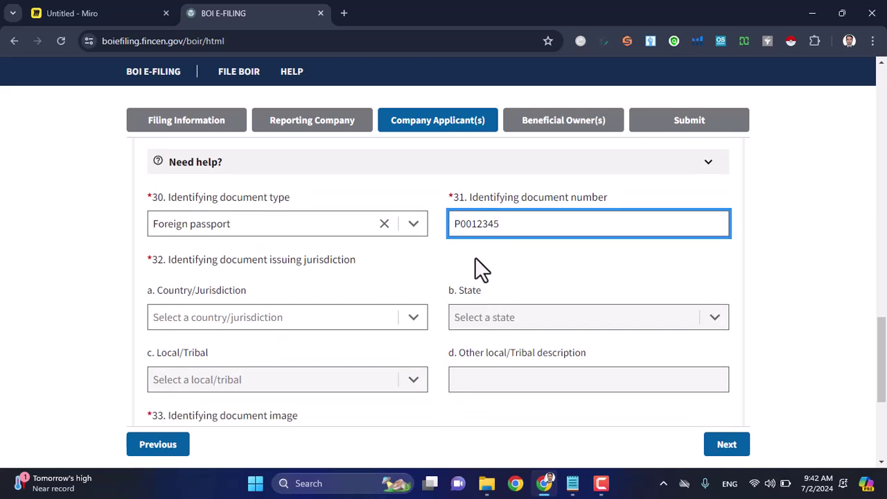
{"action": "left_click_drag", "start_coordinate": [500, 228], "coordinate": [435, 234]}
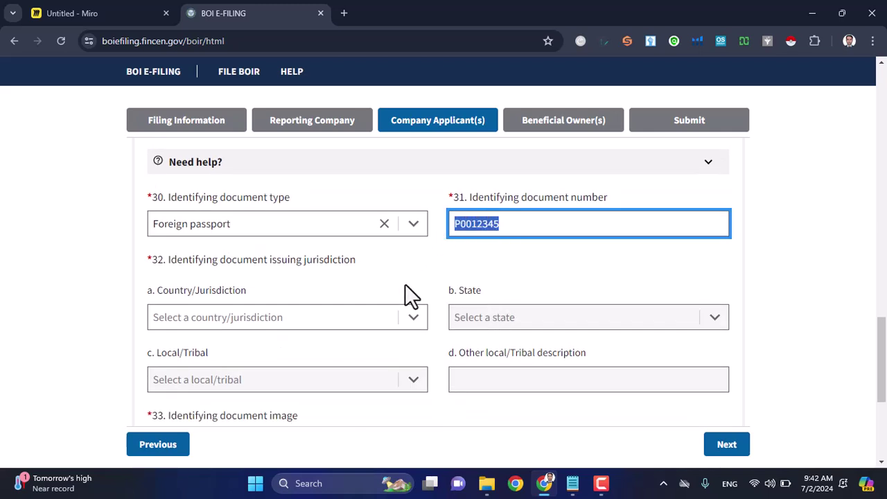
{"action": "left_click", "coordinate": [414, 319]}
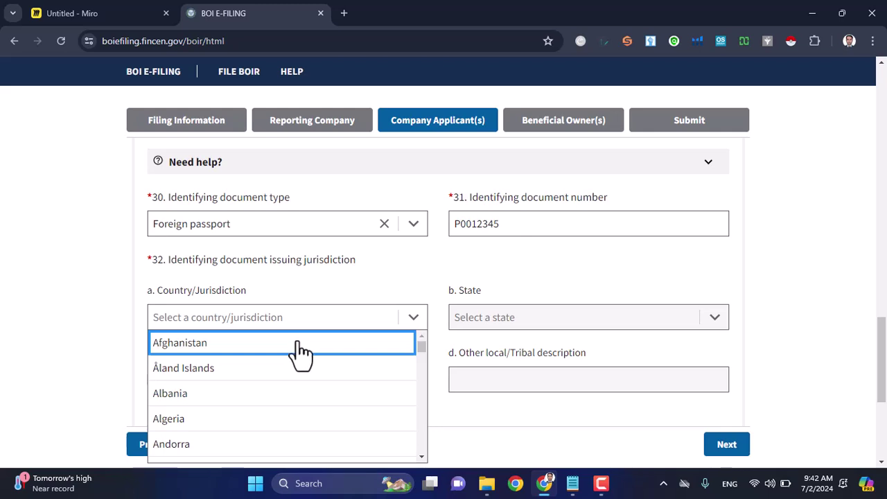
{"action": "left_click", "coordinate": [298, 343]}
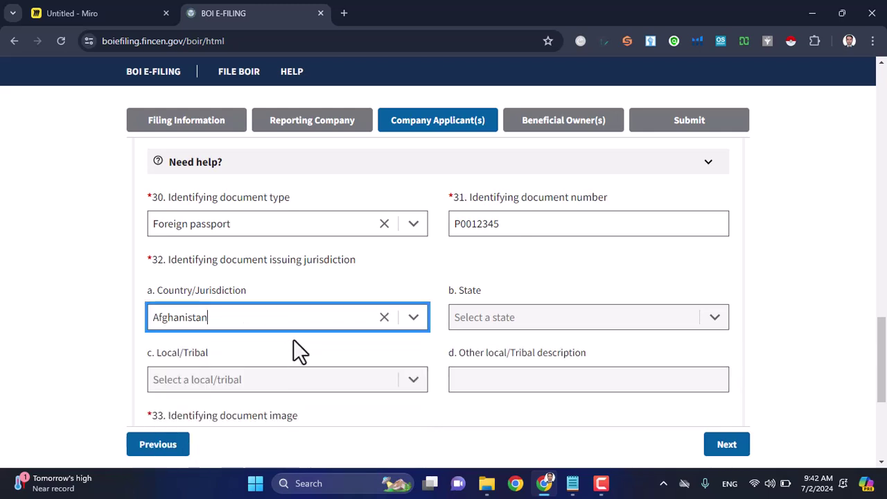
Step: Attach Link Mart LLC Owner -ID.pdf as the ID image and continue to Beneficial Owner #1
{"action": "scroll", "coordinate": [466, 338], "scroll_direction": "down", "scroll_amount": 2}
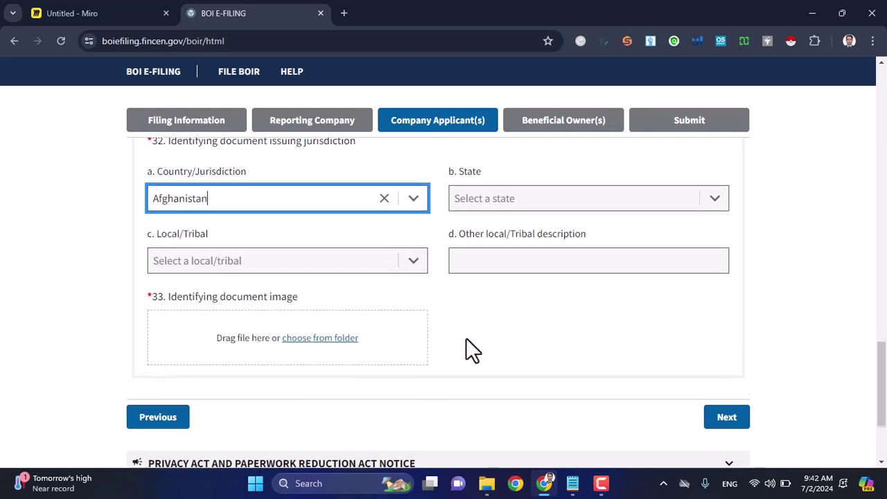
{"action": "left_click", "coordinate": [352, 323]}
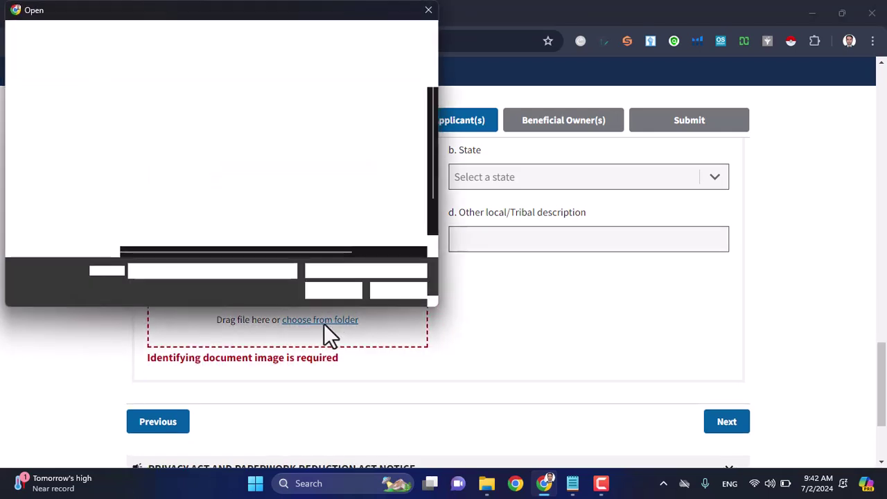
{"action": "scroll", "coordinate": [241, 210], "scroll_direction": "down", "scroll_amount": 1}
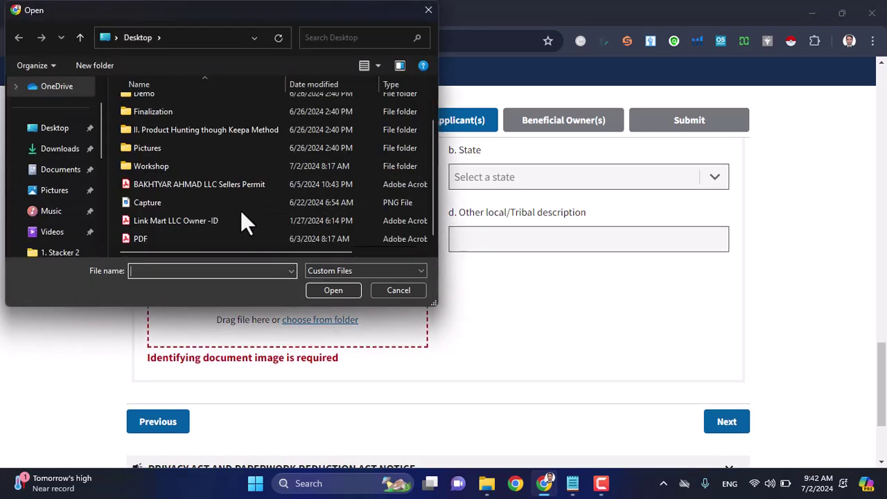
{"action": "left_click", "coordinate": [171, 236]}
{"action": "left_click", "coordinate": [181, 222]}
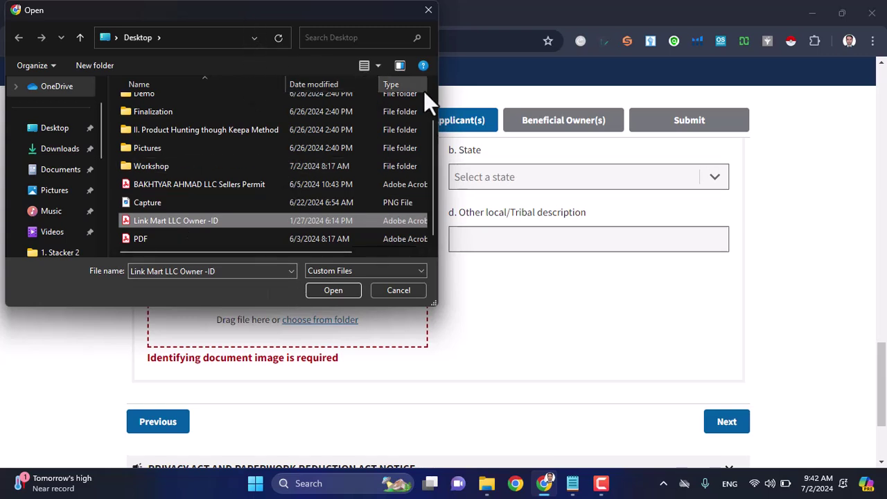
{"action": "left_click", "coordinate": [335, 291]}
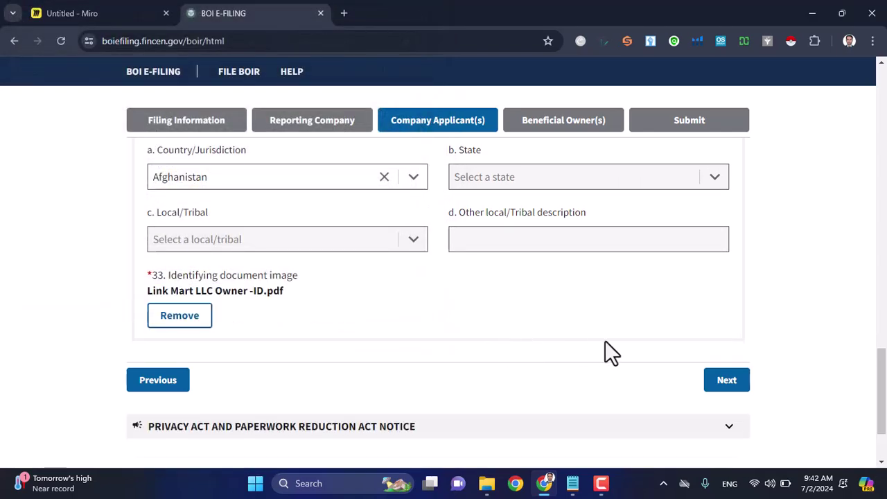
{"action": "left_click", "coordinate": [731, 385]}
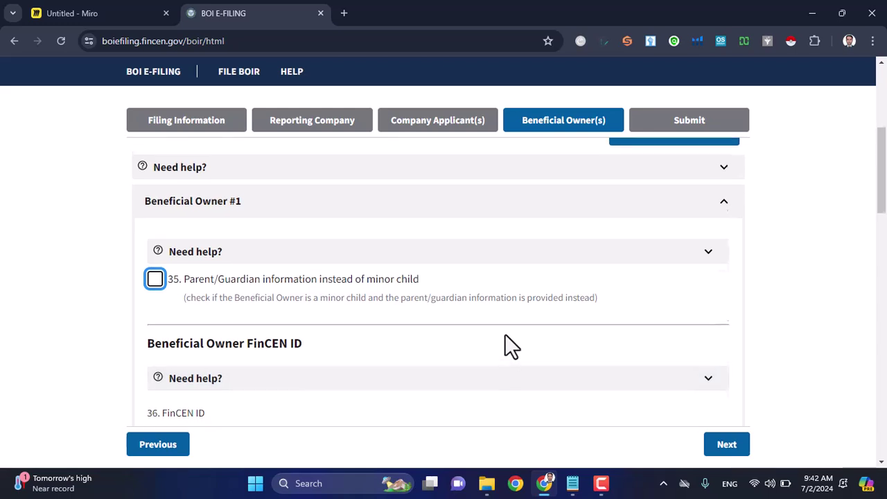
Step: Scroll the Beneficial Owner #1 form down to its legal name and date of birth items
{"action": "scroll", "coordinate": [505, 337], "scroll_direction": "down", "scroll_amount": 1}
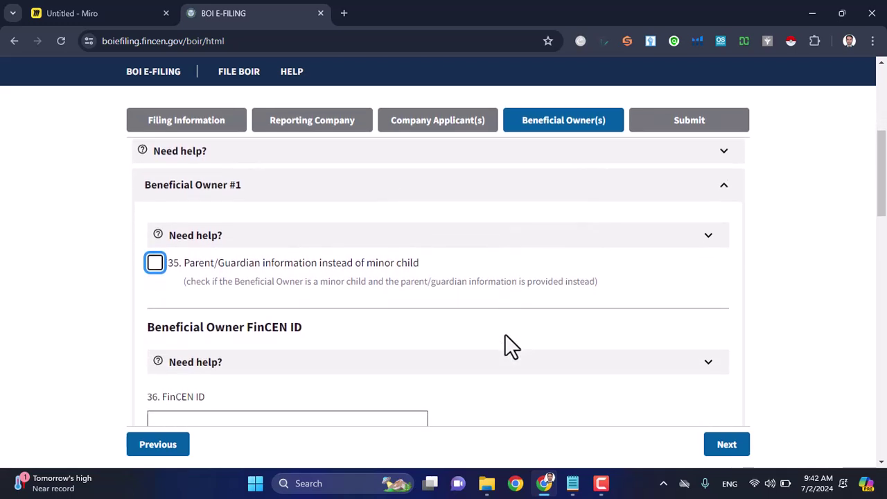
{"action": "scroll", "coordinate": [505, 333], "scroll_direction": "down", "scroll_amount": 1}
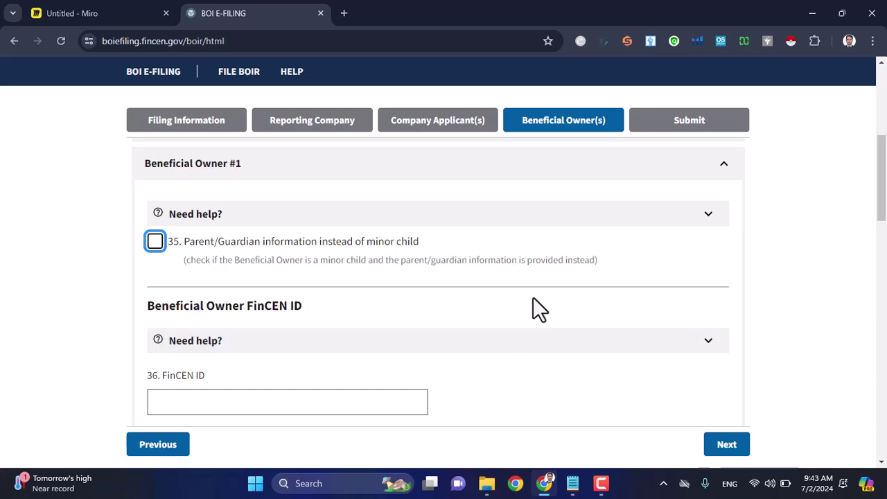
{"action": "scroll", "coordinate": [533, 297], "scroll_direction": "up", "scroll_amount": 1}
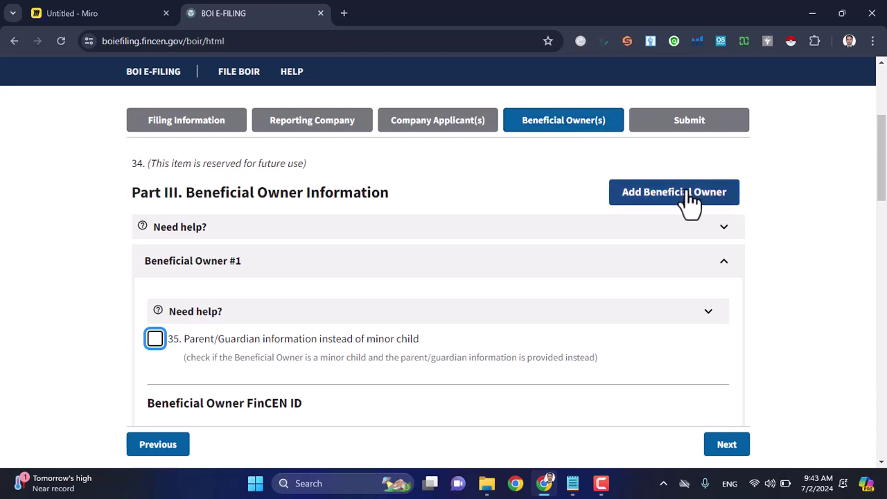
{"action": "scroll", "coordinate": [690, 197], "scroll_direction": "down", "scroll_amount": 3}
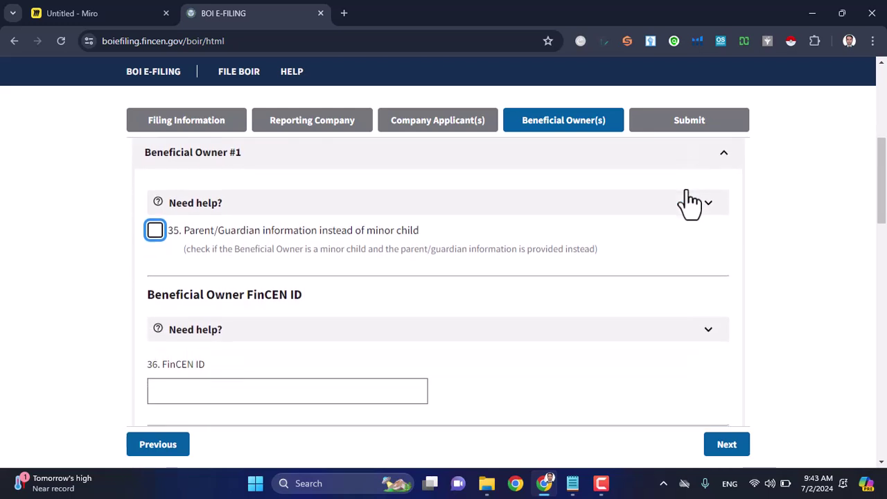
{"action": "scroll", "coordinate": [690, 205], "scroll_direction": "down", "scroll_amount": 4}
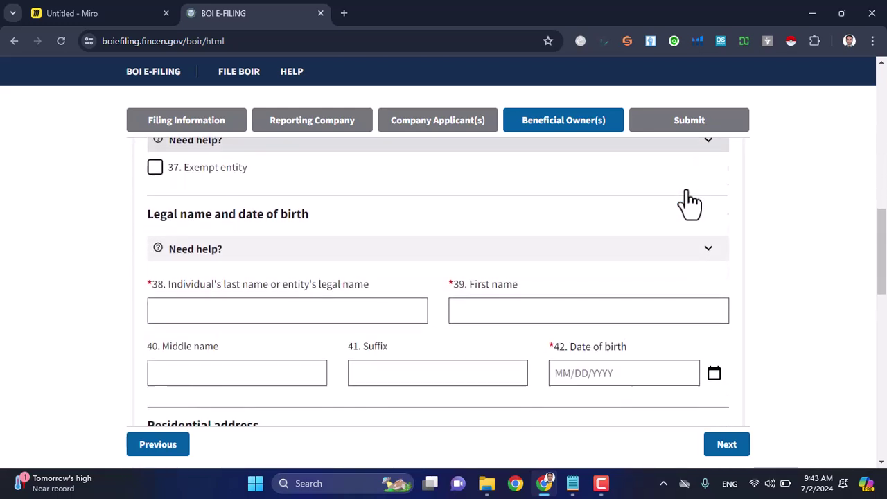
Step: Copy the owner's surname from the LLC notes into the Last Name field
{"action": "left_click", "coordinate": [365, 228]}
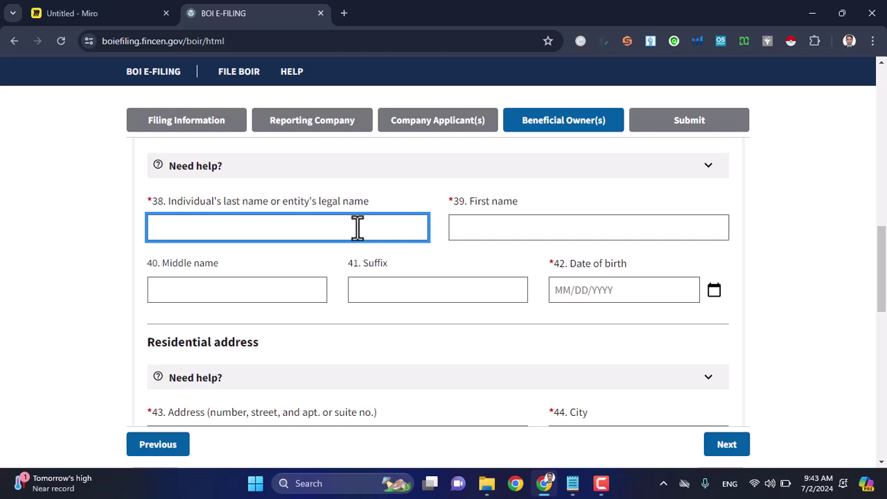
{"action": "scroll", "coordinate": [338, 228], "scroll_direction": "up", "scroll_amount": 1}
{"action": "key", "text": "alt+Tab"}
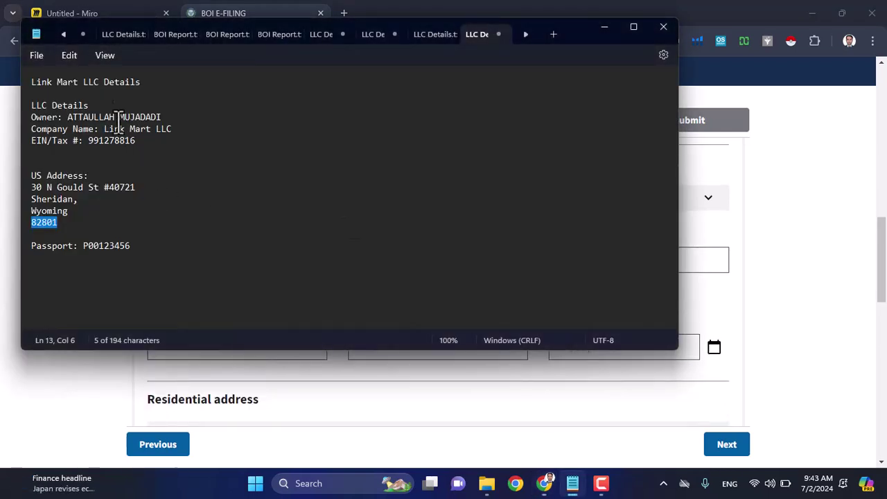
{"action": "double_click", "coordinate": [142, 117]}
{"action": "key", "text": "ctrl+c"}
{"action": "key", "text": "alt+Tab"}
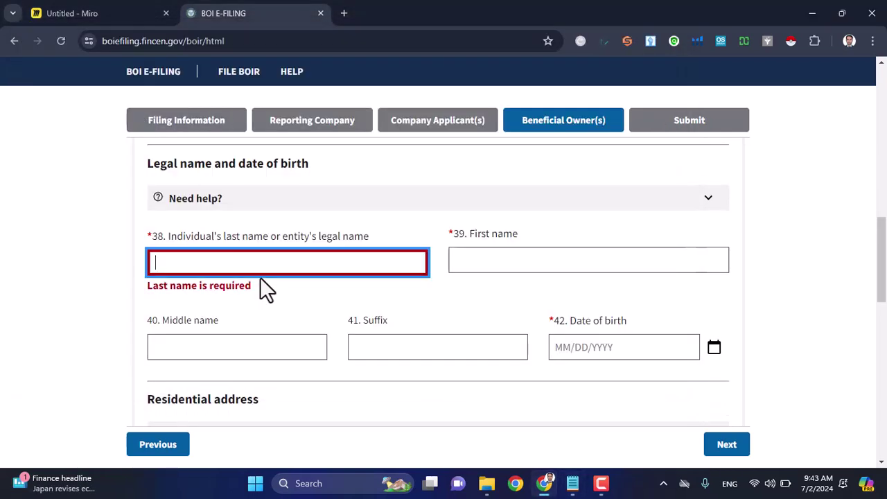
{"action": "key", "text": "ctrl+v"}
Step: Copy the owner's first name from the notes into the First Name field
{"action": "key", "text": "alt+Tab"}
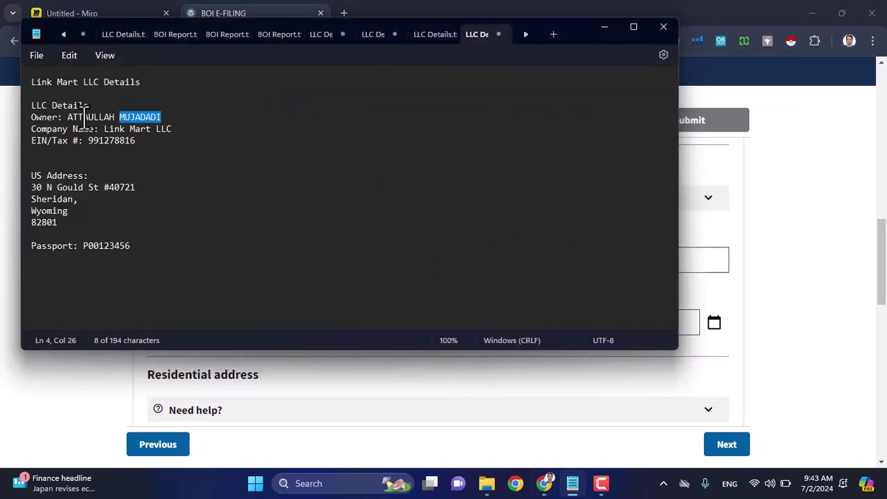
{"action": "double_click", "coordinate": [85, 118]}
{"action": "key", "text": "ctrl+c"}
{"action": "key", "text": "alt+Tab"}
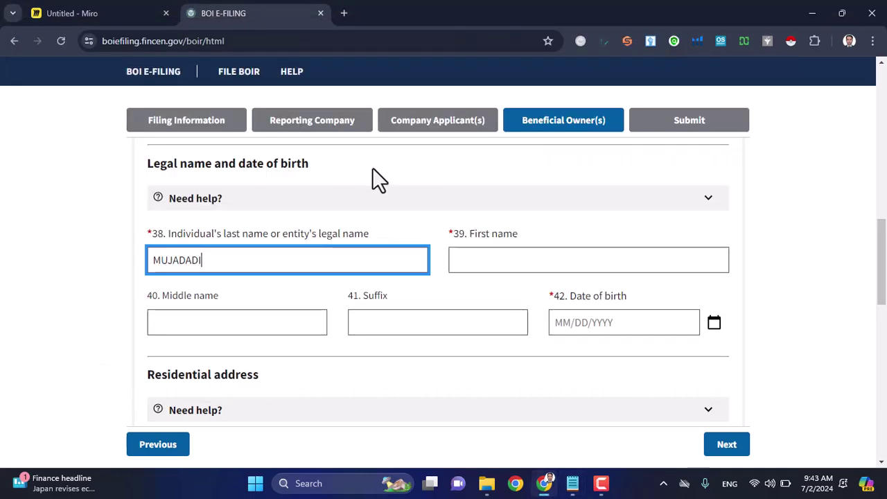
{"action": "left_click", "coordinate": [469, 261]}
{"action": "key", "text": "ctrl+v"}
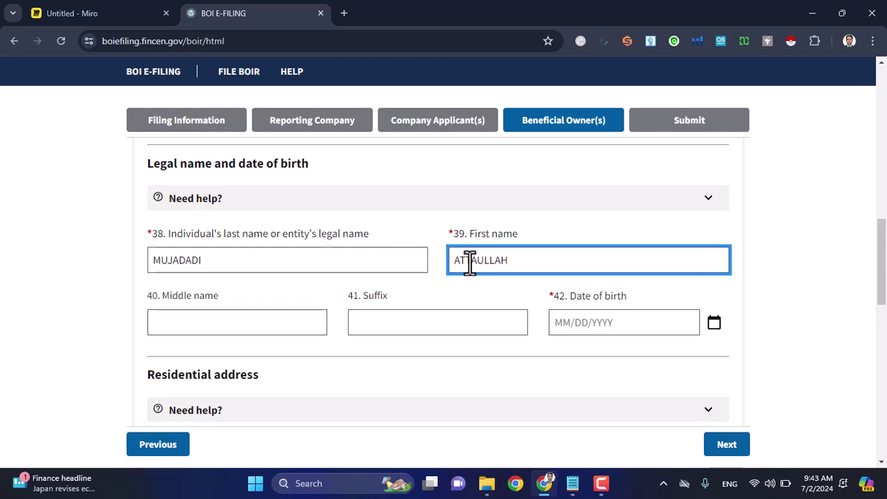
{"action": "left_click", "coordinate": [567, 320]}
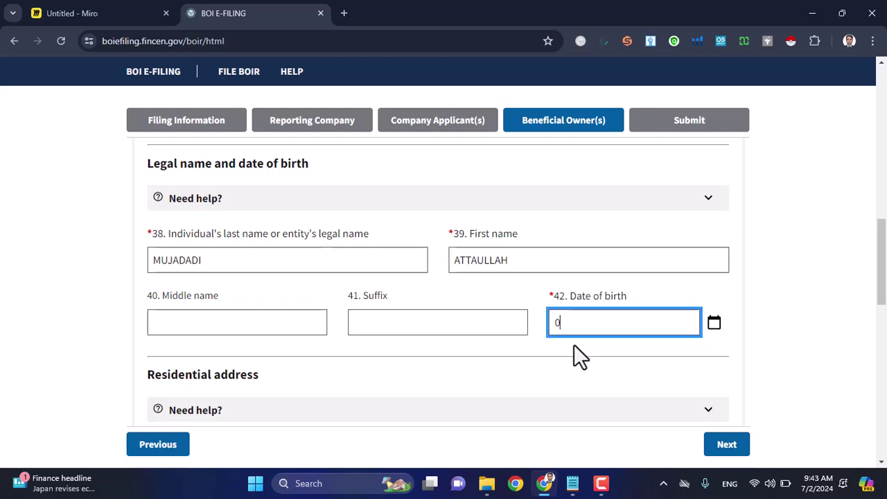
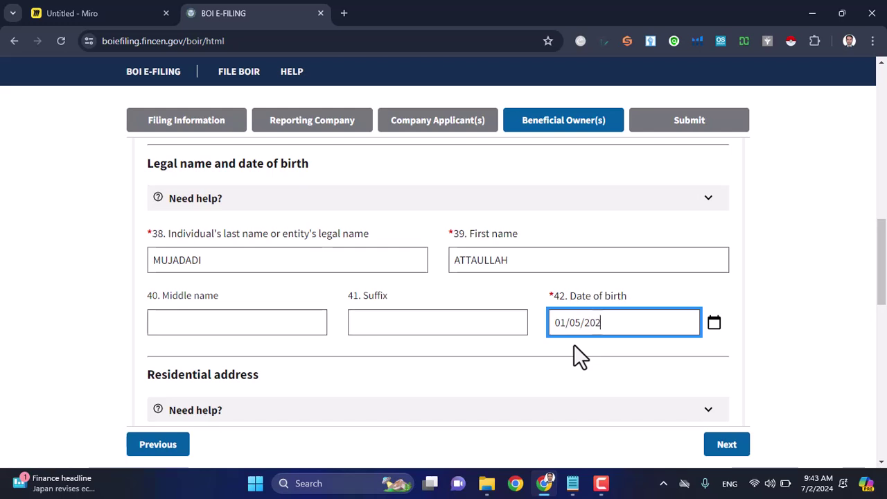
{"action": "scroll", "coordinate": [574, 345], "scroll_direction": "down", "scroll_amount": 3}
{"action": "left_click", "coordinate": [396, 287]}
Step: Enter the residential street Qala-e-Wazir and city Kabul
{"action": "left_click_drag", "start_coordinate": [147, 192], "coordinate": [263, 195]}
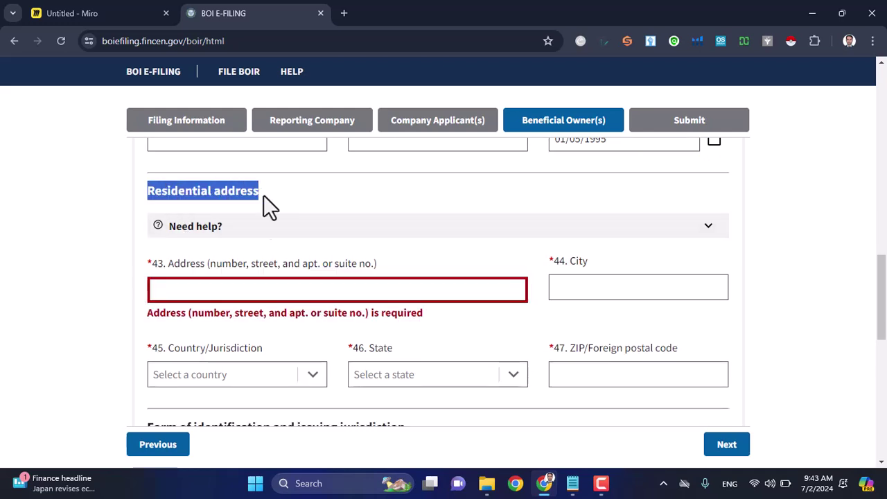
{"action": "left_click", "coordinate": [225, 289]}
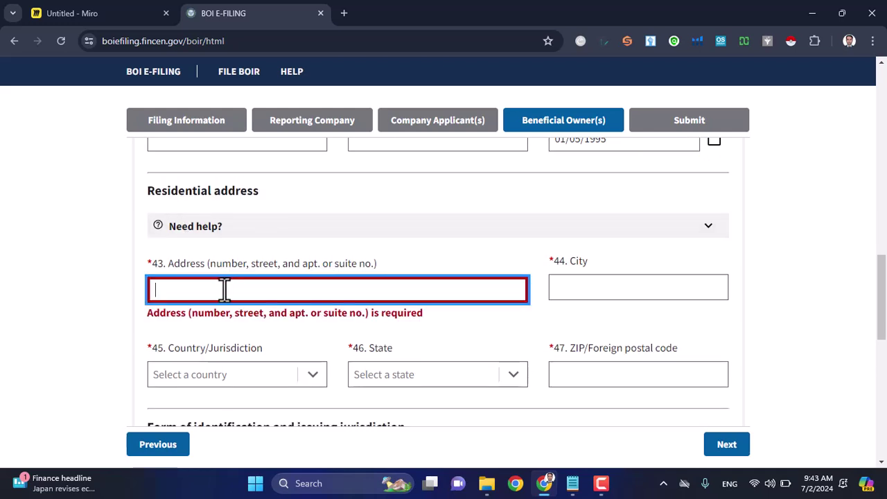
{"action": "type", "text": "Qala"}
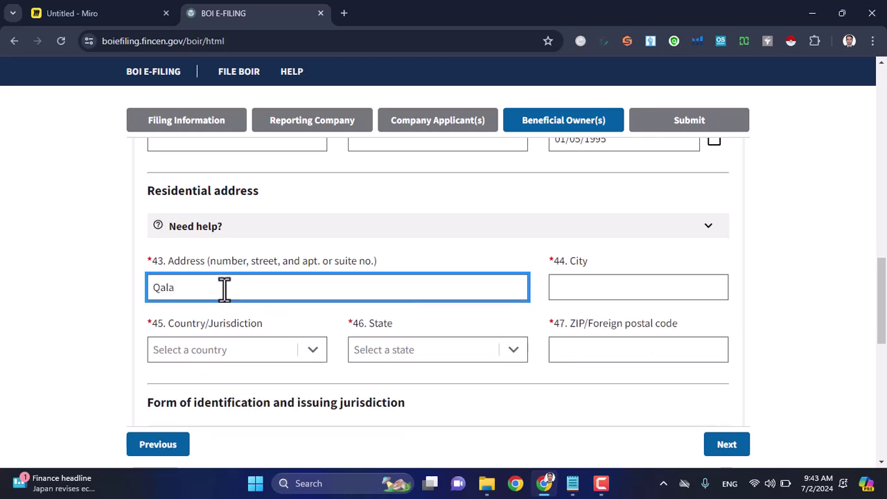
{"action": "type", "text": "-e-Wazir"}
{"action": "key", "text": "Tab"}
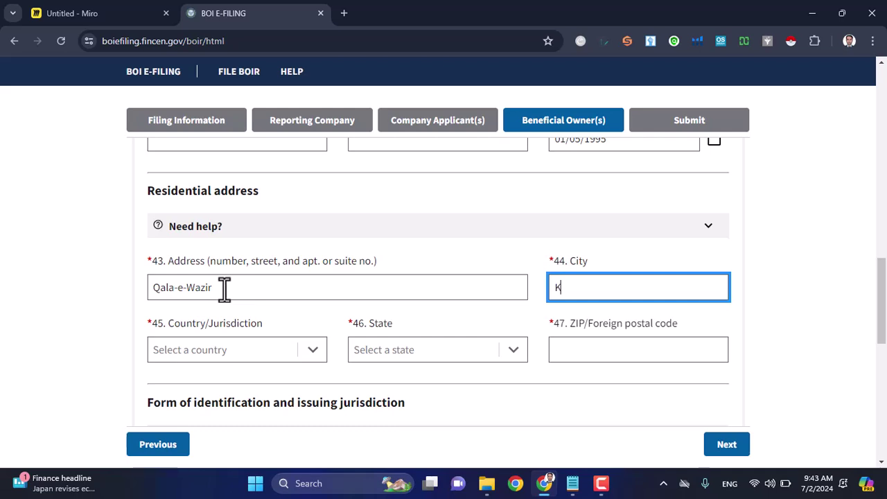
{"action": "type", "text": "Kaa"}
{"action": "key", "text": "BackSpace"}
{"action": "type", "text": "bul"}
Step: Set the residence country to Afghanistan with postal code 101
{"action": "left_click", "coordinate": [308, 357]}
{"action": "scroll", "coordinate": [260, 406], "scroll_direction": "down", "scroll_amount": 3}
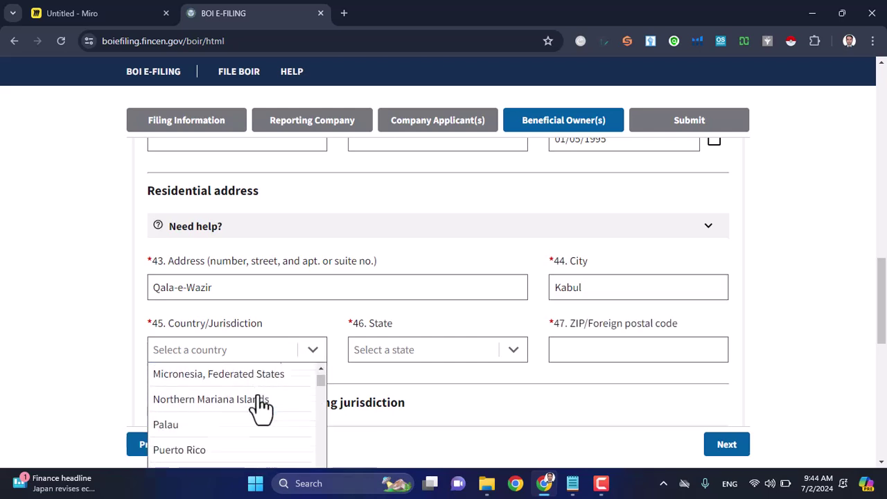
{"action": "left_click", "coordinate": [229, 430]}
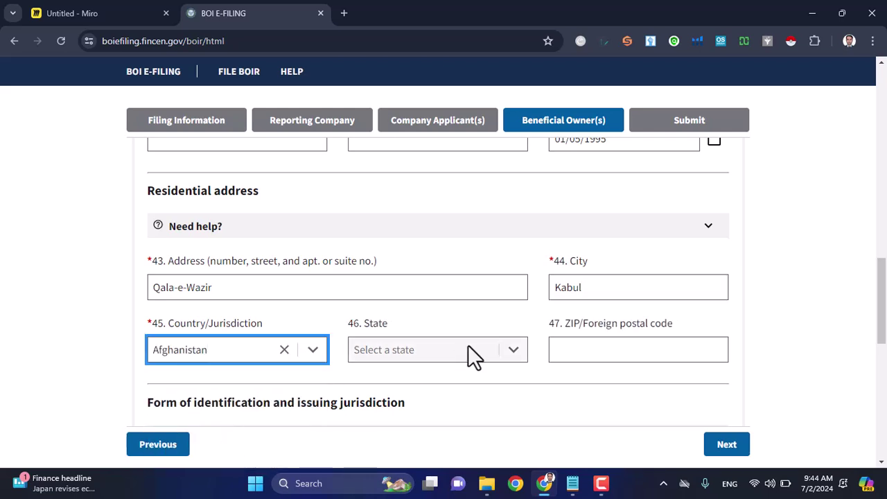
{"action": "left_click", "coordinate": [588, 349]}
{"action": "type", "text": "101"}
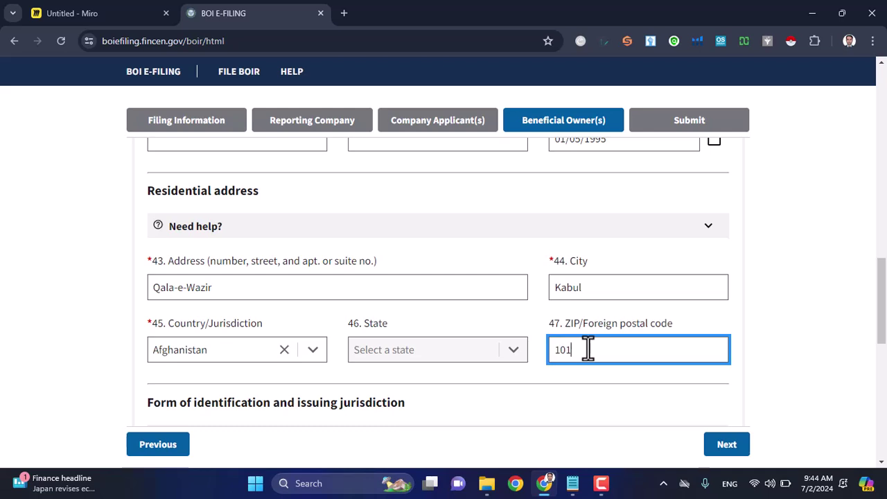
{"action": "scroll", "coordinate": [588, 349], "scroll_direction": "down", "scroll_amount": 3}
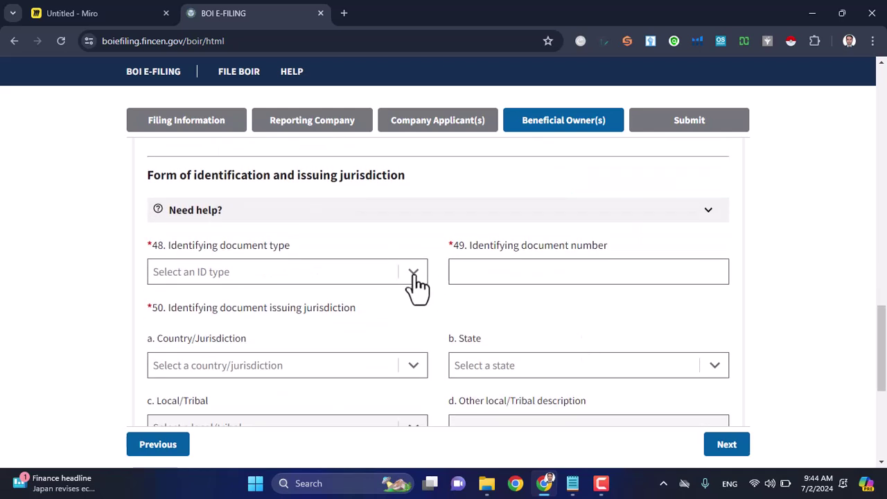
{"action": "left_click", "coordinate": [414, 276]}
Step: Record a Foreign passport with its passport number, issued by Afghanistan
{"action": "left_click", "coordinate": [328, 375]}
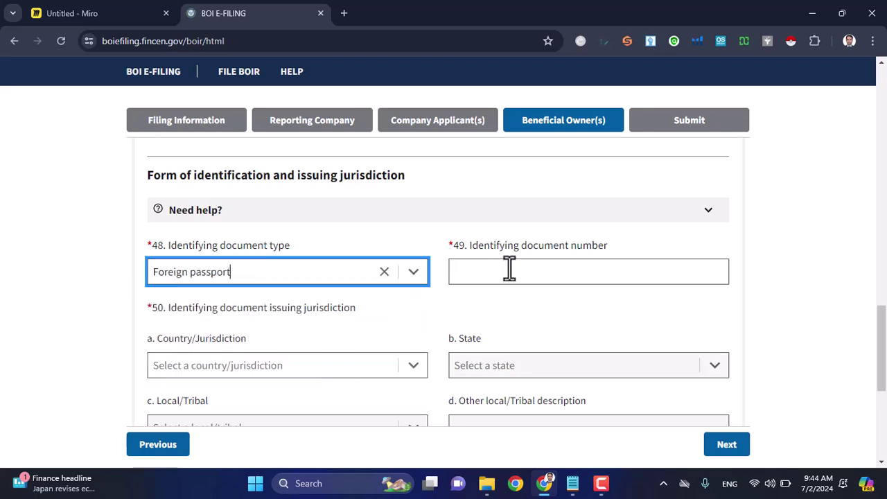
{"action": "left_click", "coordinate": [498, 273]}
{"action": "scroll", "coordinate": [499, 275], "scroll_direction": "down", "scroll_amount": 1}
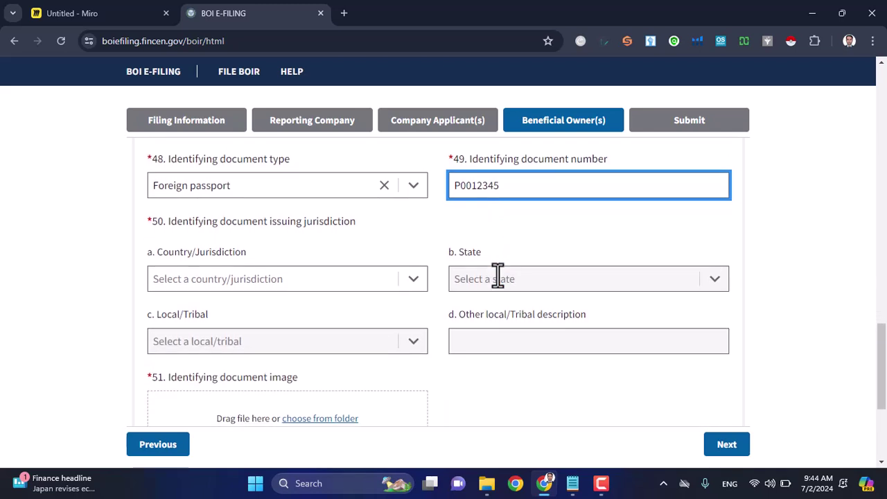
{"action": "left_click", "coordinate": [414, 281]}
{"action": "left_click", "coordinate": [308, 304]}
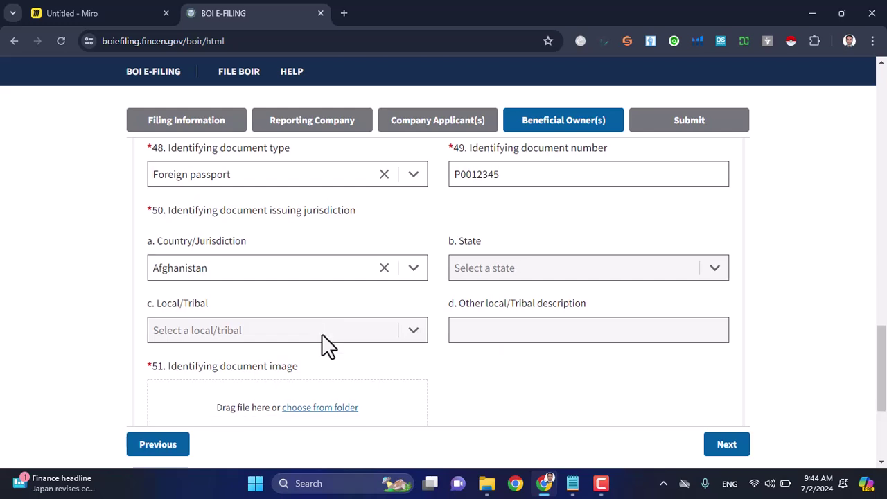
Step: Attach Link Mart LLC Owner -ID.pdf as the identifying document image
{"action": "scroll", "coordinate": [321, 334], "scroll_direction": "down", "scroll_amount": 1}
{"action": "left_click", "coordinate": [318, 336]}
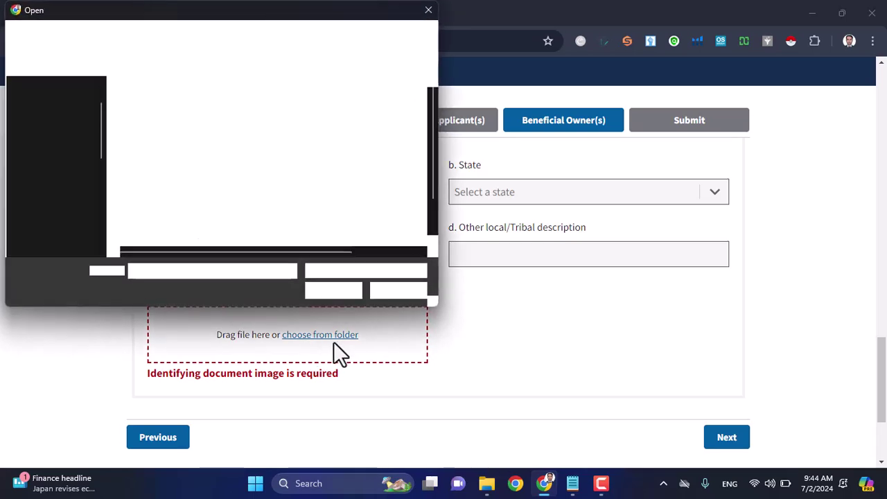
{"action": "double_click", "coordinate": [197, 220]}
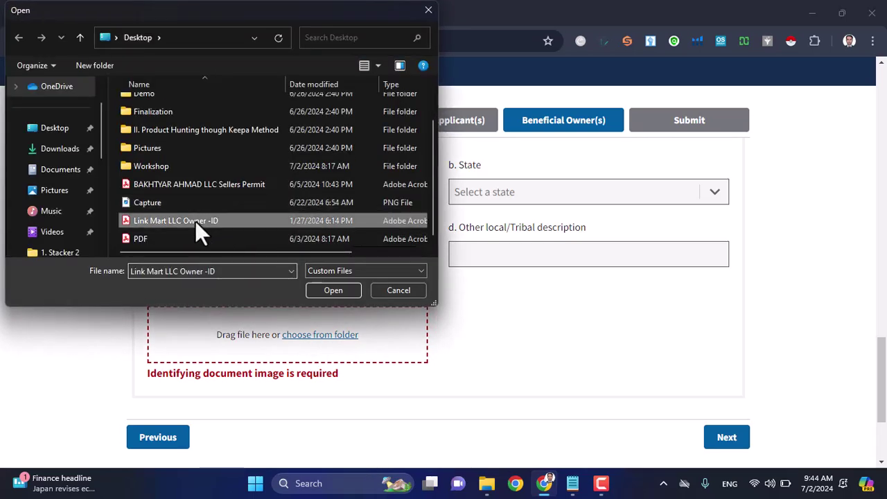
{"action": "scroll", "coordinate": [493, 330], "scroll_direction": "down", "scroll_amount": 1}
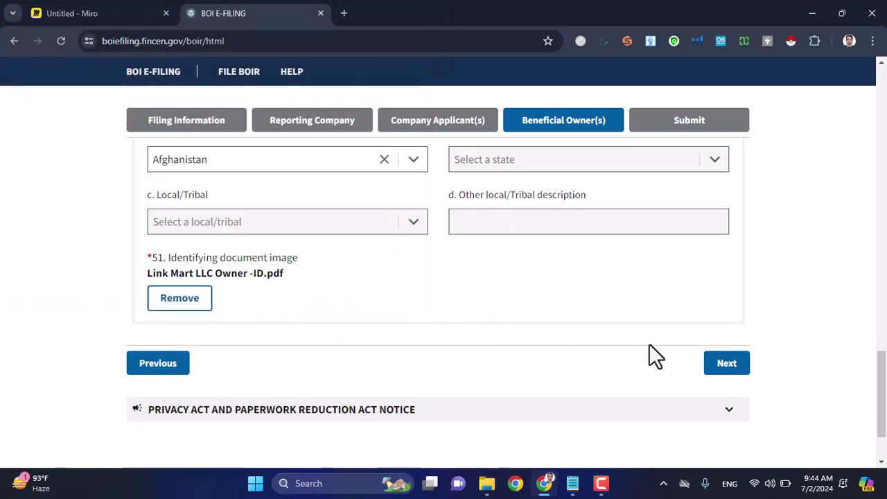
Step: On the Submit step, enter the submitter's e-mail address and its confirmation
{"action": "left_click", "coordinate": [727, 367]}
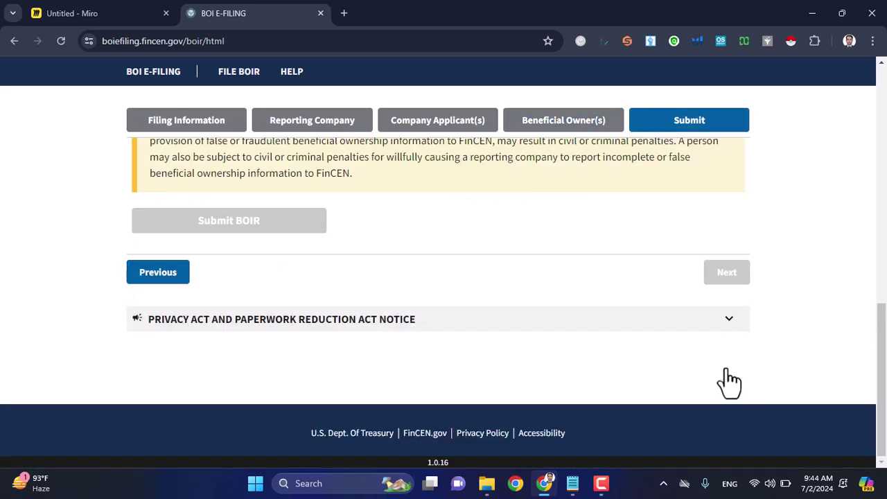
{"action": "scroll", "coordinate": [571, 321], "scroll_direction": "up", "scroll_amount": 6}
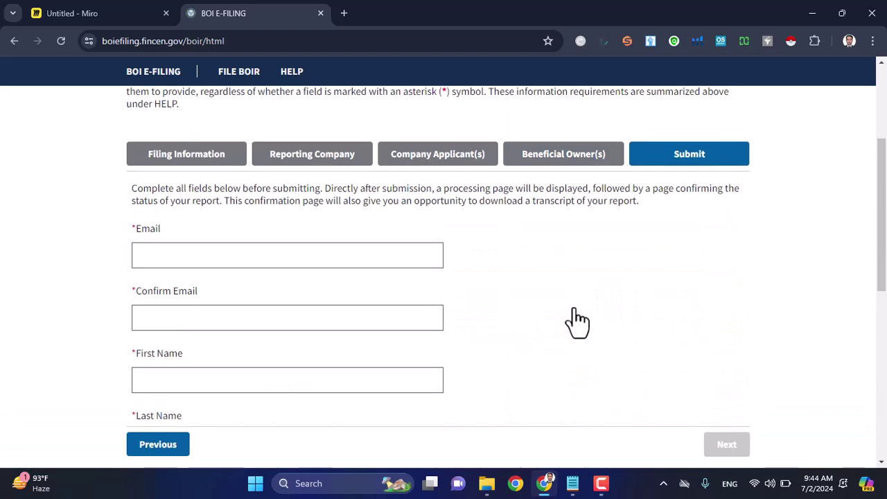
{"action": "left_click", "coordinate": [307, 256]}
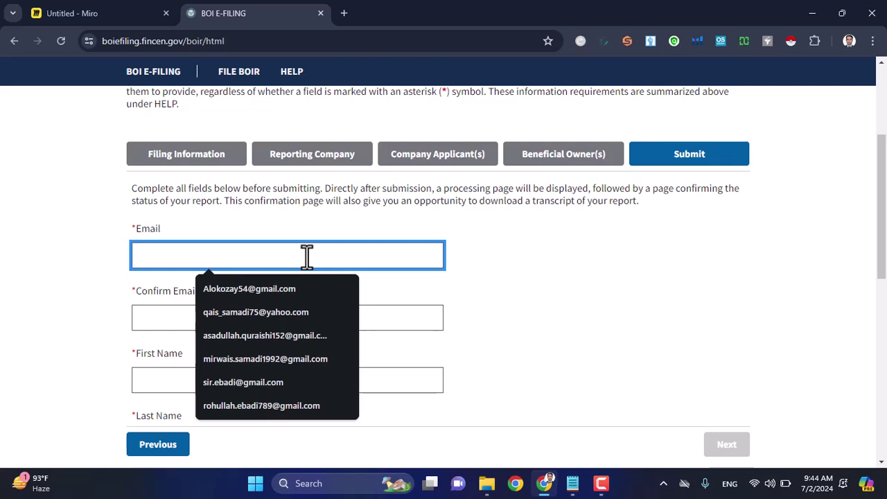
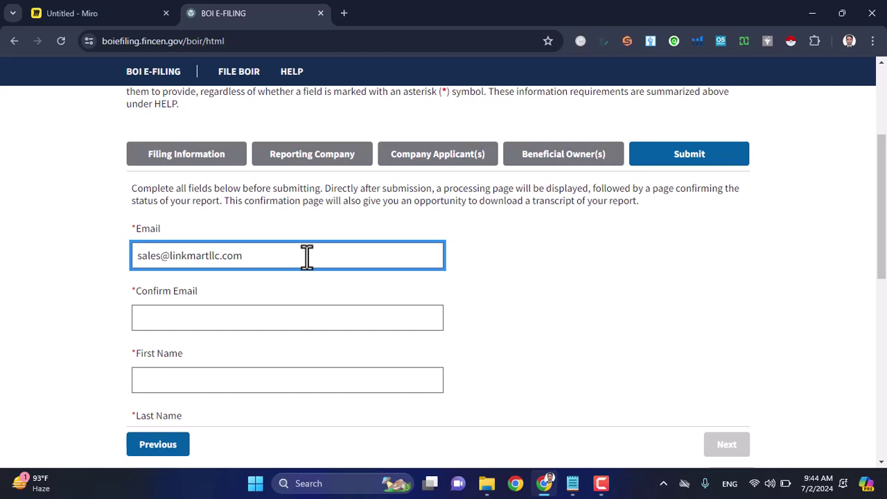
{"action": "key", "text": "ctrl+a"}
{"action": "key", "text": "ctrl+c"}
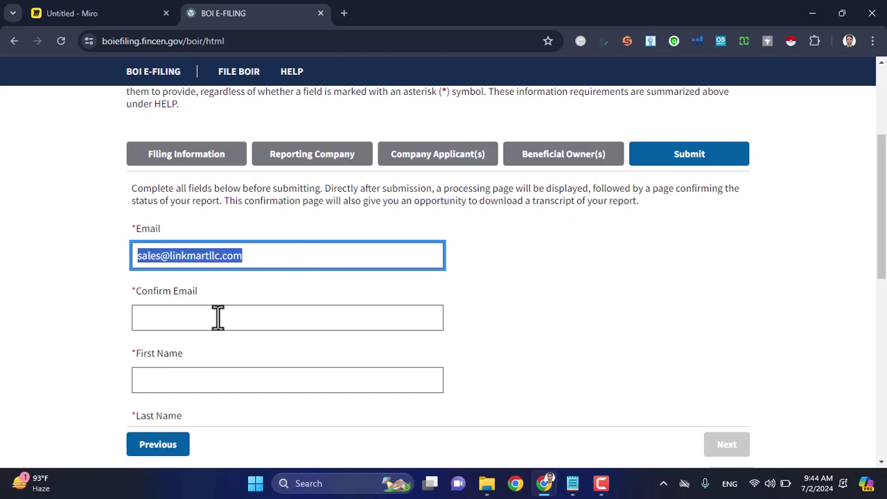
{"action": "left_click", "coordinate": [216, 317]}
{"action": "key", "text": "ctrl+v"}
{"action": "scroll", "coordinate": [213, 319], "scroll_direction": "down", "scroll_amount": 1}
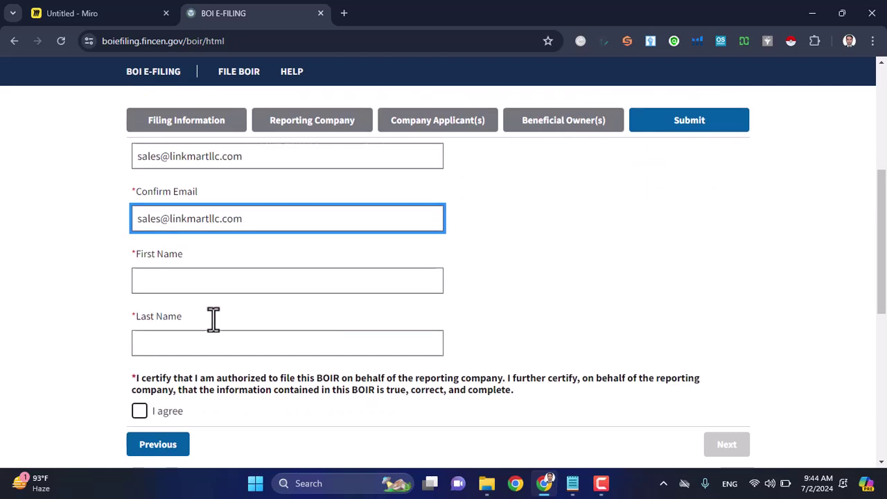
Step: Fill the submitter's Last Name and First Name with the owner's names from the notes
{"action": "left_click", "coordinate": [200, 262]}
{"action": "key", "text": "alt+Tab"}
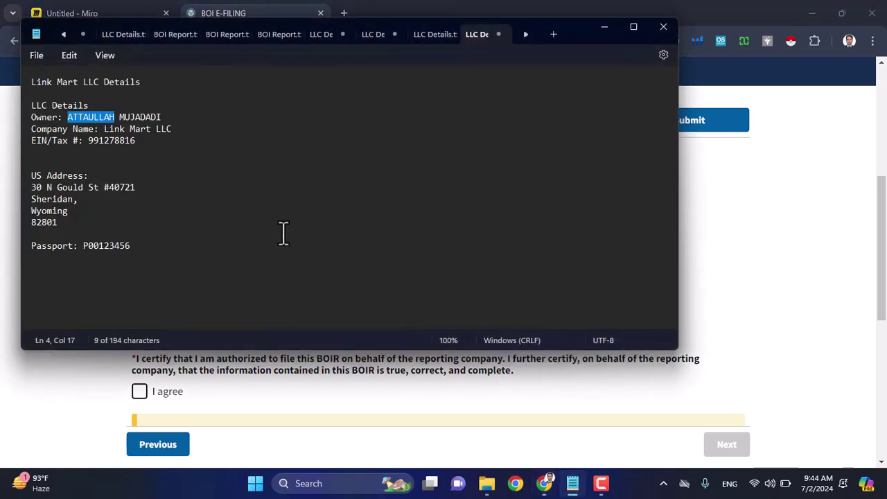
{"action": "left_click_drag", "start_coordinate": [166, 117], "coordinate": [124, 117]}
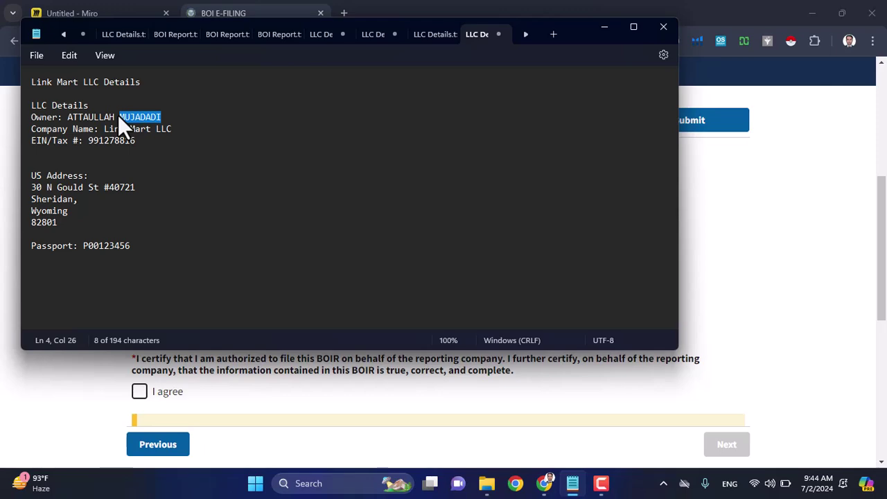
{"action": "key", "text": "alt+Tab"}
{"action": "left_click", "coordinate": [159, 335]}
{"action": "type", "text": "MUJADADI"}
{"action": "key", "text": "alt+Tab"}
{"action": "double_click", "coordinate": [88, 117]}
{"action": "key", "text": "ctrl+c"}
{"action": "key", "text": "alt+Tab"}
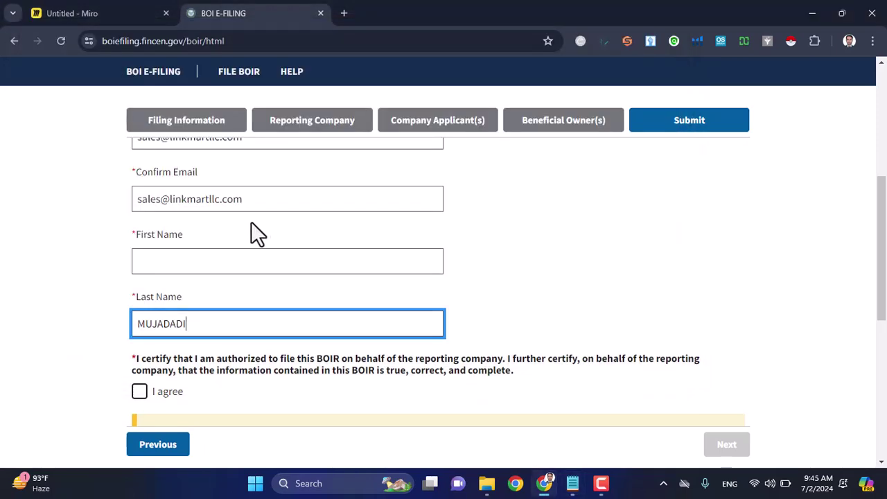
{"action": "left_click", "coordinate": [212, 255]}
{"action": "key", "text": "ctrl+v"}
{"action": "scroll", "coordinate": [212, 255], "scroll_direction": "down", "scroll_amount": 3}
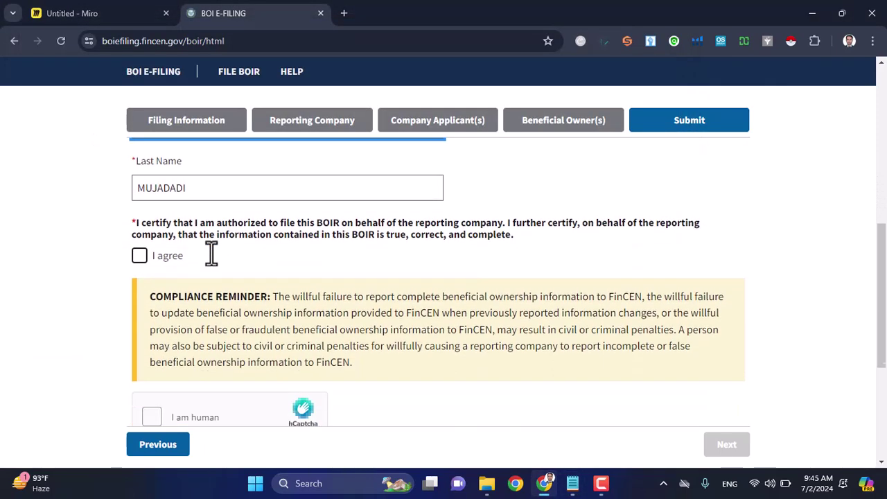
Step: Tick I agree, dismiss the Tax ID warning, and return to the Reporting Company details
{"action": "left_click", "coordinate": [140, 241]}
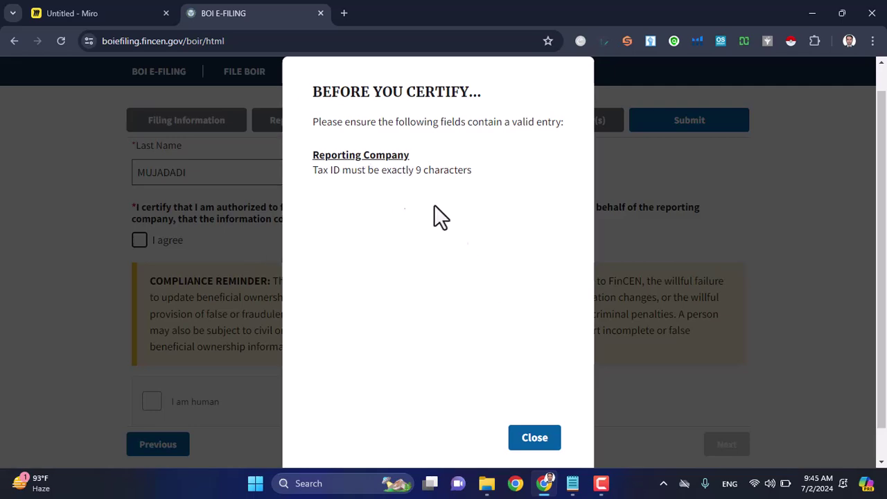
{"action": "left_click", "coordinate": [552, 435]}
{"action": "scroll", "coordinate": [529, 368], "scroll_direction": "down", "scroll_amount": 3}
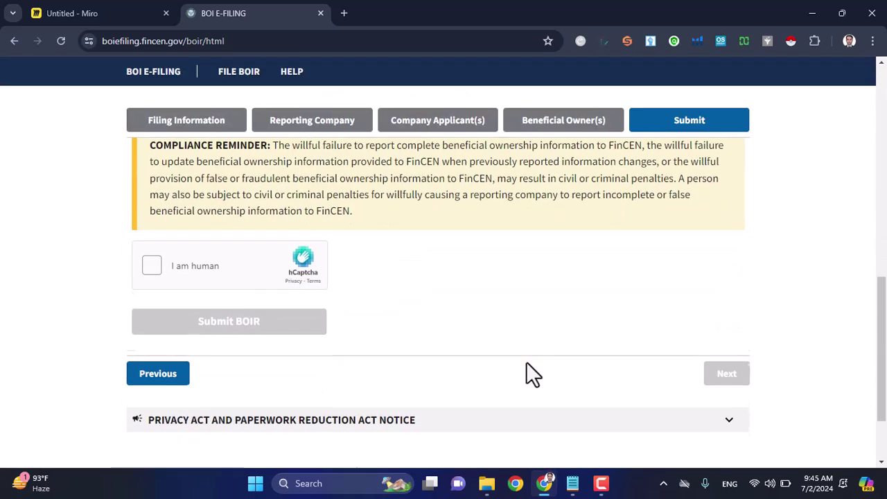
{"action": "left_click", "coordinate": [211, 123]}
{"action": "scroll", "coordinate": [307, 321], "scroll_direction": "down", "scroll_amount": 4}
{"action": "scroll", "coordinate": [307, 326], "scroll_direction": "up", "scroll_amount": 8}
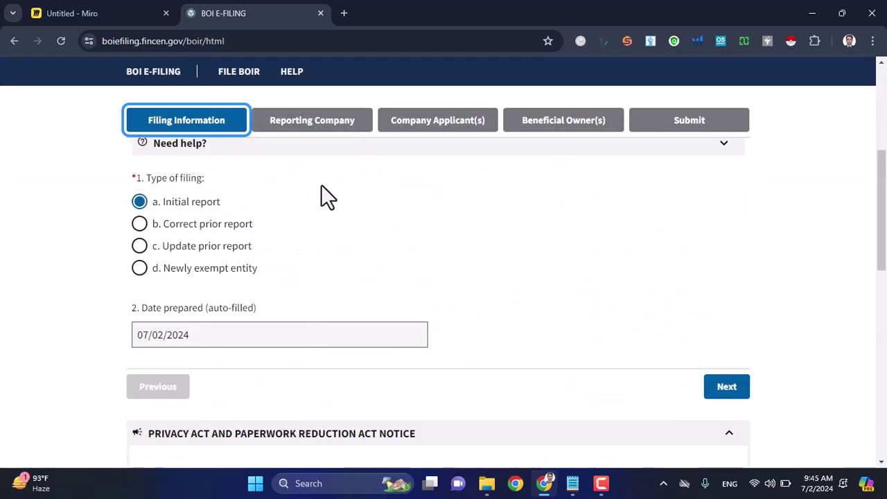
{"action": "left_click", "coordinate": [327, 130]}
{"action": "scroll", "coordinate": [277, 316], "scroll_direction": "down", "scroll_amount": 4}
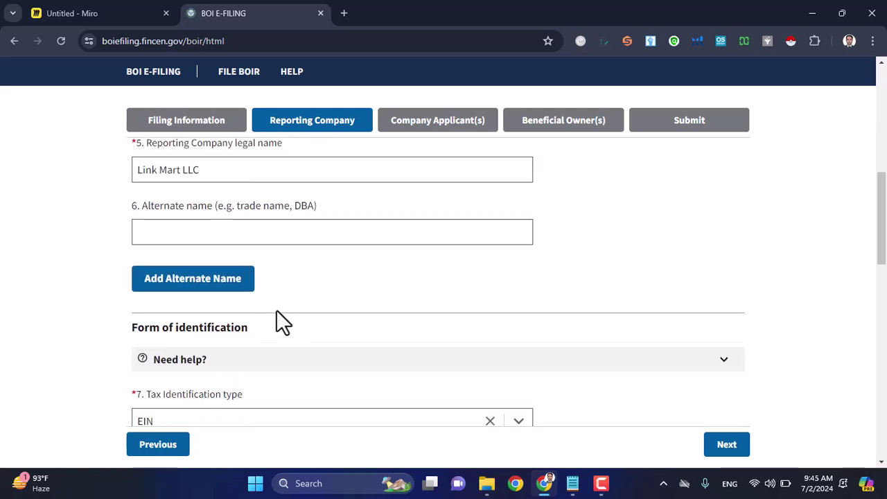
{"action": "scroll", "coordinate": [281, 320], "scroll_direction": "down", "scroll_amount": 2}
Step: Replace the Tax Identification number with the nine-digit EIN copied from the notes
{"action": "left_click", "coordinate": [221, 300]}
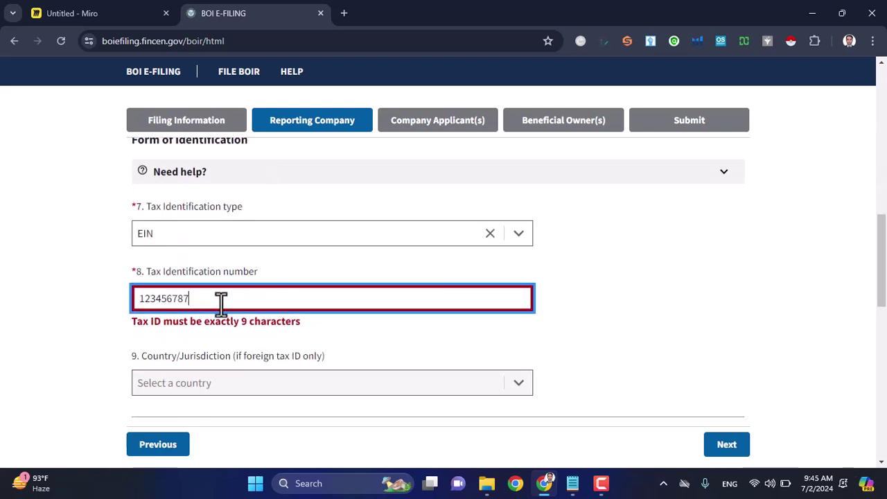
{"action": "type", "text": "9"}
{"action": "left_click", "coordinate": [420, 337]}
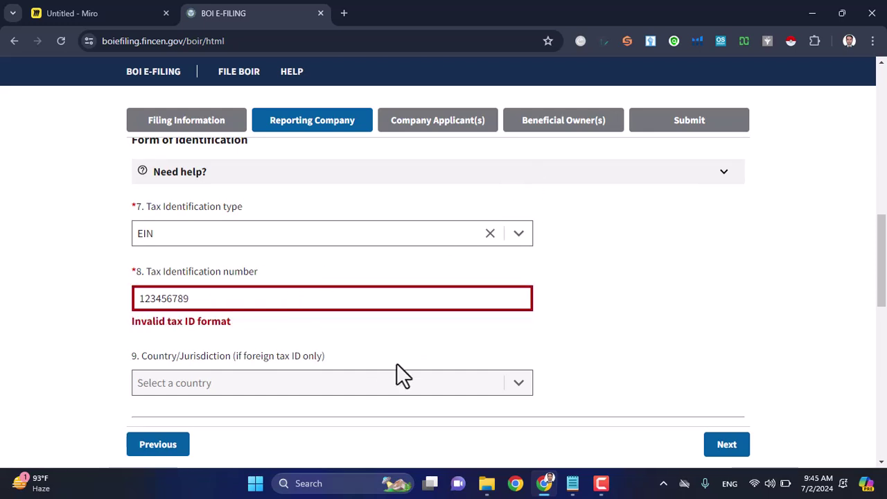
{"action": "left_click", "coordinate": [573, 483]}
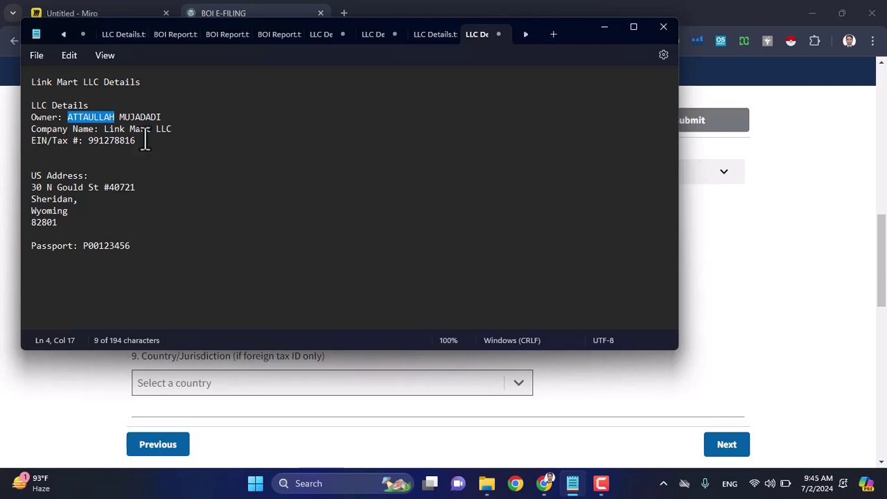
{"action": "left_click_drag", "start_coordinate": [141, 141], "coordinate": [91, 144]}
{"action": "key", "text": "ctrl+c"}
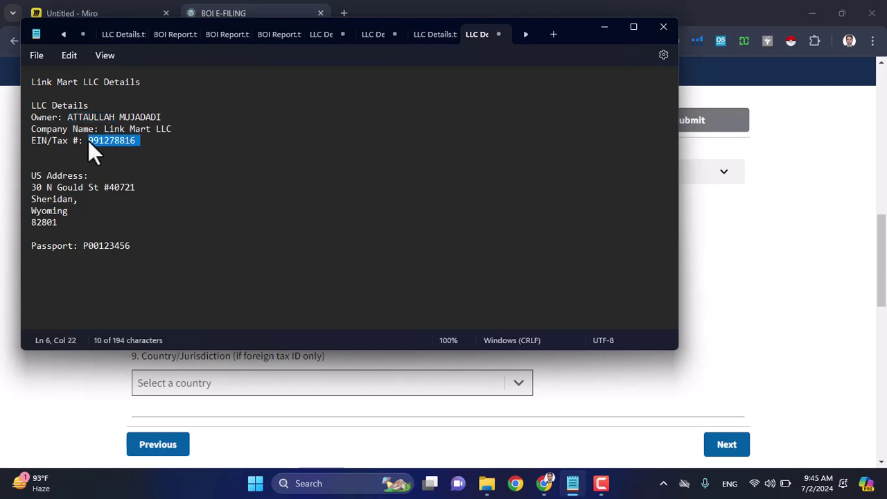
{"action": "key", "text": "alt+Tab"}
{"action": "left_click", "coordinate": [215, 299]}
{"action": "key", "text": "ctrl+a"}
{"action": "key", "text": "ctrl+v"}
{"action": "left_click", "coordinate": [616, 315]}
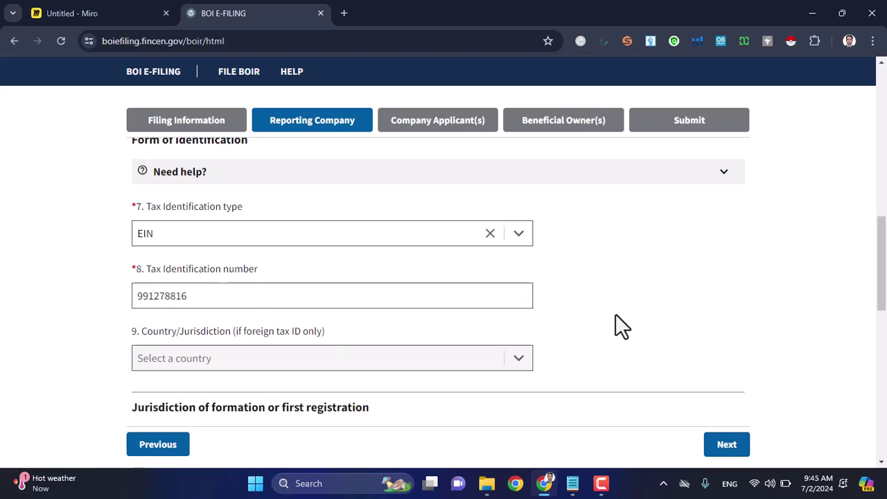
Step: Return to the Submit step and certify the report as true and complete
{"action": "left_click", "coordinate": [721, 126]}
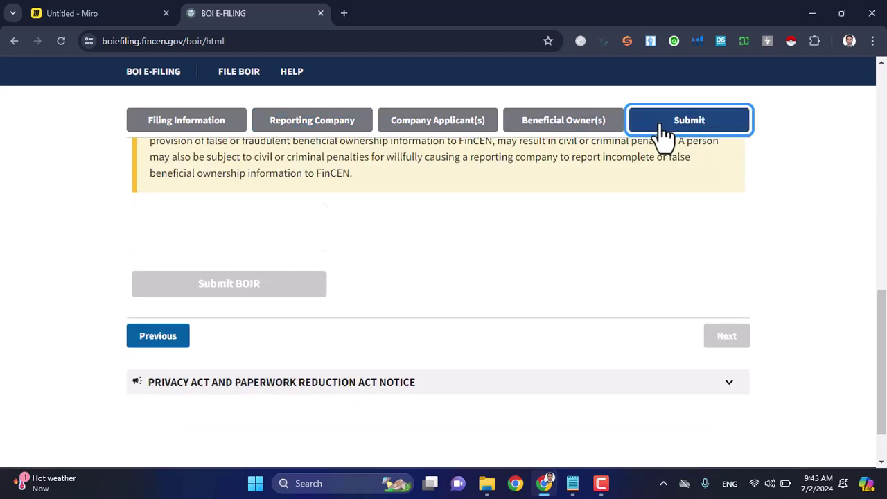
{"action": "scroll", "coordinate": [482, 244], "scroll_direction": "up", "scroll_amount": 2}
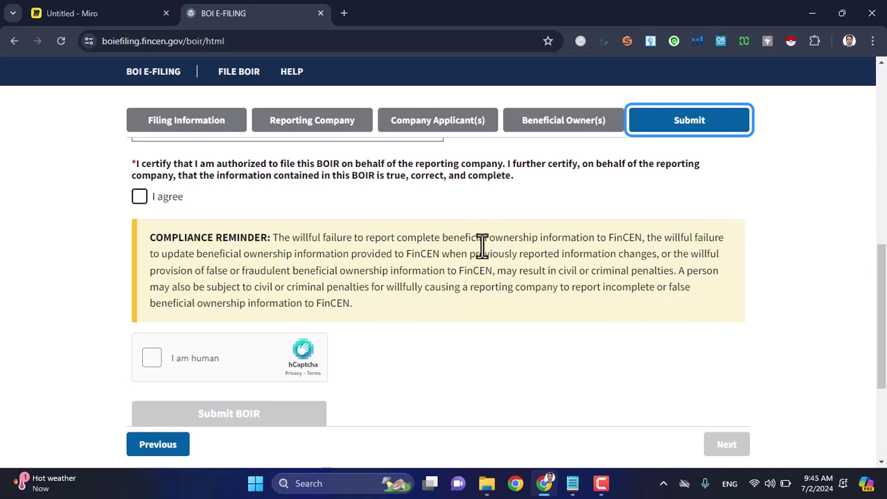
{"action": "left_click", "coordinate": [139, 197]}
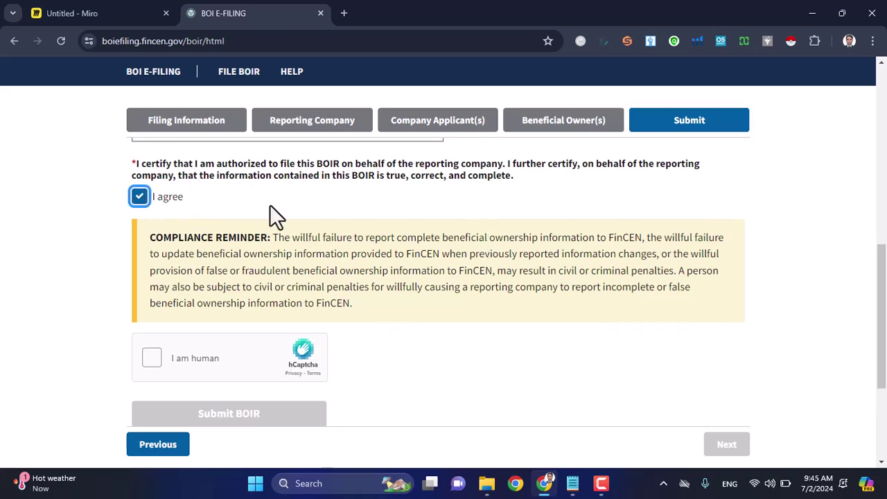
{"action": "scroll", "coordinate": [271, 205], "scroll_direction": "up", "scroll_amount": 1}
{"action": "scroll", "coordinate": [271, 205], "scroll_direction": "down", "scroll_amount": 2}
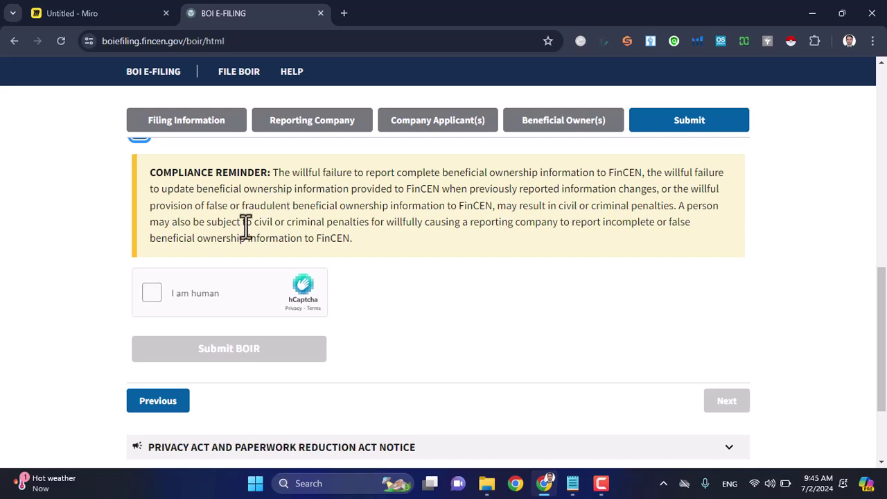
Step: Pass the hCaptcha by selecting the microwave in both challenges and verifying
{"action": "left_click", "coordinate": [151, 294]}
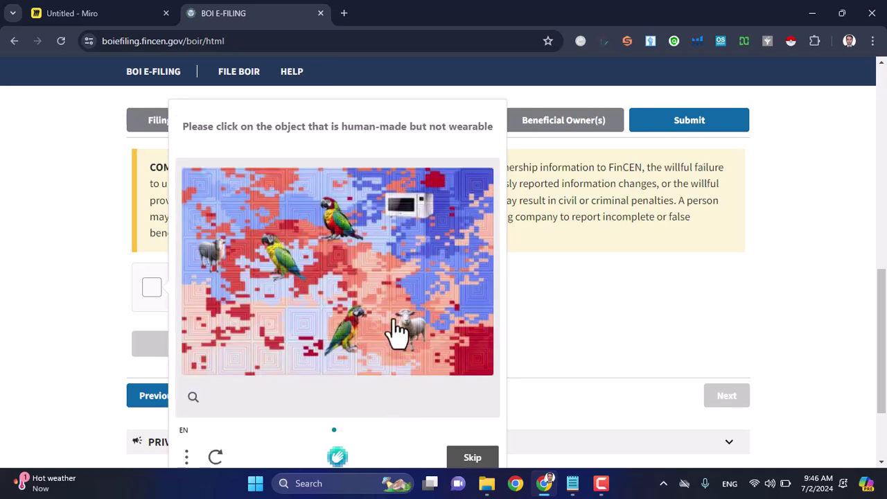
{"action": "left_click", "coordinate": [407, 208]}
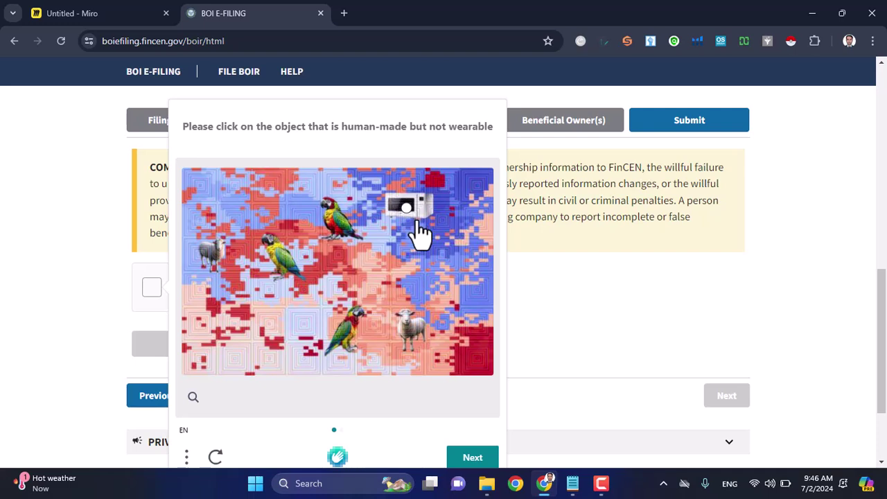
{"action": "left_click", "coordinate": [471, 459]}
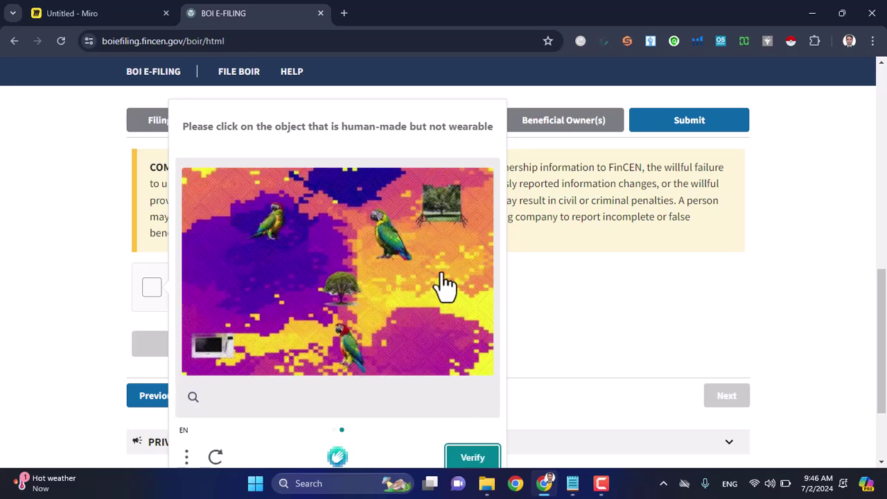
{"action": "left_click", "coordinate": [218, 345]}
{"action": "left_click", "coordinate": [472, 459]}
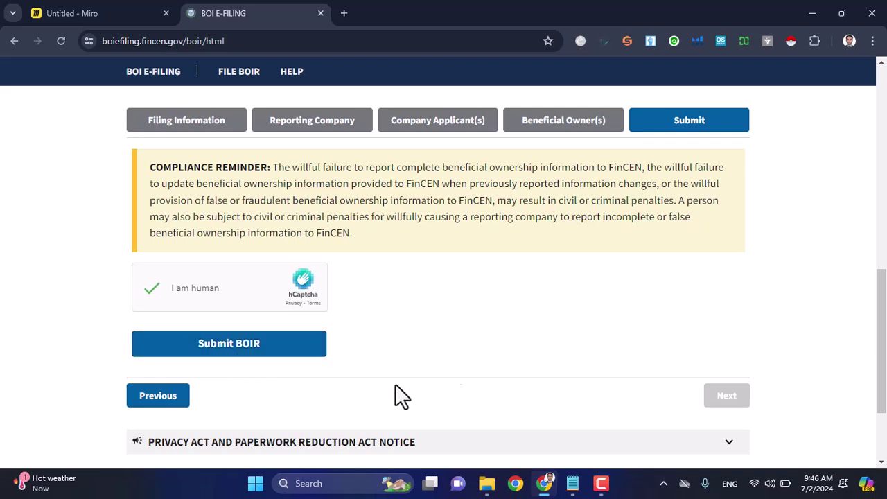
Step: Review the FILING SUCCESSFUL BOIR transcript in Acrobat and highlight its BOIR ID
{"action": "left_click", "coordinate": [604, 485]}
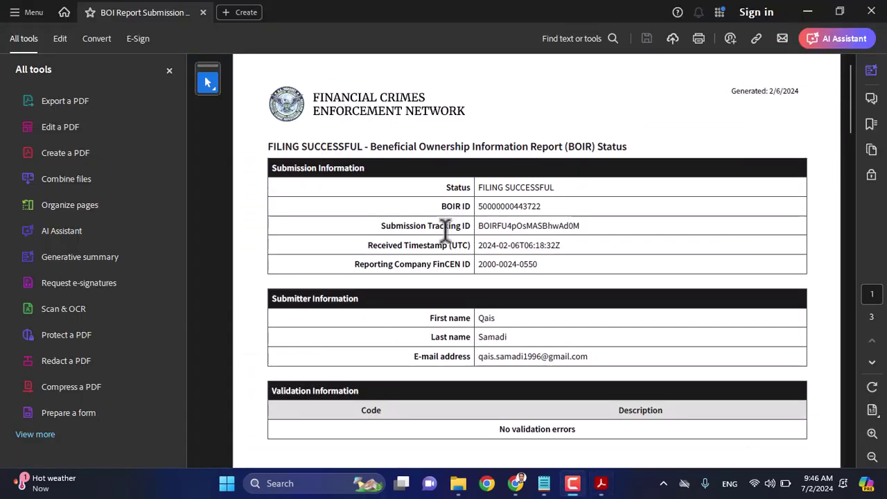
{"action": "scroll", "coordinate": [446, 231], "scroll_direction": "down", "scroll_amount": 20}
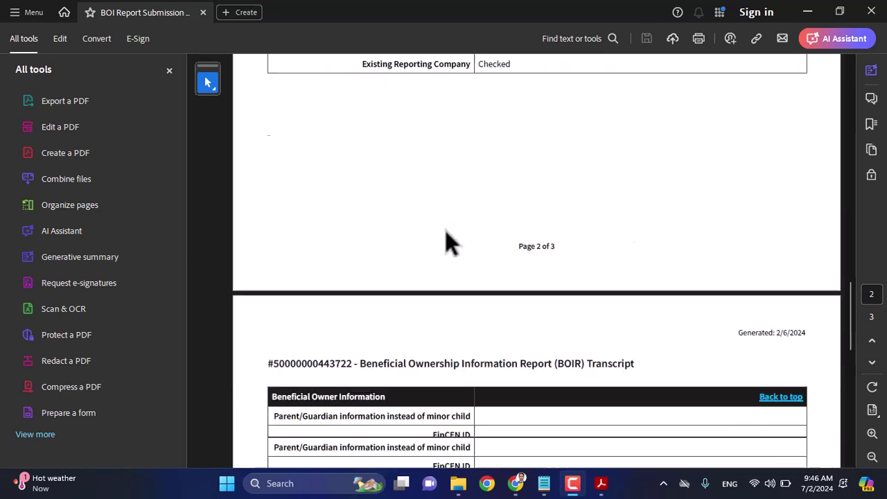
{"action": "scroll", "coordinate": [446, 230], "scroll_direction": "down", "scroll_amount": 5}
{"action": "scroll", "coordinate": [446, 230], "scroll_direction": "up", "scroll_amount": 20}
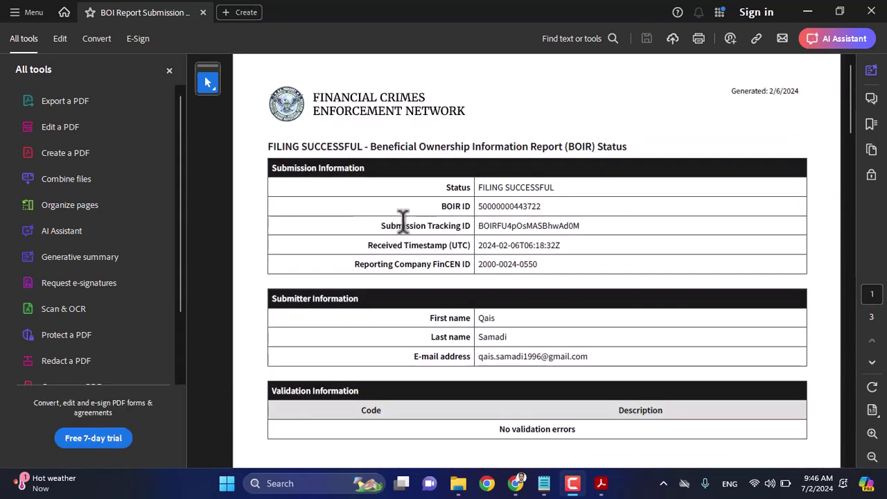
{"action": "left_click_drag", "start_coordinate": [477, 206], "coordinate": [548, 203]}
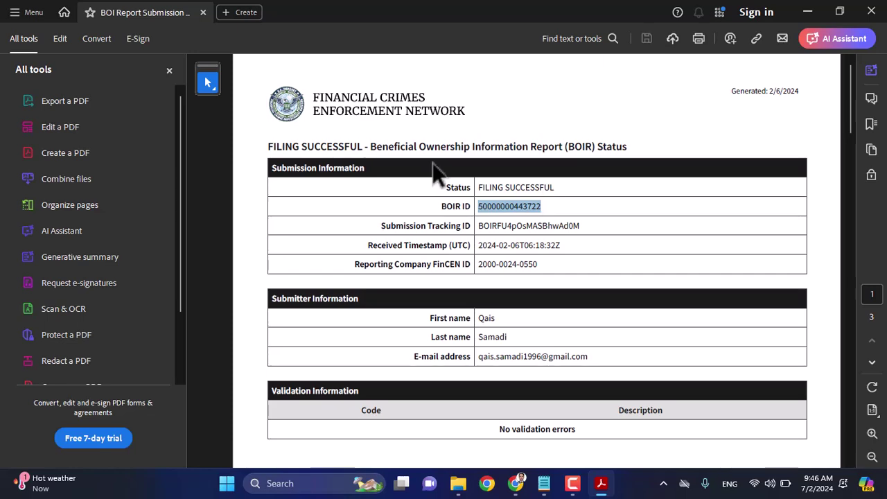
Step: Bring the BOI E-Filing browser window back in front of the PDF
{"action": "mouse_move", "coordinate": [516, 484]}
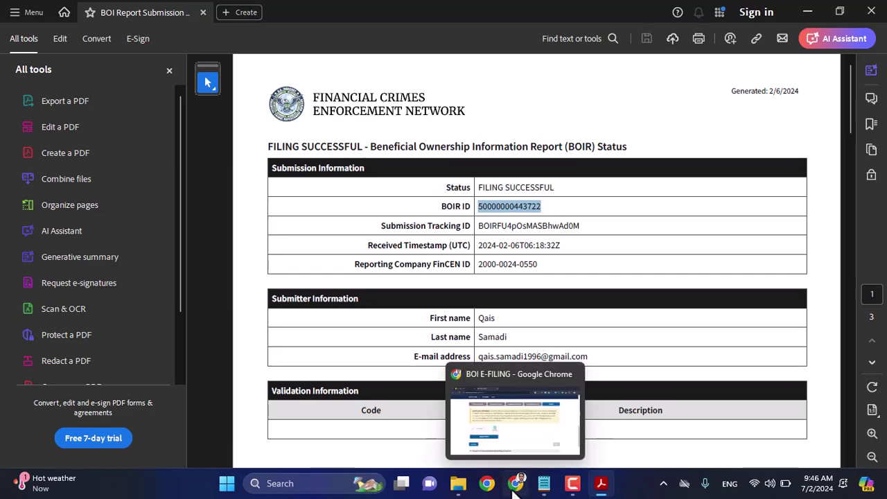
{"action": "left_click", "coordinate": [492, 392]}
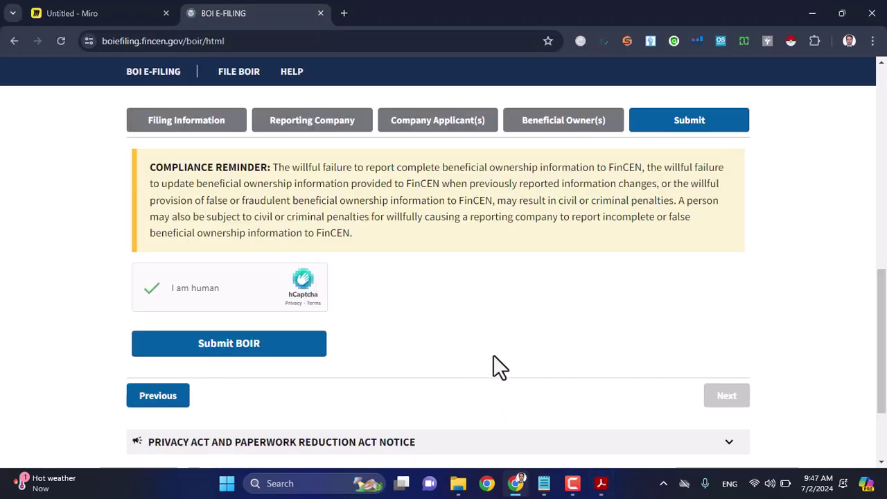